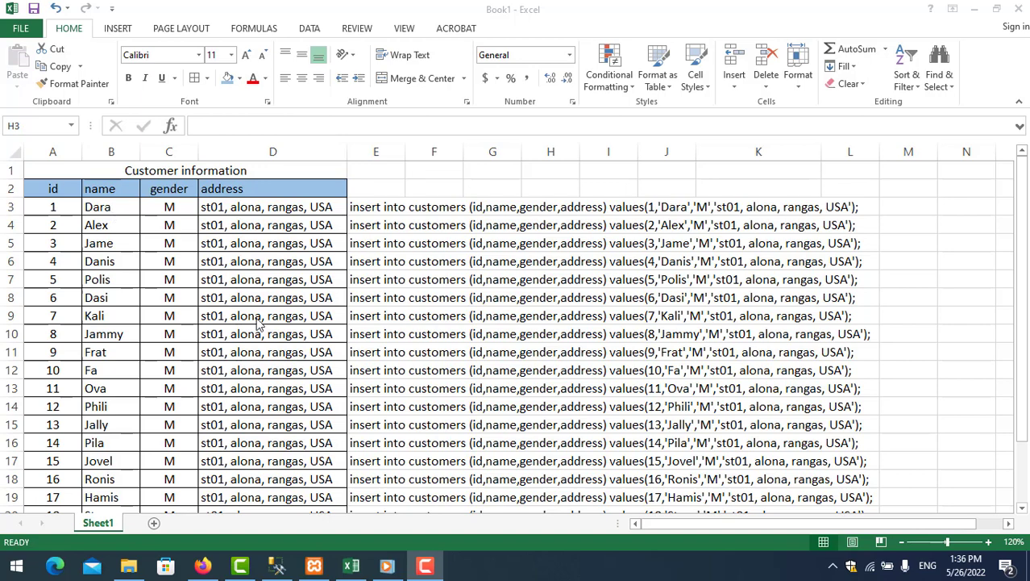
Look over the testing database in SQL Server Management Studio and the insert statement in row 3 of the Excel sheet.
{"action": "mouse_move", "coordinate": [276, 570]}
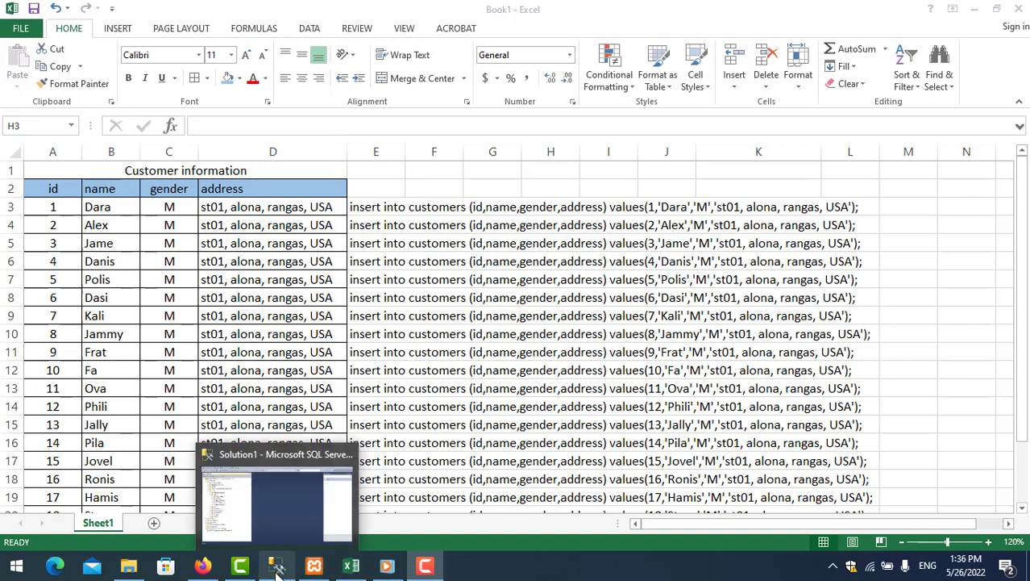
{"action": "left_click", "coordinate": [276, 567]}
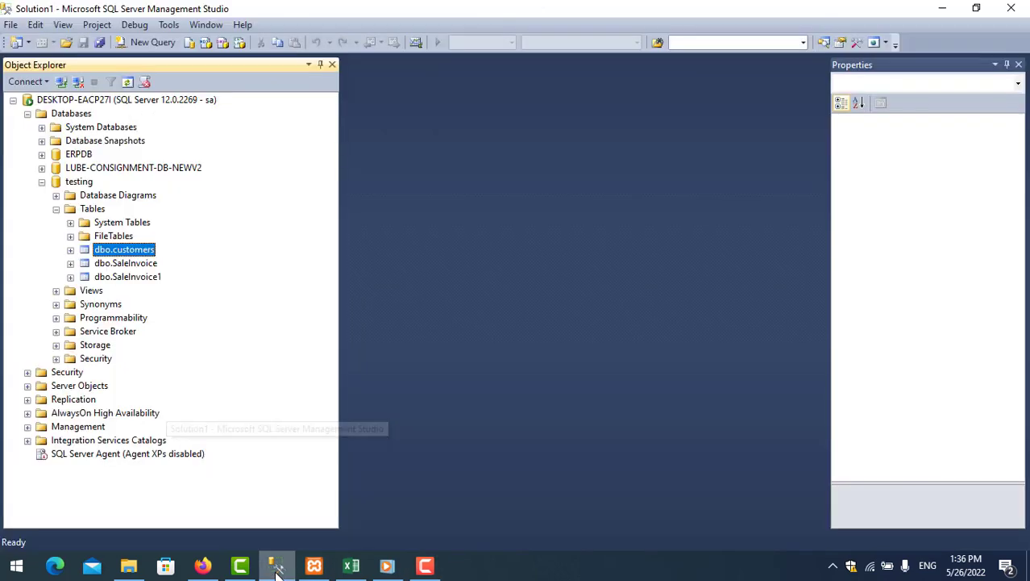
{"action": "left_click", "coordinate": [276, 568]}
{"action": "left_click_drag", "start_coordinate": [371, 211], "coordinate": [563, 208]}
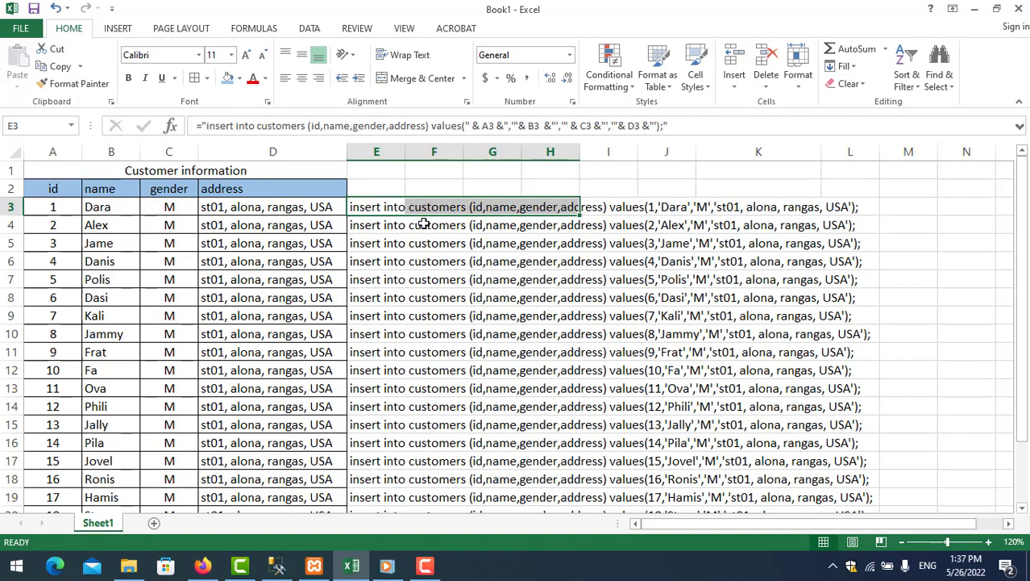
Switch to SQL Server Management Studio, open a new query on the testing database and enter "ins".
{"action": "left_click", "coordinate": [276, 568]}
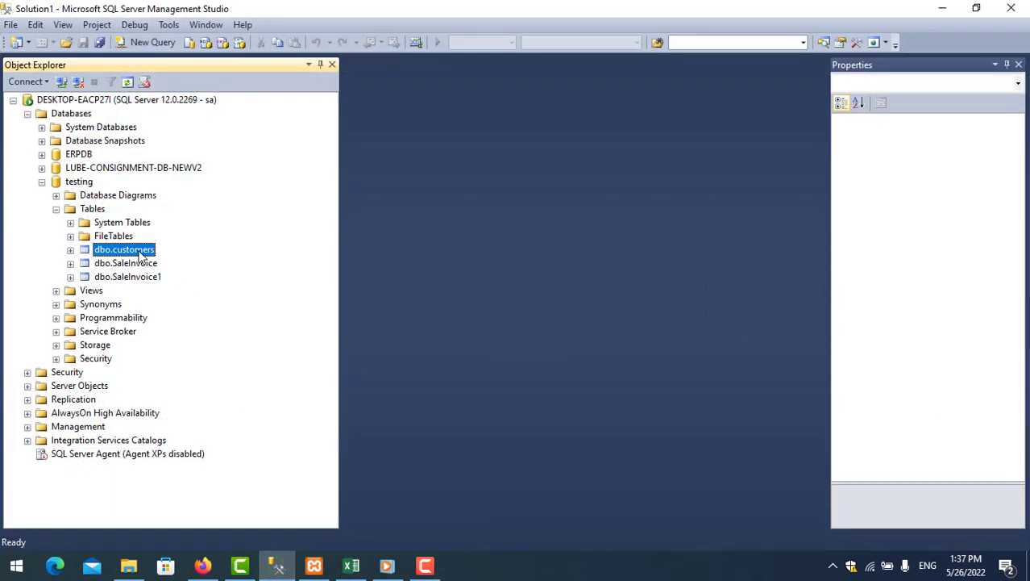
{"action": "left_click", "coordinate": [142, 41]}
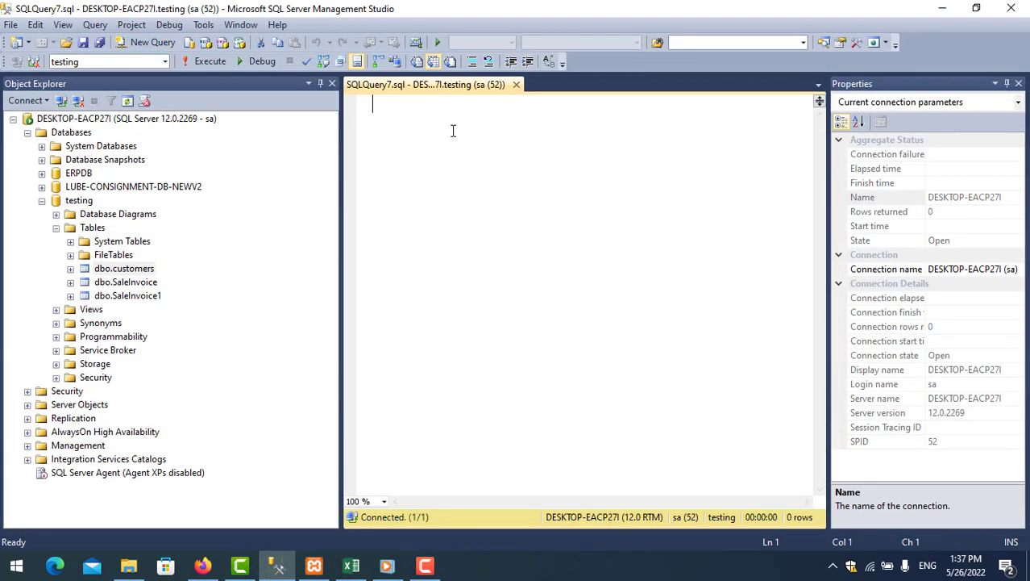
{"action": "type", "text": "ins"}
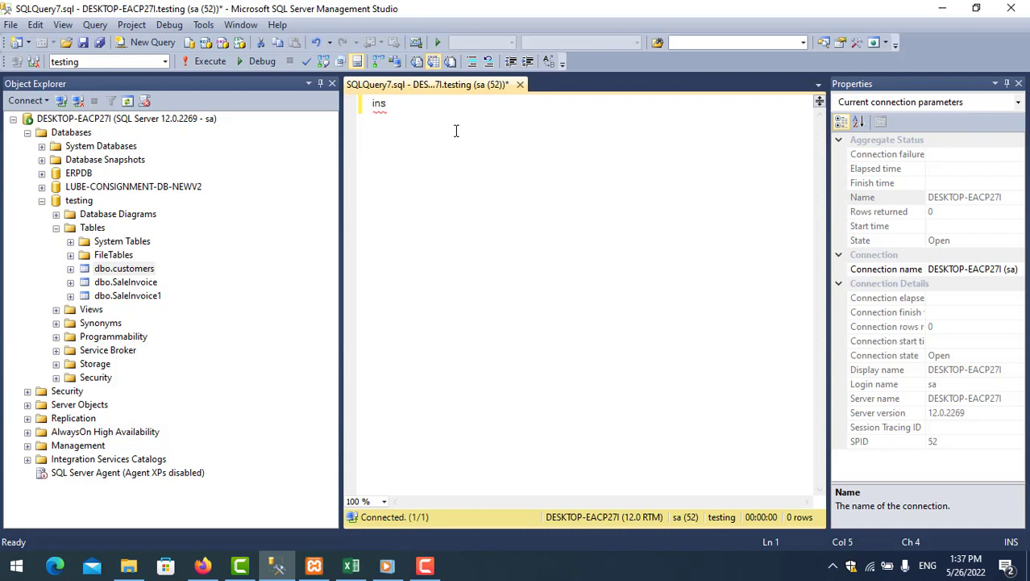
Switch to Excel, inspect the formula in E3, and copy the insert statements in E3:E22.
{"action": "left_click", "coordinate": [352, 565]}
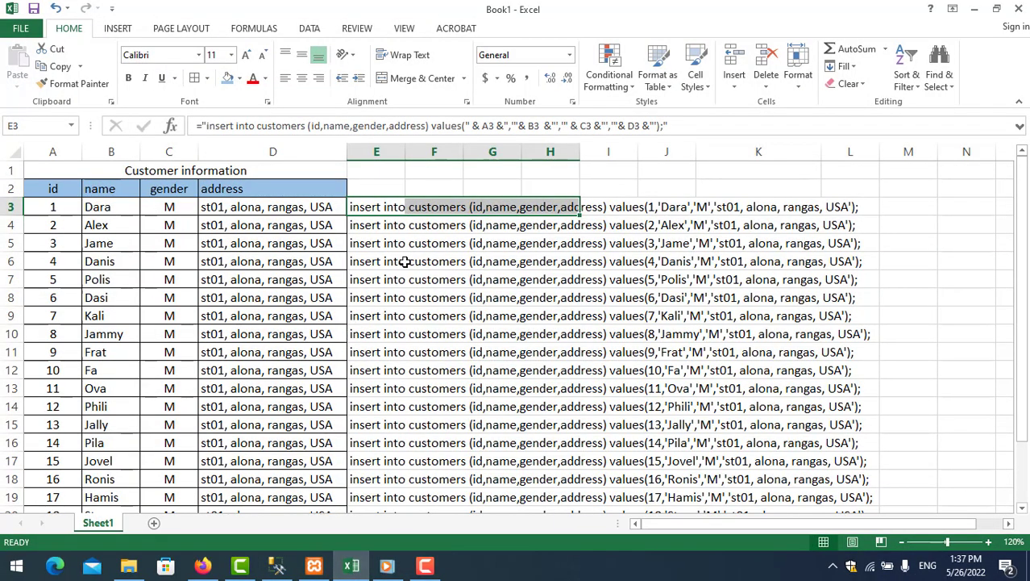
{"action": "double_click", "coordinate": [376, 208]}
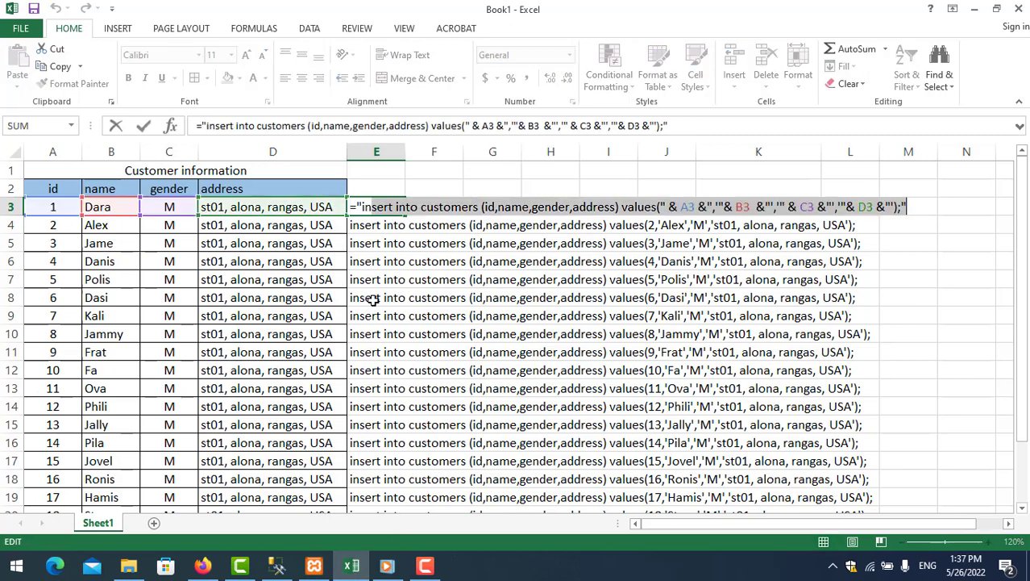
{"action": "key", "text": "Escape"}
{"action": "left_click_drag", "start_coordinate": [373, 206], "coordinate": [373, 455]}
{"action": "right_click", "coordinate": [381, 377]}
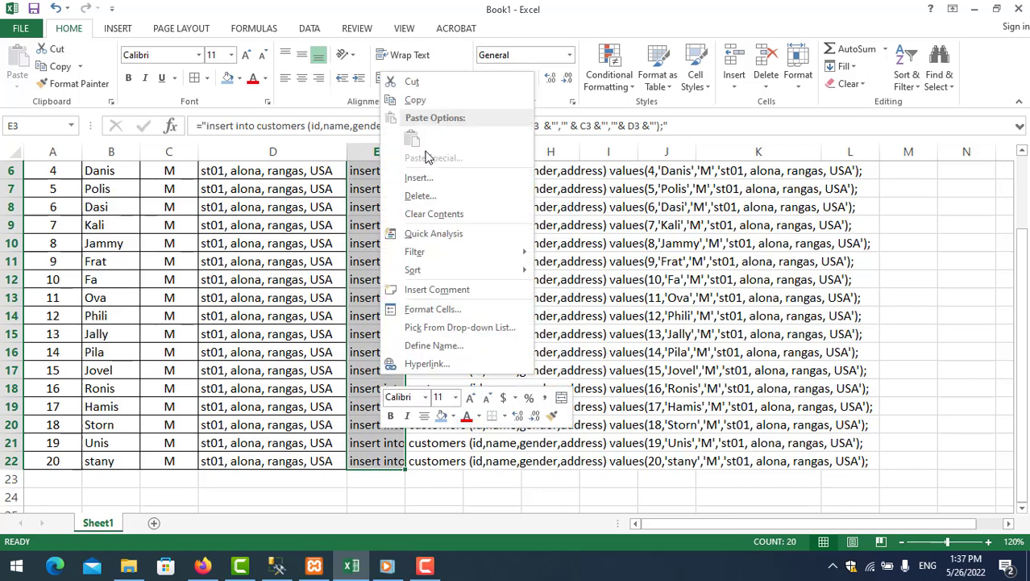
{"action": "left_click", "coordinate": [415, 100]}
{"action": "scroll", "coordinate": [415, 241], "scroll_direction": "up", "scroll_amount": 2}
Replace the query text in SQL Server Management Studio with the copied insert statements, and close the query without saving.
{"action": "left_click", "coordinate": [278, 565]}
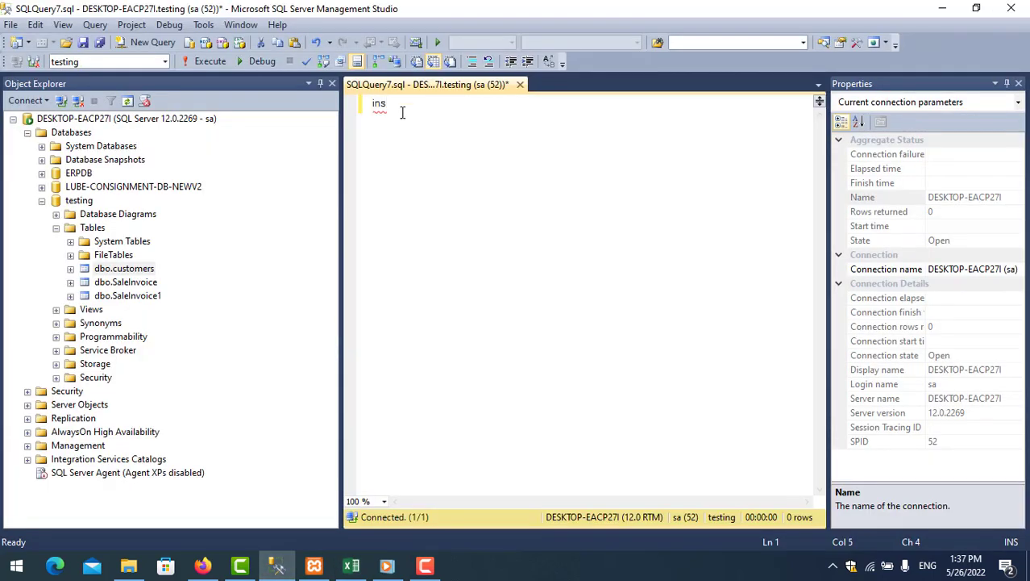
{"action": "left_click_drag", "start_coordinate": [402, 109], "coordinate": [348, 99]}
{"action": "key", "text": "BackSpace"}
{"action": "key", "text": "ctrl+v"}
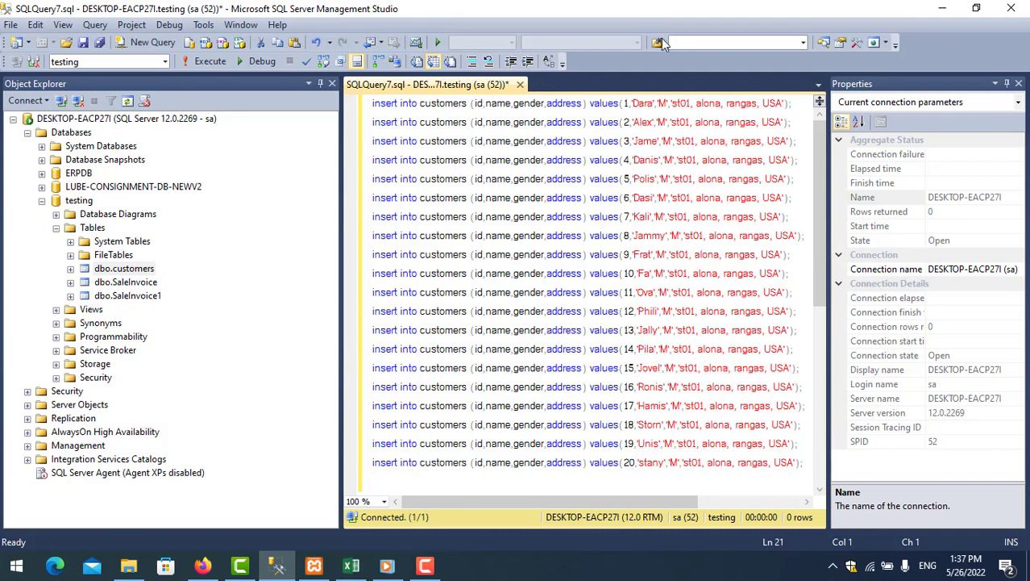
{"action": "left_click", "coordinate": [520, 83]}
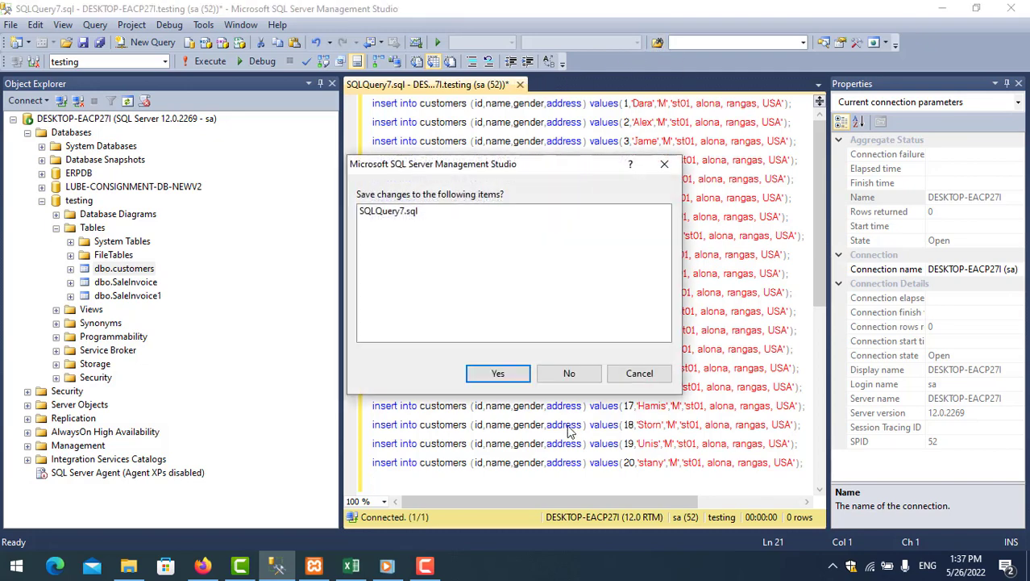
{"action": "left_click", "coordinate": [570, 372]}
Switch to Excel and clear the insert statements from cells E3:E22.
{"action": "left_click", "coordinate": [351, 565]}
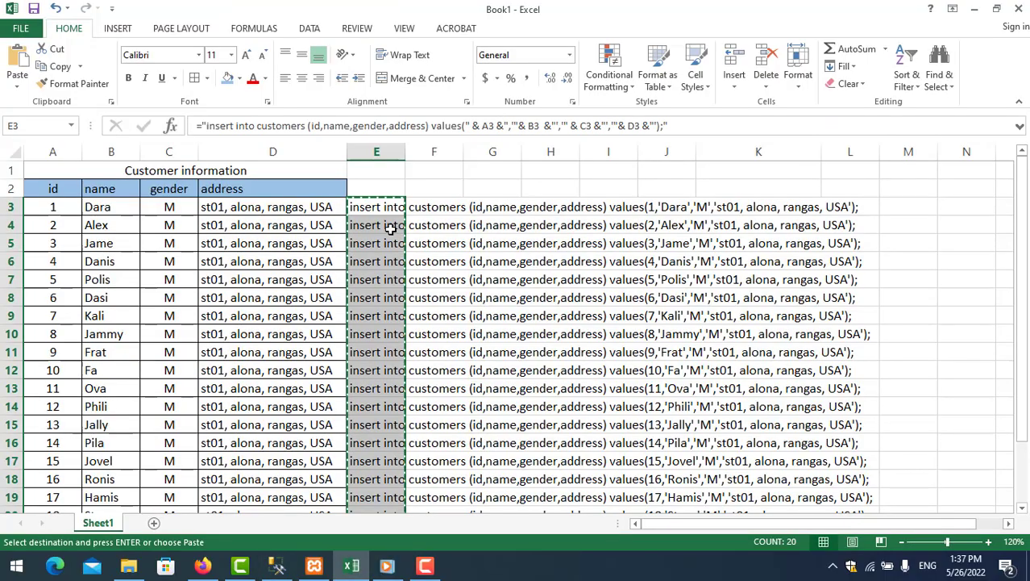
{"action": "key", "text": "Delete"}
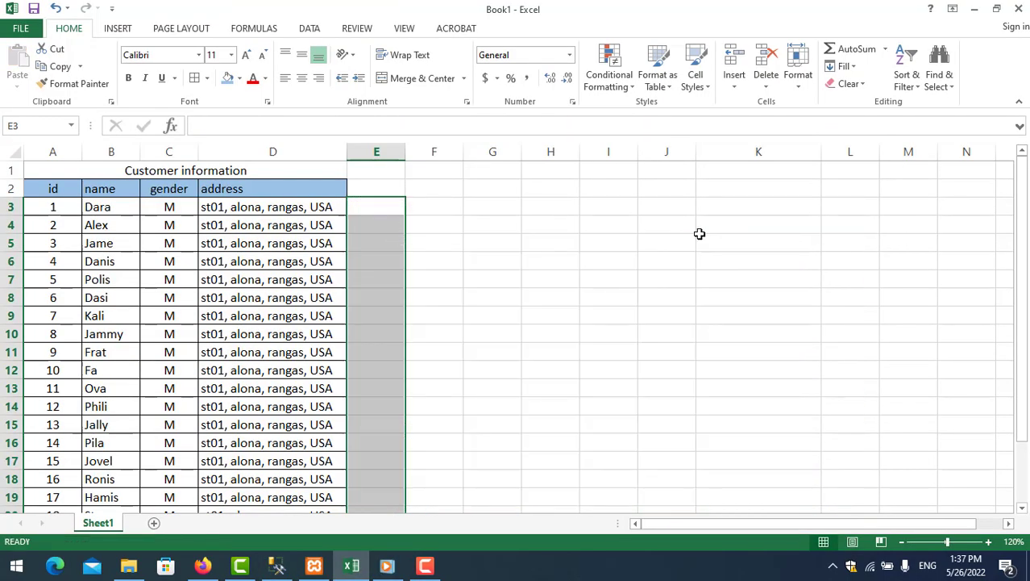
{"action": "left_click", "coordinate": [385, 207]}
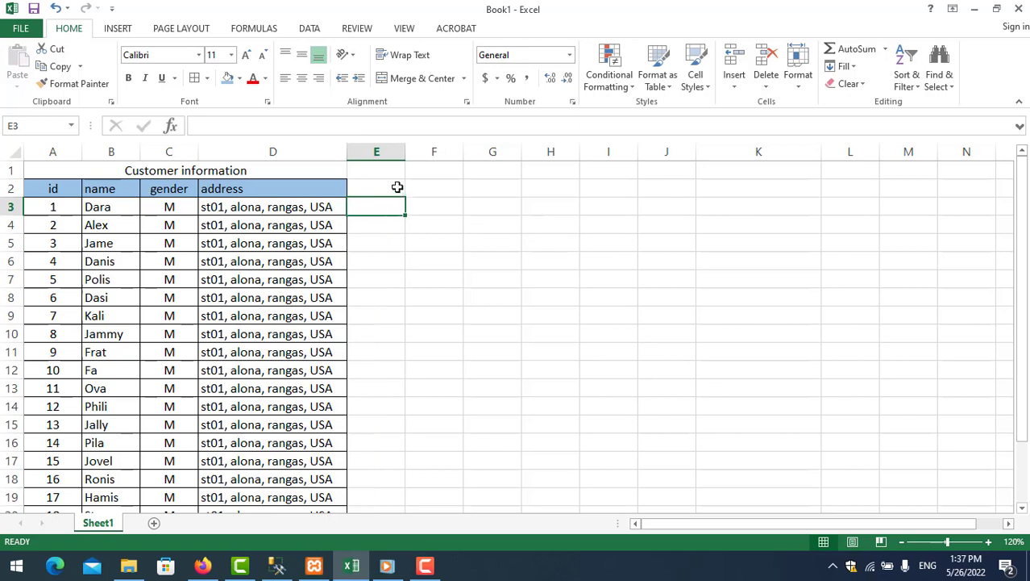
Enter the column header "Insert" in cell E2.
{"action": "double_click", "coordinate": [397, 187]}
{"action": "type", "text": "Insert"}
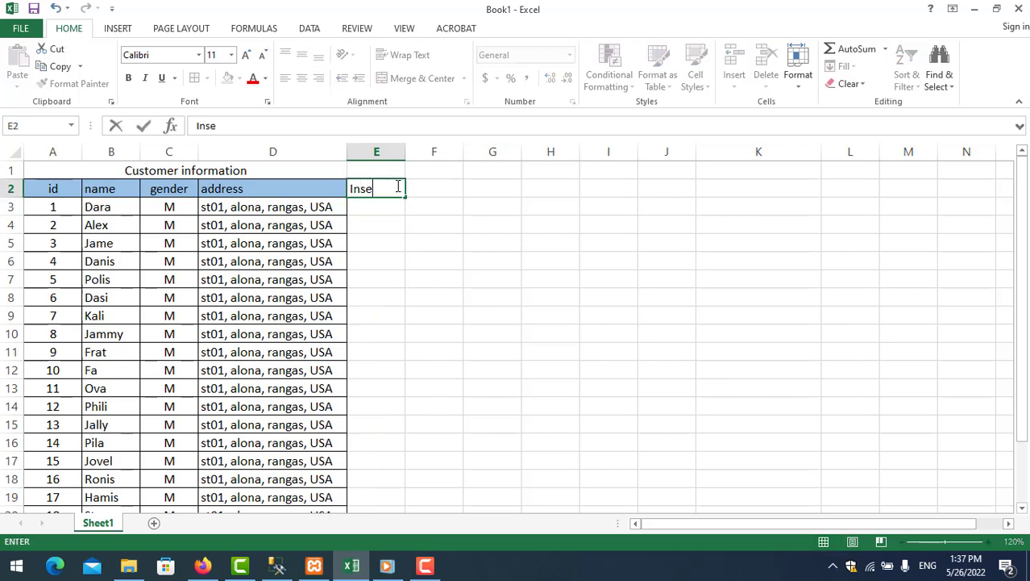
{"action": "left_click", "coordinate": [387, 208]}
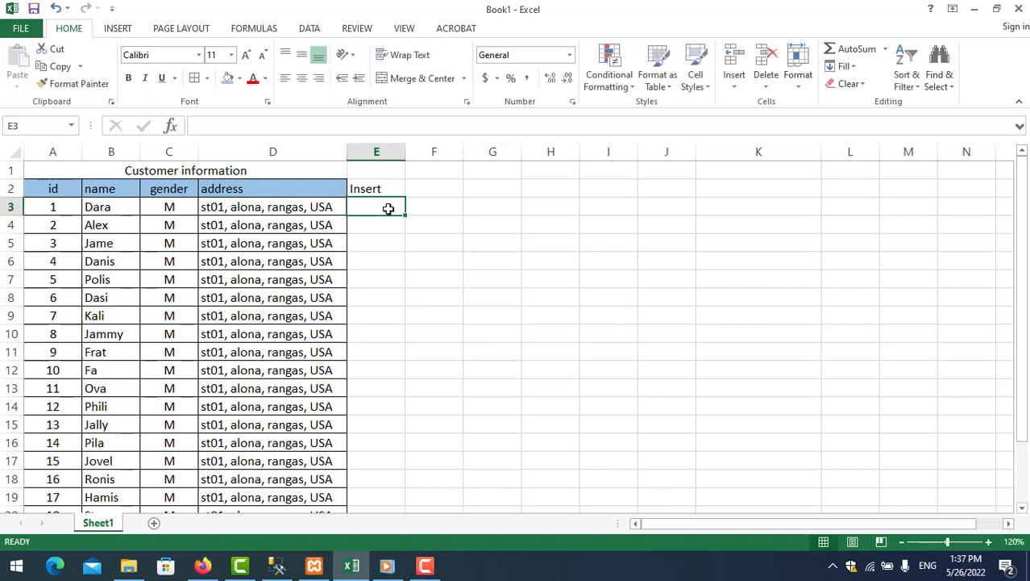
Open the design of the dbo.customers table in SQL Server Management Studio and examine its columns.
{"action": "left_click", "coordinate": [277, 565]}
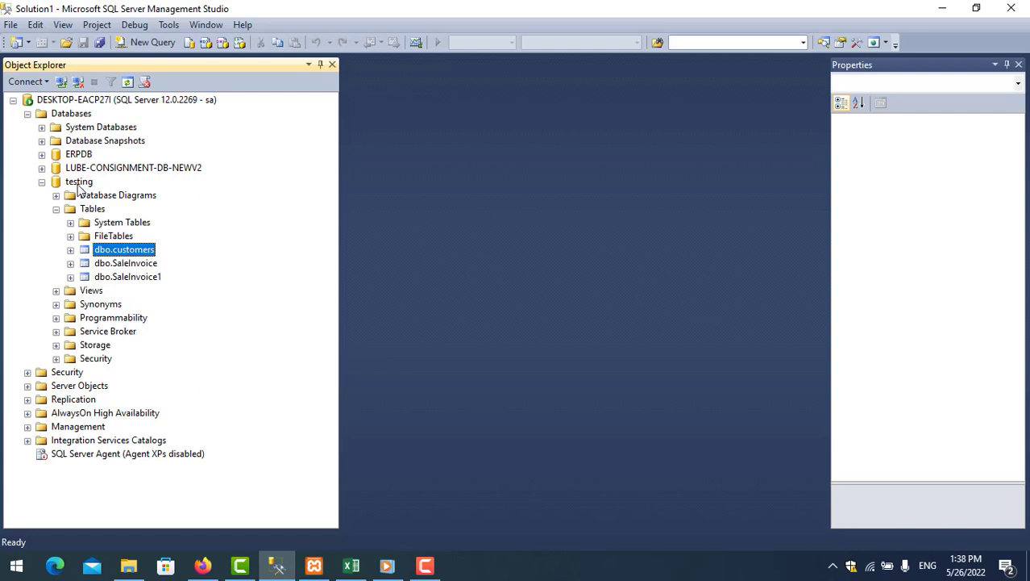
{"action": "right_click", "coordinate": [136, 255]}
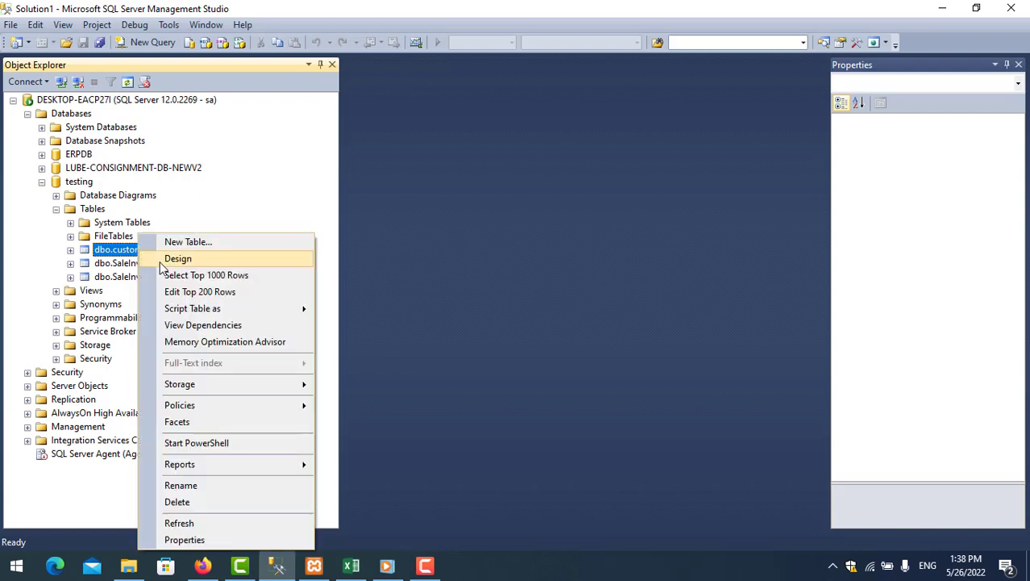
{"action": "left_click", "coordinate": [169, 259]}
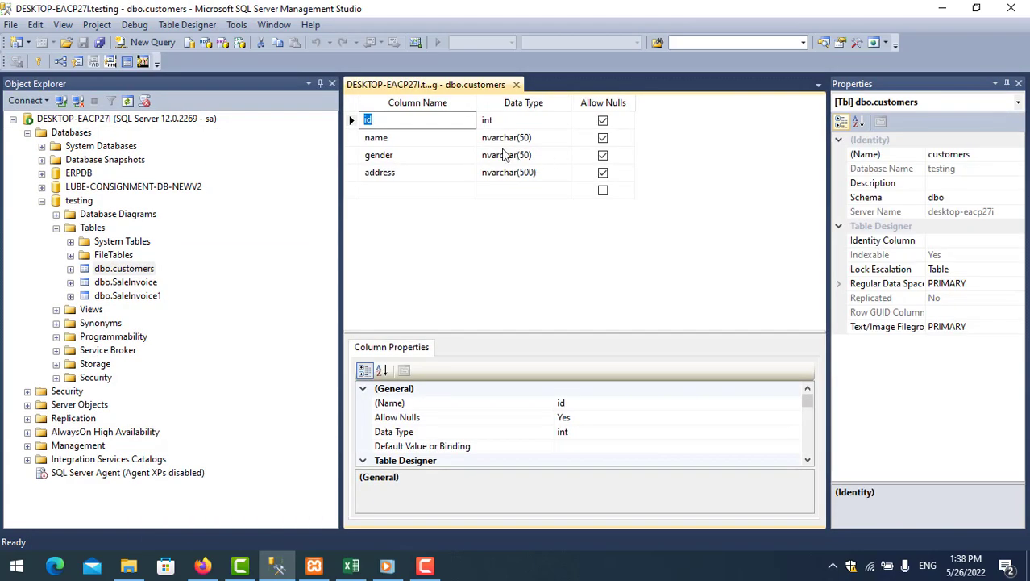
{"action": "left_click", "coordinate": [352, 123]}
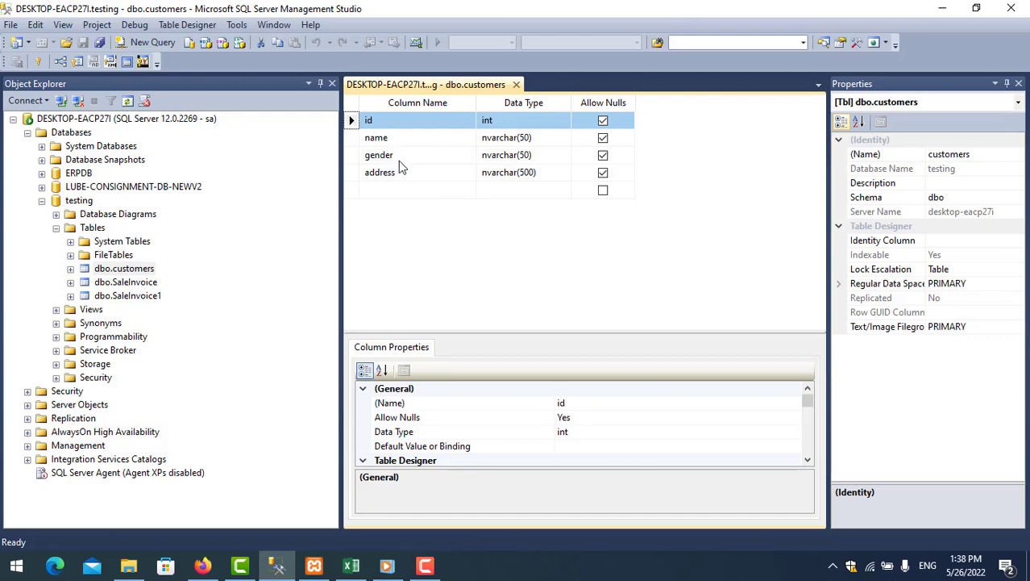
Compare the row 3 customer data in Excel with the columns in the dbo.customers table design.
{"action": "left_click", "coordinate": [351, 565]}
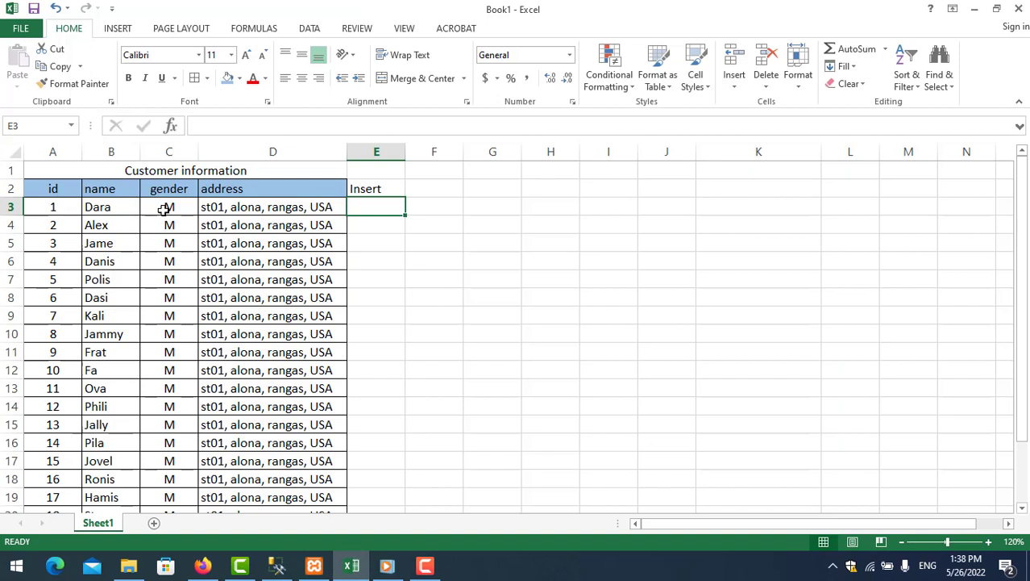
{"action": "left_click", "coordinate": [233, 206]}
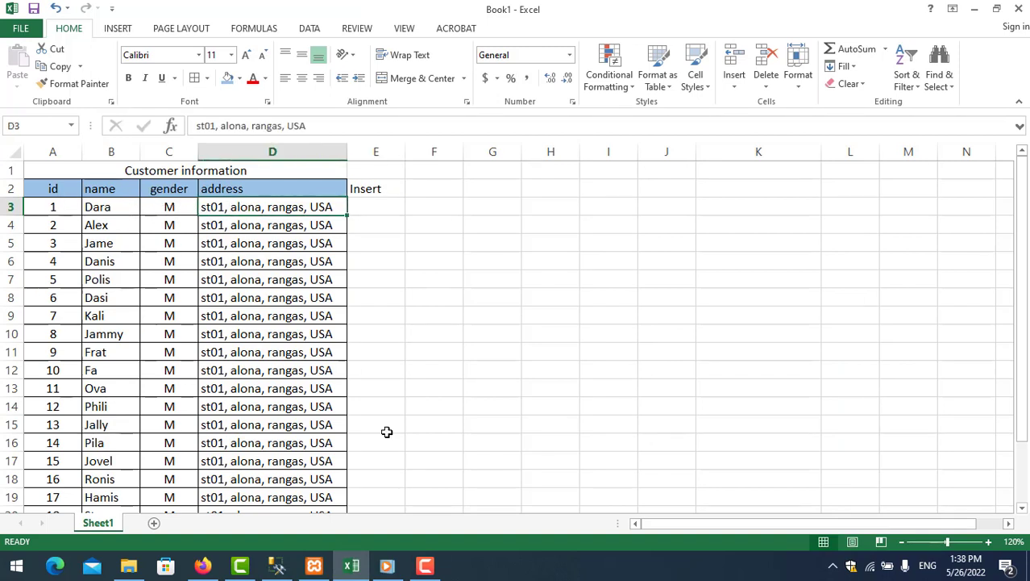
{"action": "left_click", "coordinate": [277, 565]}
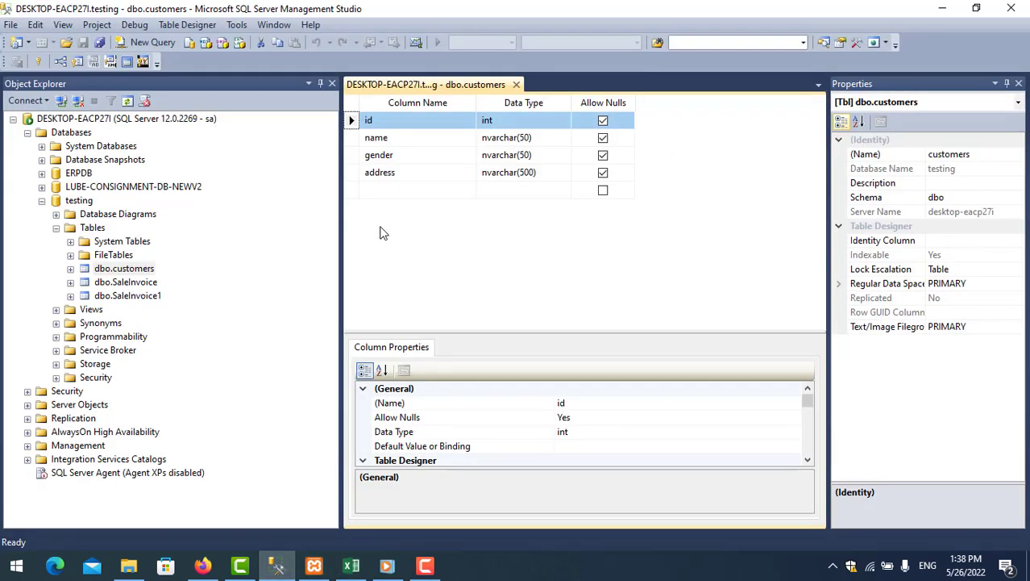
{"action": "left_click", "coordinate": [352, 567]}
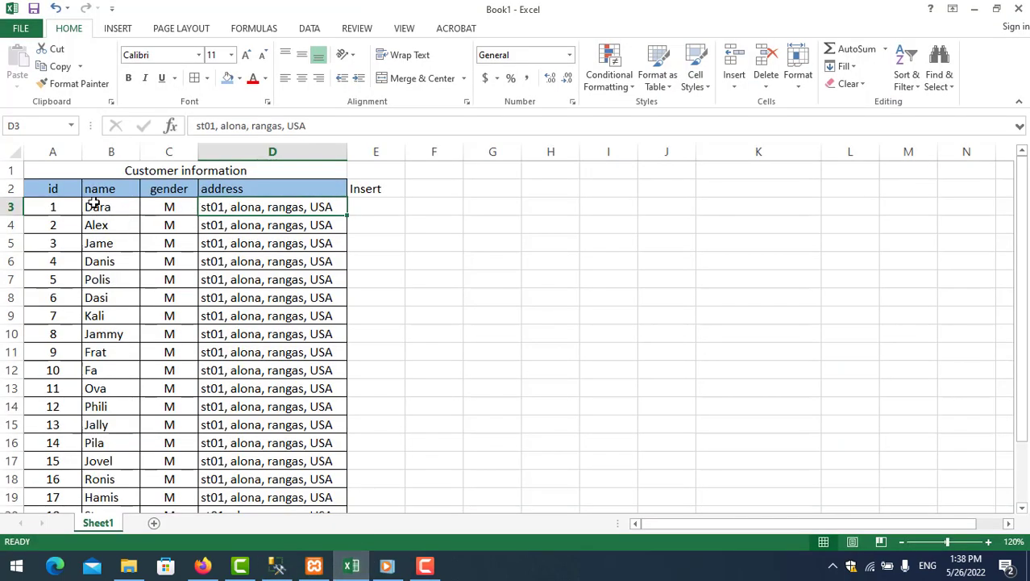
{"action": "left_click_drag", "start_coordinate": [43, 206], "coordinate": [319, 209]}
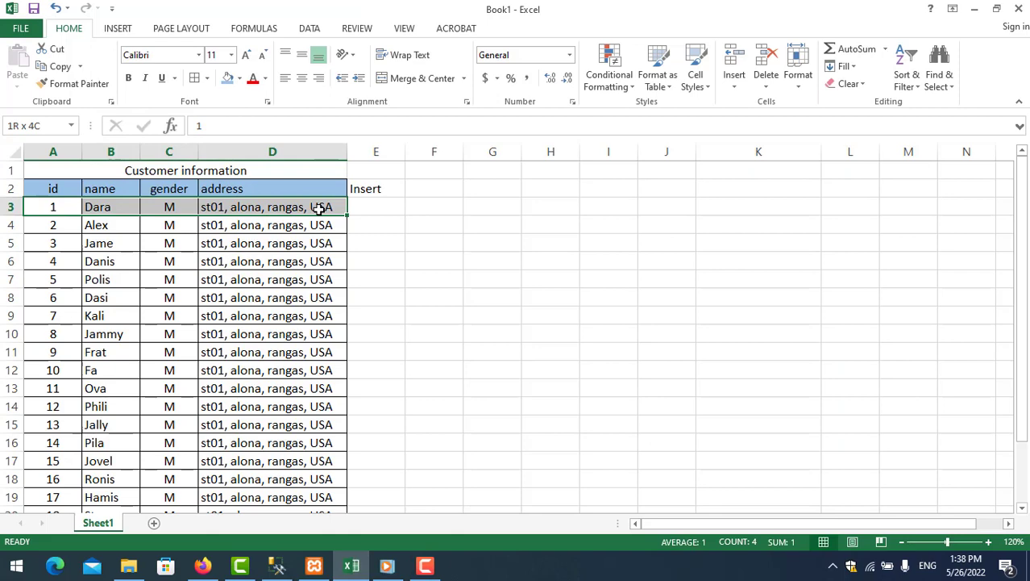
{"action": "left_click", "coordinate": [276, 565]}
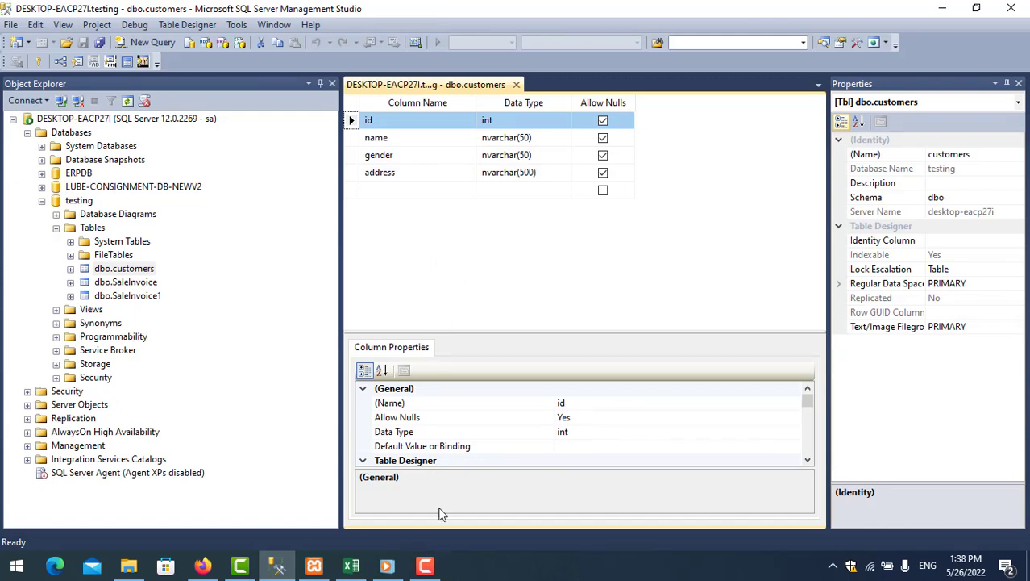
{"action": "left_click", "coordinate": [355, 567]}
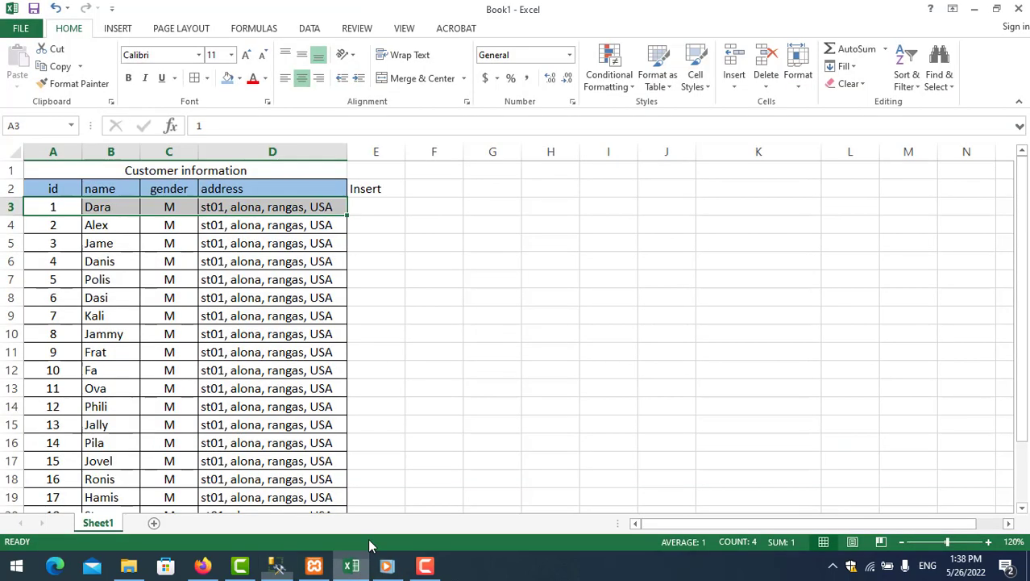
Enter the formula ="insert into customers () values ();" in cell E3.
{"action": "left_click", "coordinate": [374, 207]}
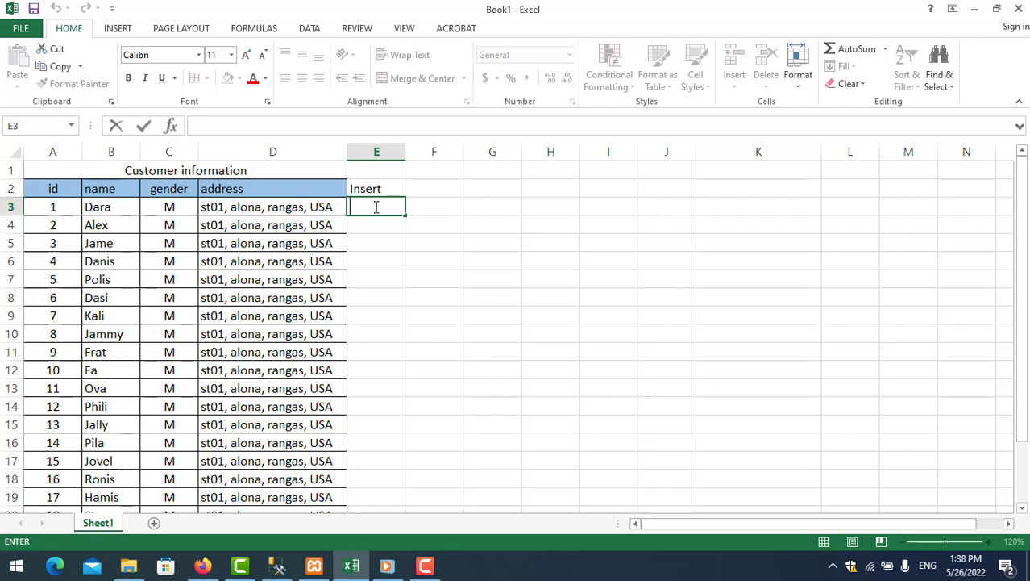
{"action": "type", "text": "=\"\""}
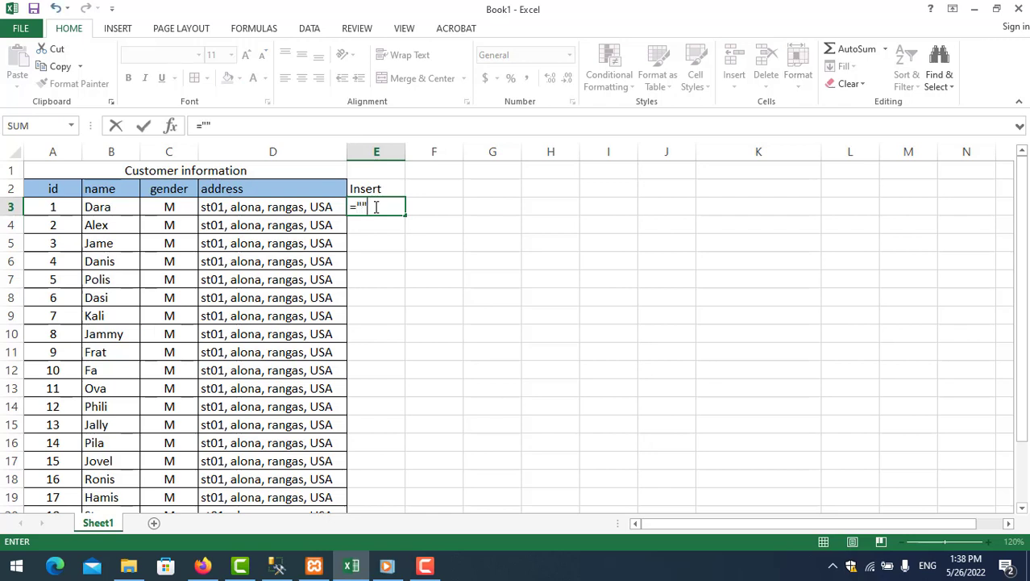
{"action": "left_click", "coordinate": [352, 206]}
{"action": "left_click", "coordinate": [363, 206]}
{"action": "type", "text": "insert into "}
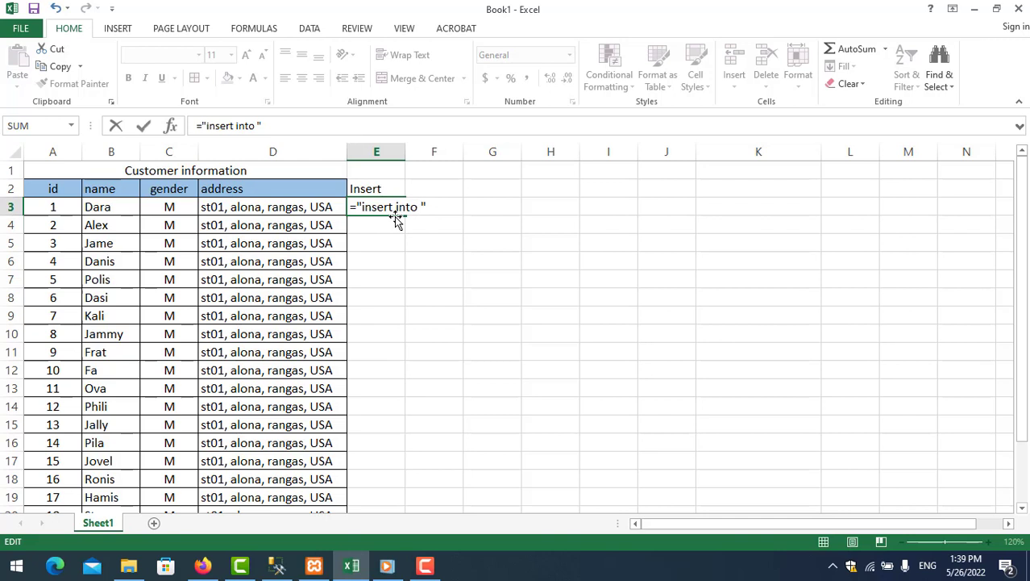
{"action": "type", "text": "customers"}
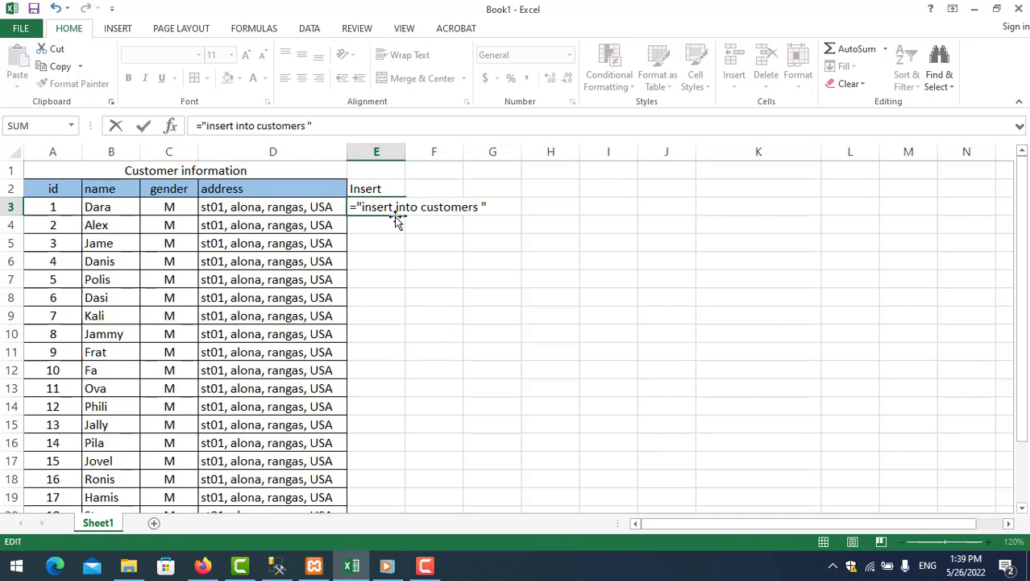
{"action": "type", "text": " () values ()"}
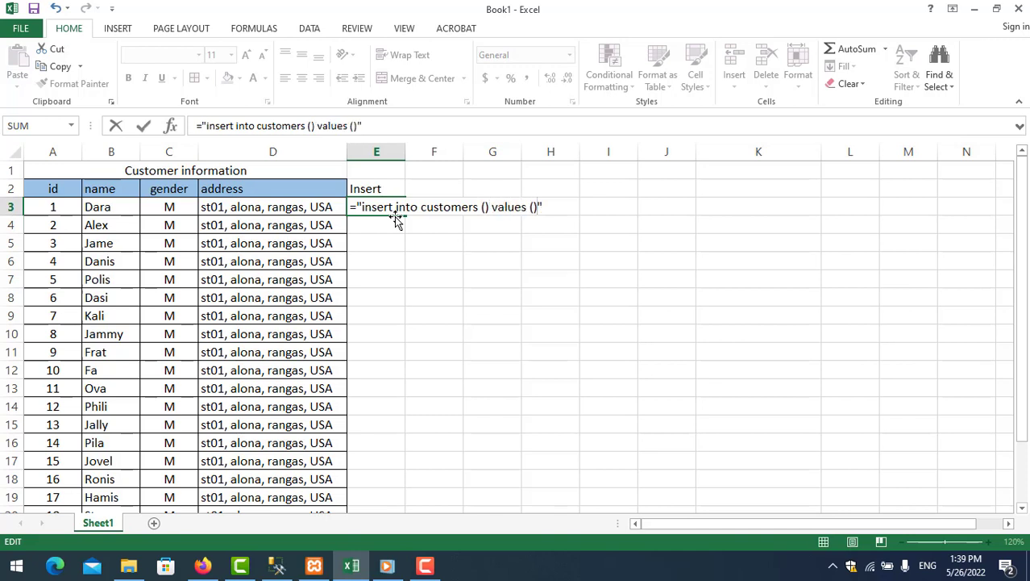
{"action": "type", "text": ";"}
{"action": "key", "text": "Return"}
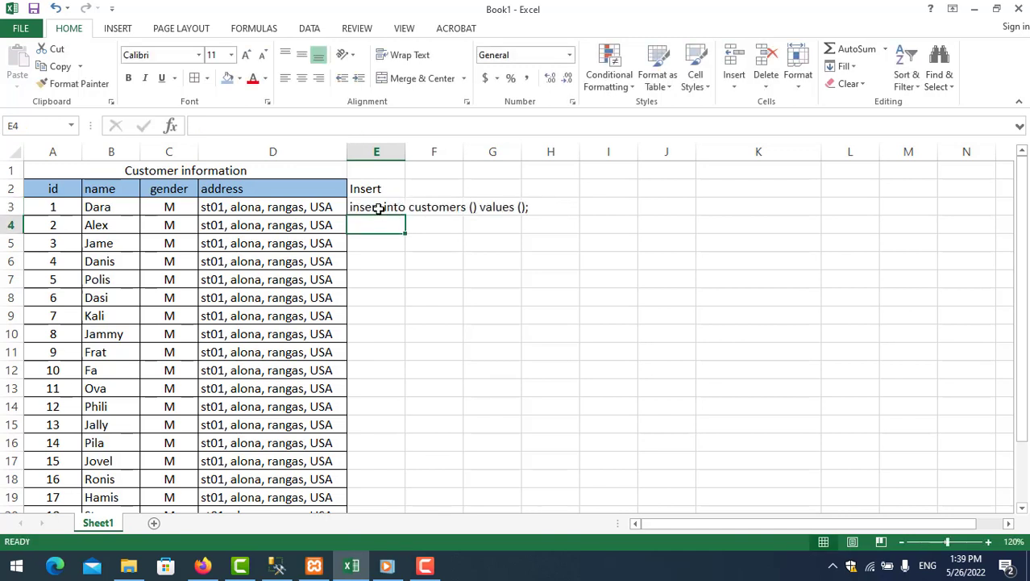
Widen column E to make room for a full insert statement.
{"action": "left_click", "coordinate": [377, 205]}
{"action": "left_click", "coordinate": [399, 152]}
{"action": "left_click_drag", "start_coordinate": [403, 152], "coordinate": [776, 186]}
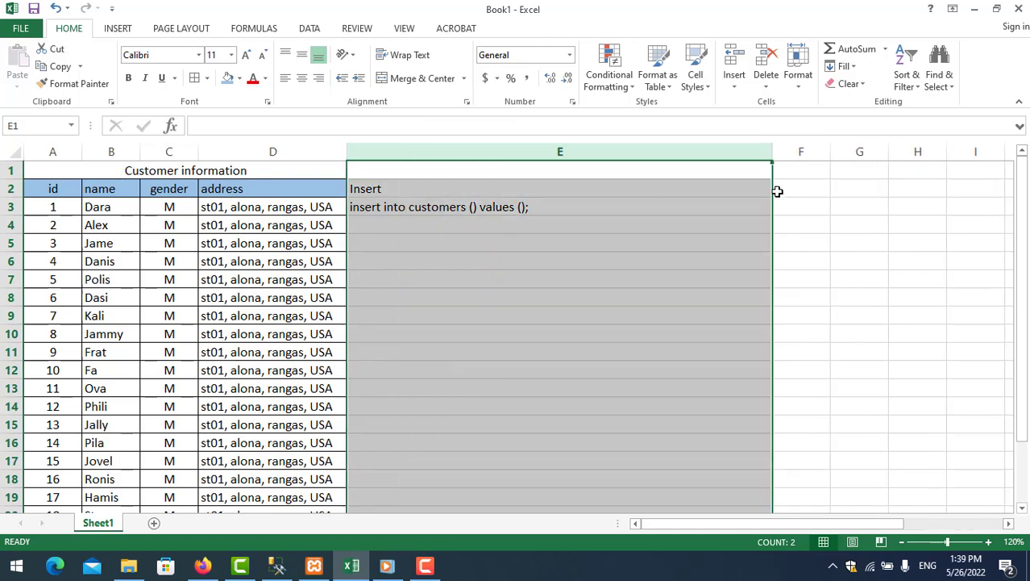
Add the column list id,name,gender,address inside the first parentheses of the insert formula in E3, matching the dbo.customers table design.
{"action": "left_click", "coordinate": [419, 207]}
{"action": "left_click", "coordinate": [282, 567]}
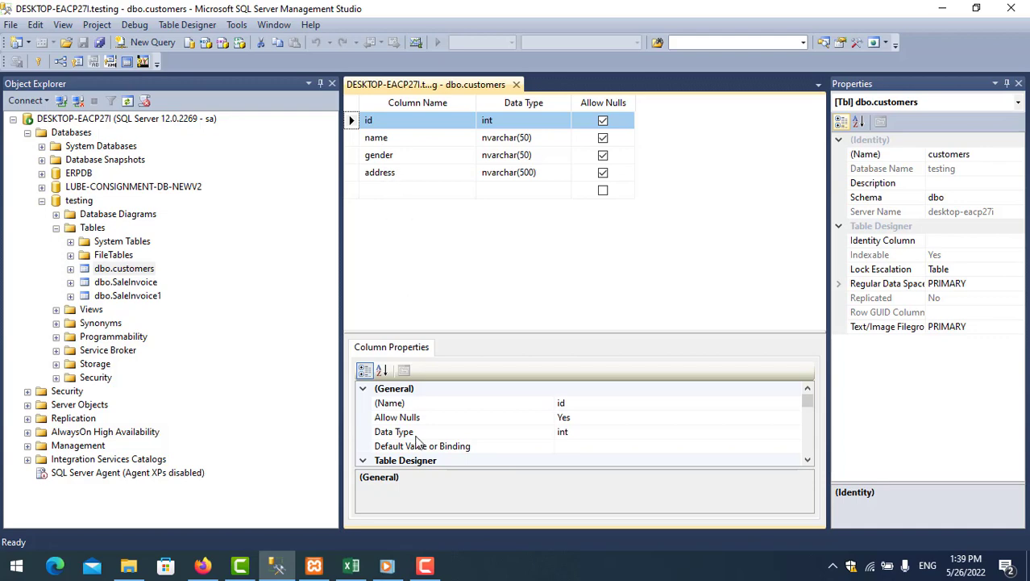
{"action": "key", "text": "alt+Tab"}
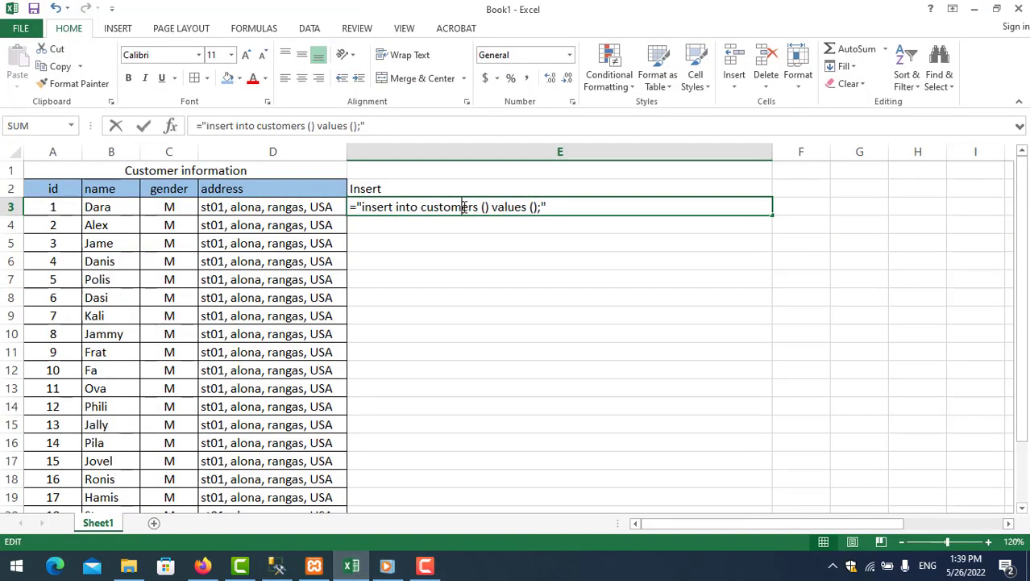
{"action": "double_click", "coordinate": [461, 206]}
{"action": "left_click", "coordinate": [485, 206]}
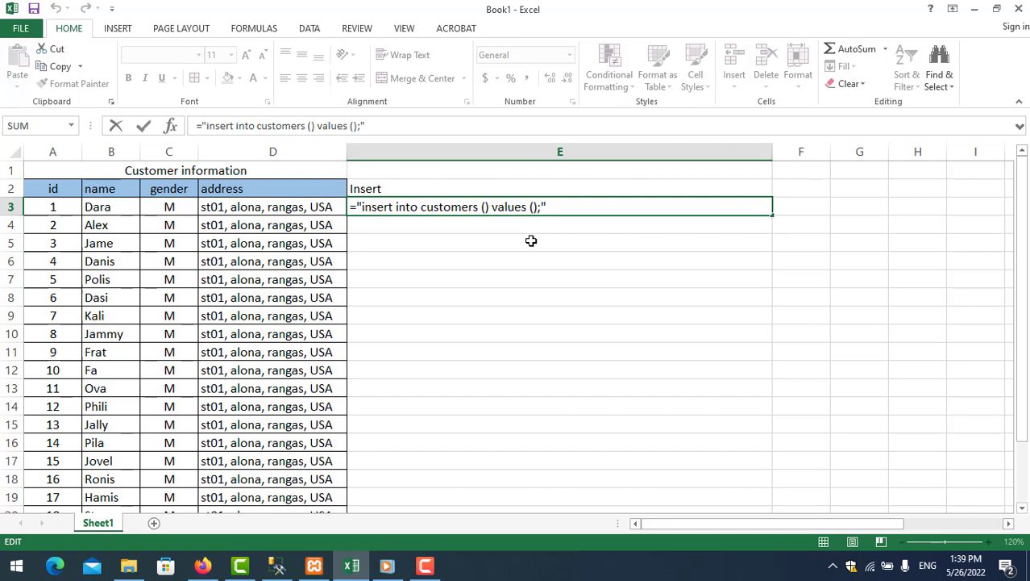
{"action": "type", "text": "i"}
{"action": "type", "text": "d,name,"}
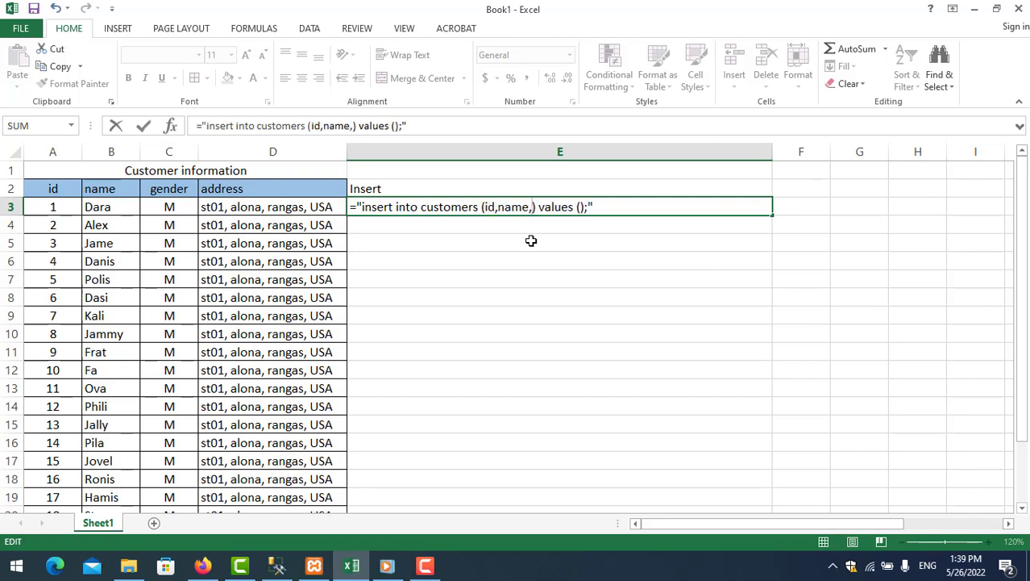
{"action": "type", "text": "gender,a"}
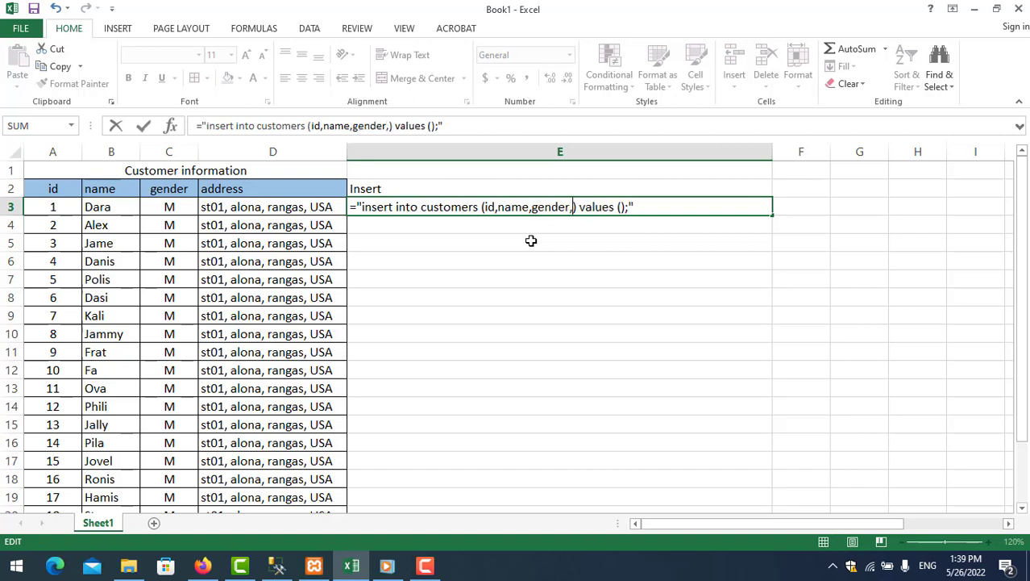
{"action": "type", "text": "ddress"}
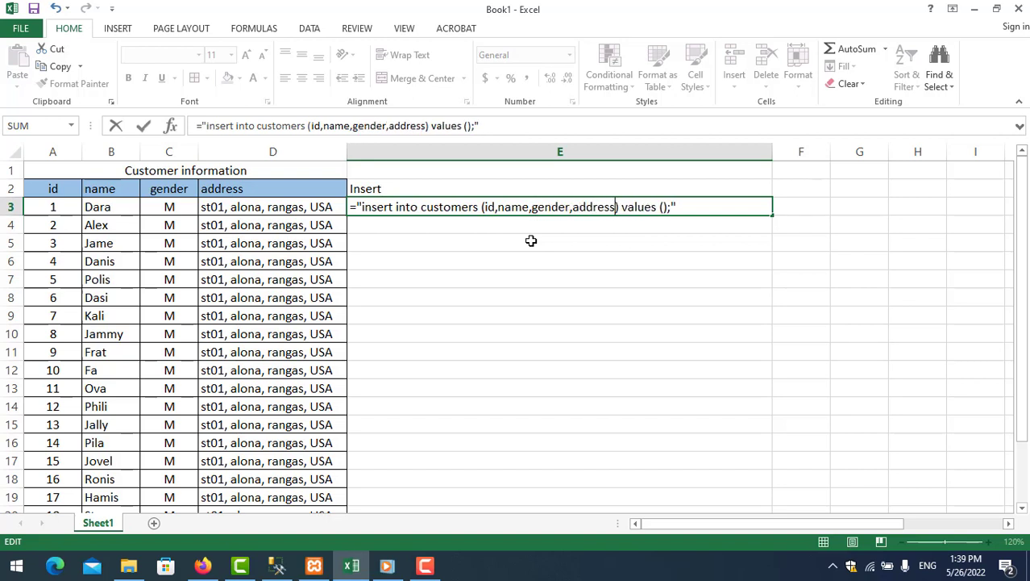
{"action": "key", "text": "ctrl+Return"}
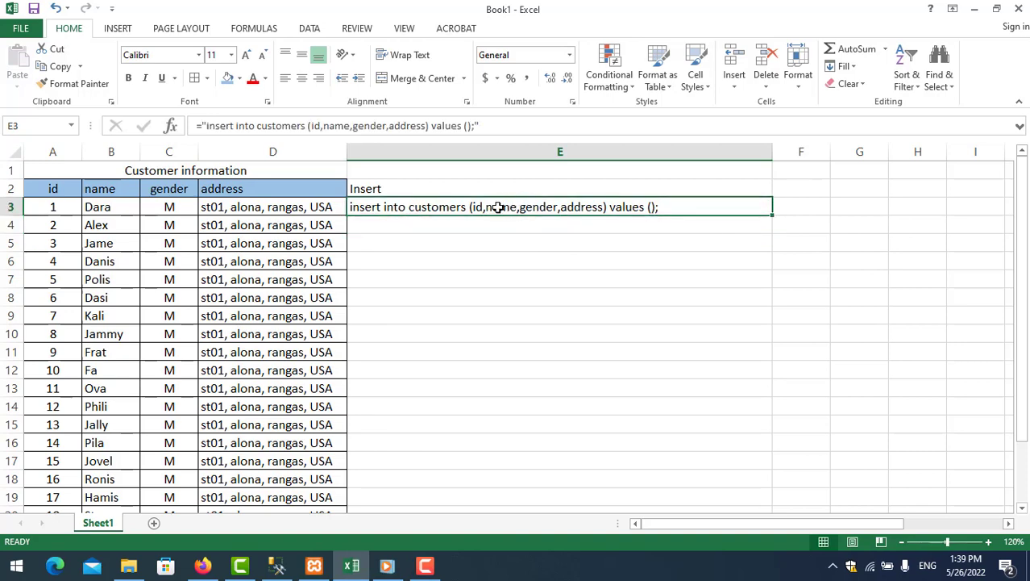
Compare the column names in the dbo.customers design in SQL Server Management Studio with the E3 statement and row 3 data in Excel.
{"action": "left_click", "coordinate": [276, 566]}
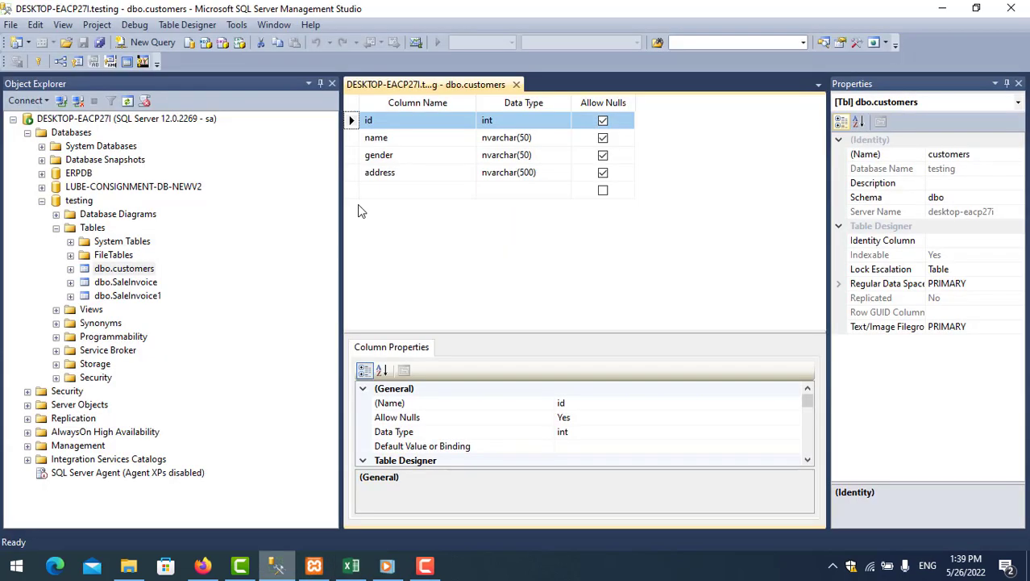
{"action": "left_click", "coordinate": [403, 142]}
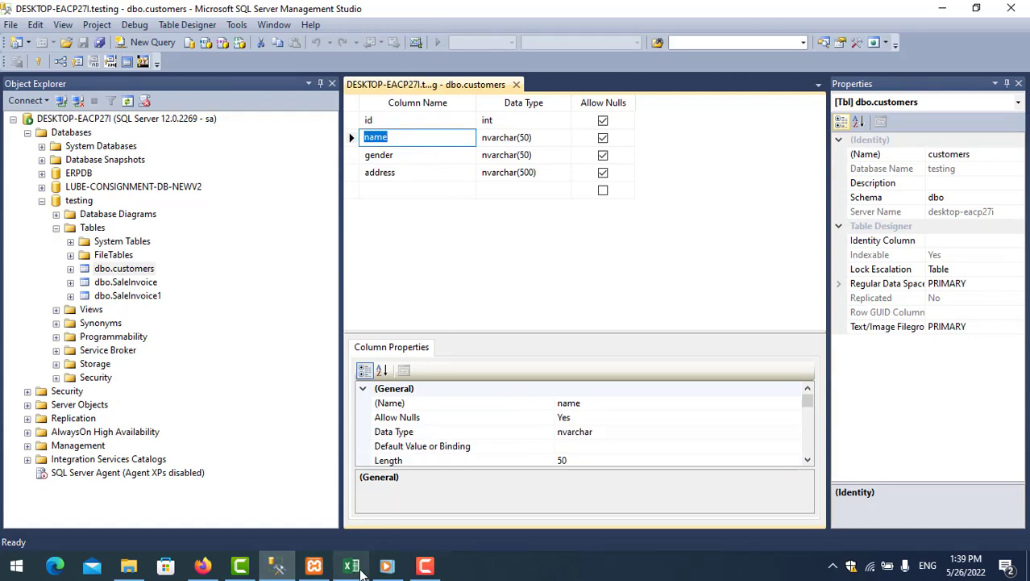
{"action": "left_click", "coordinate": [362, 571]}
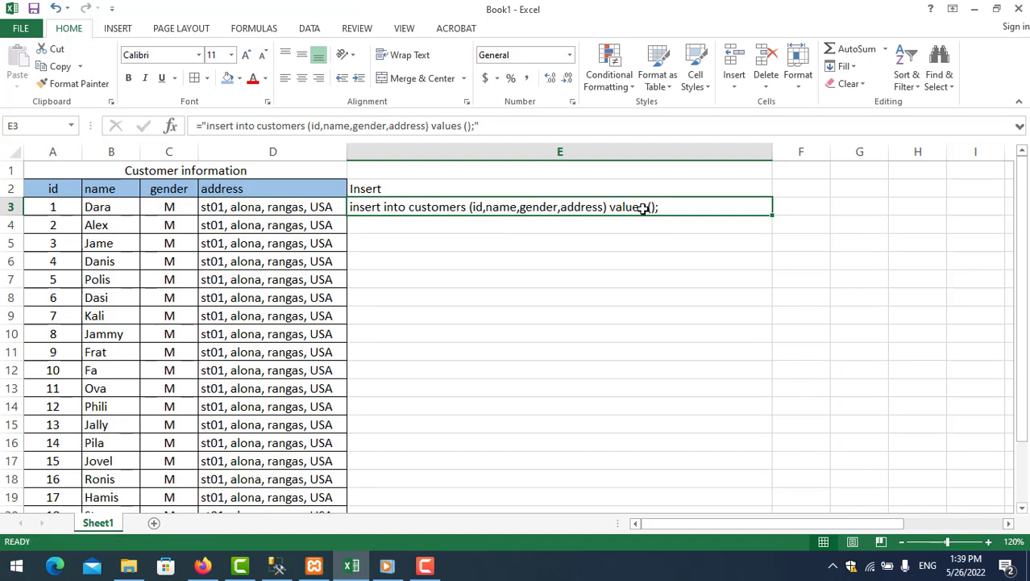
{"action": "left_click", "coordinate": [53, 207]}
Check the id column's data type in SQL Server Management Studio, and insert "& a3 &" inside the values parentheses of the E3 formula.
{"action": "double_click", "coordinate": [570, 206]}
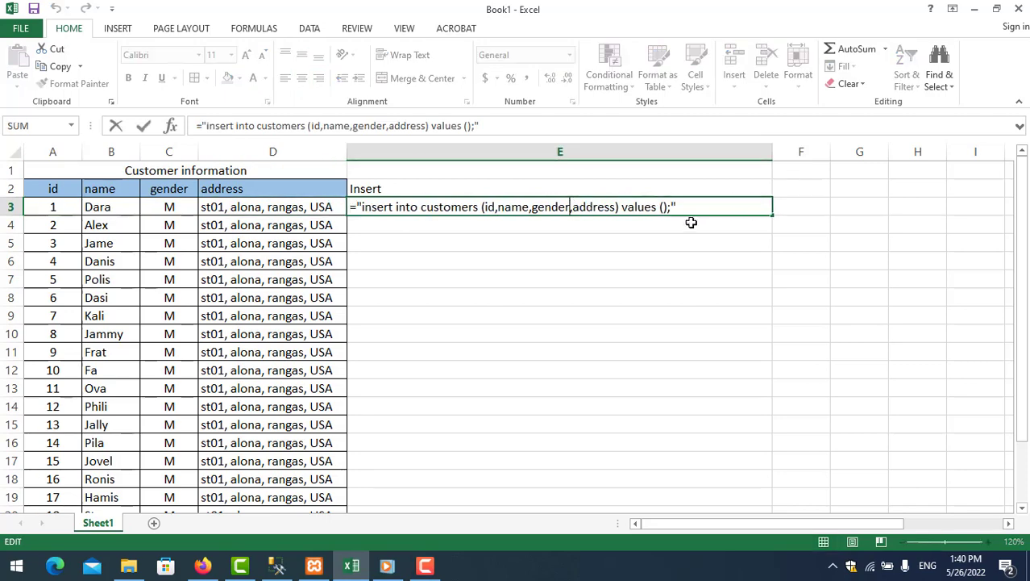
{"action": "left_click", "coordinate": [664, 206]}
{"action": "left_click", "coordinate": [279, 566]}
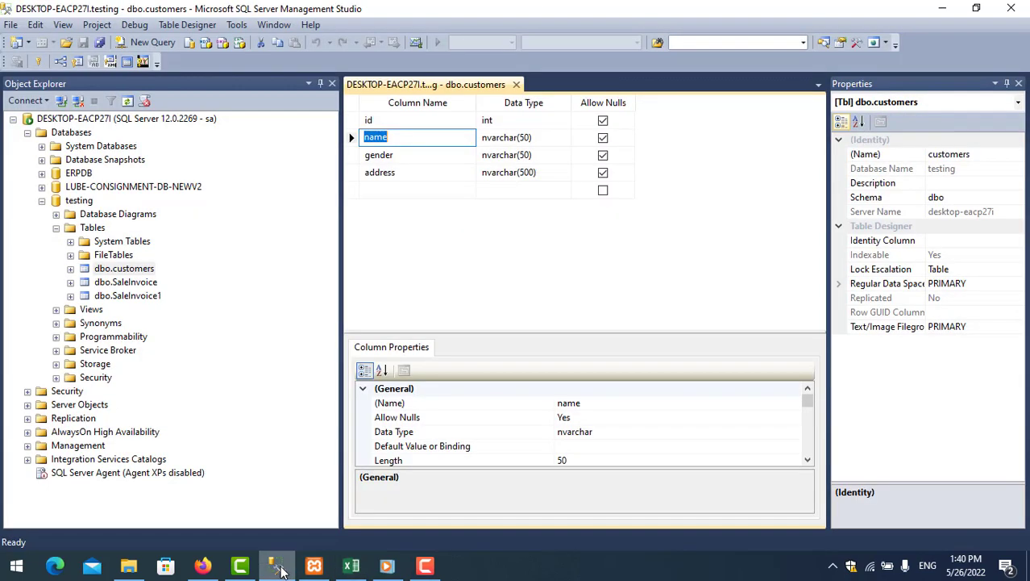
{"action": "left_click", "coordinate": [395, 122]}
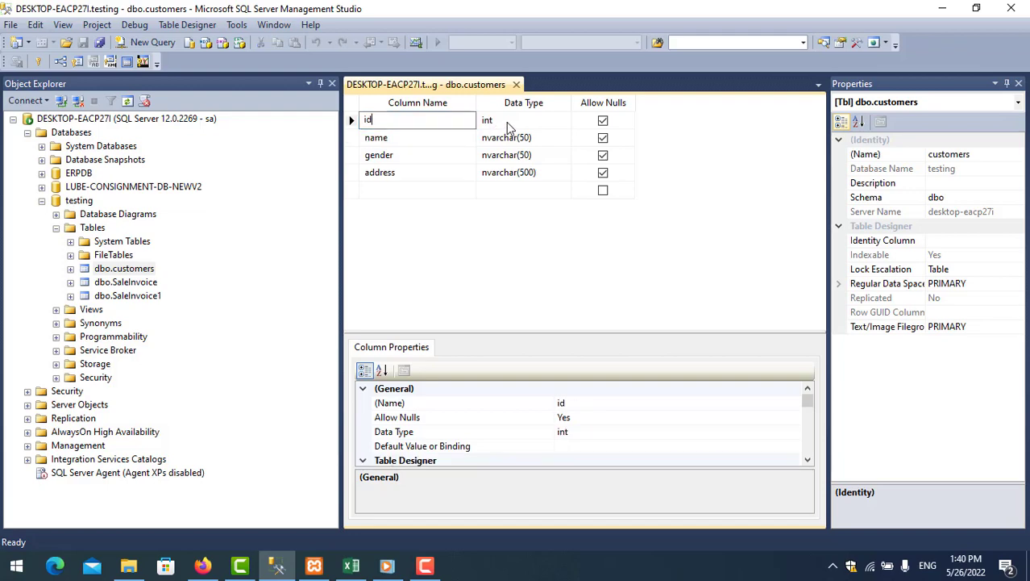
{"action": "left_click", "coordinate": [351, 566]}
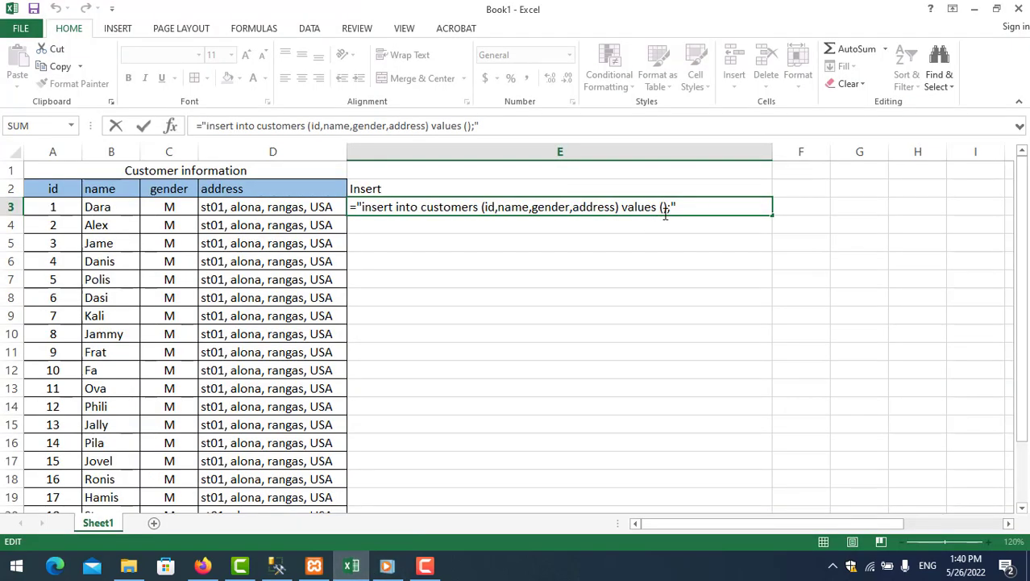
{"action": "type", "text": "\"& &\""}
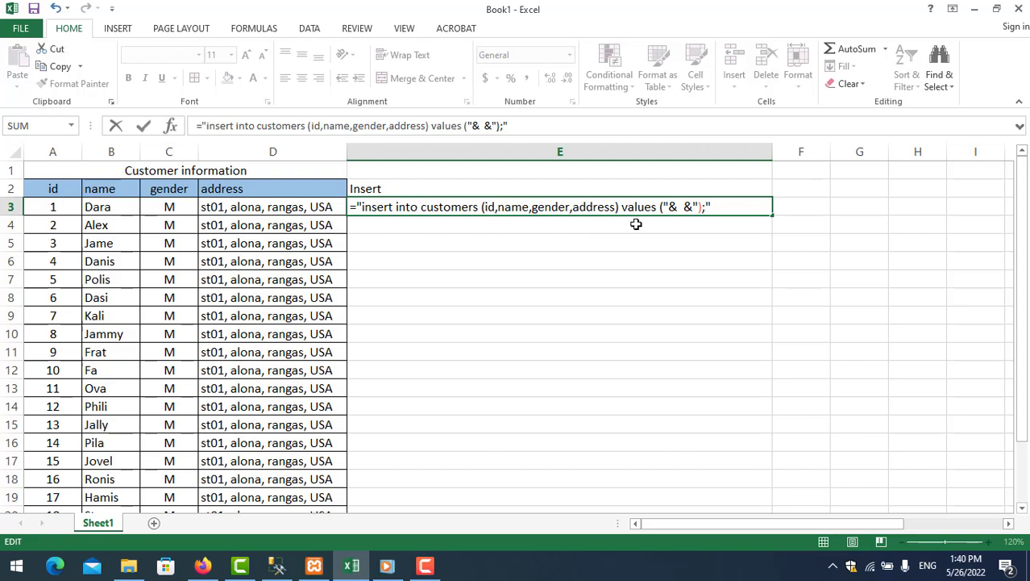
{"action": "type", "text": "a"}
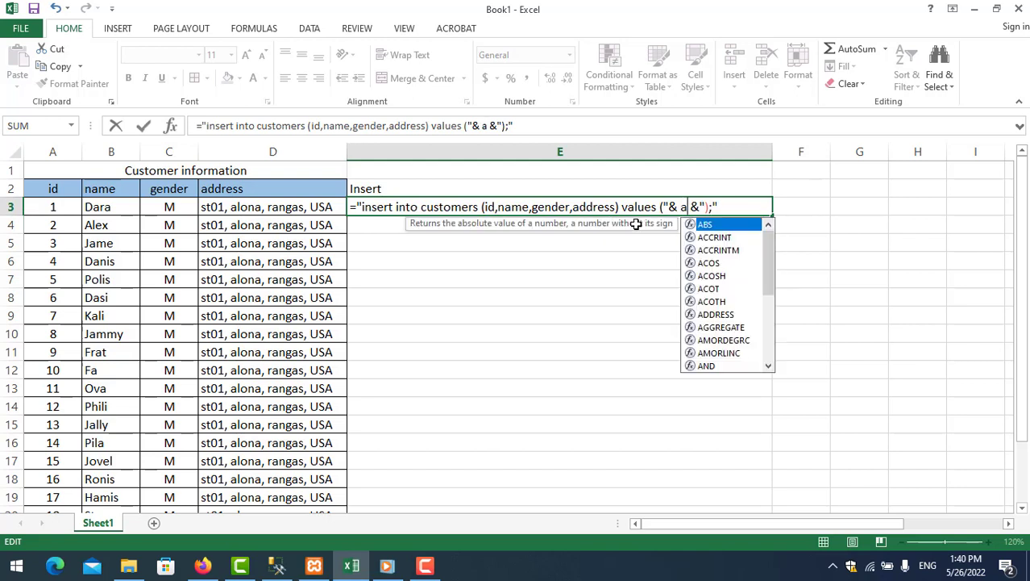
{"action": "type", "text": "3"}
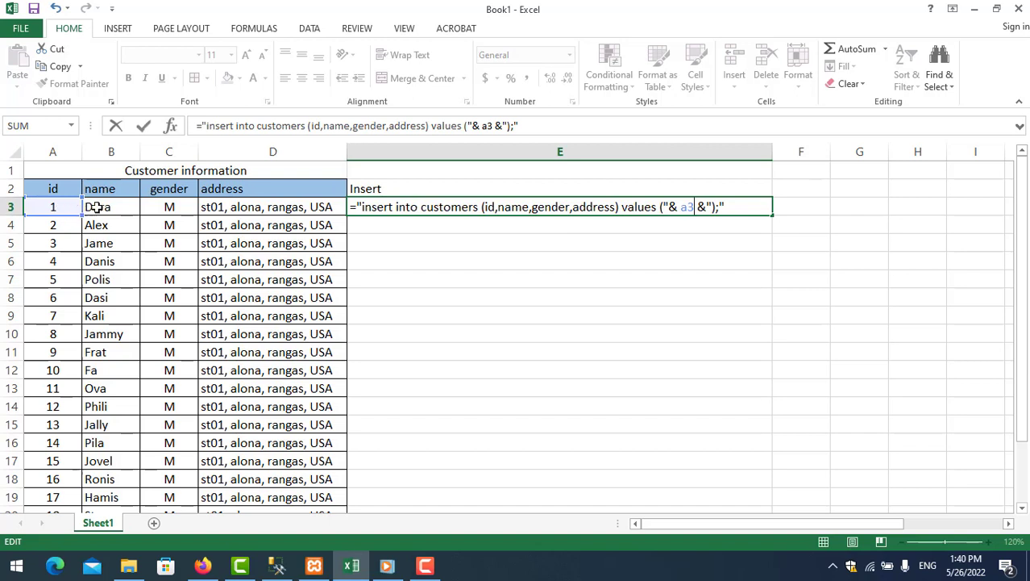
Extend the values list in the E3 formula with the name in single quotes, using ,'"& b3 &"' after the id reference.
{"action": "left_click", "coordinate": [711, 207]}
{"action": "type", "text": ","}
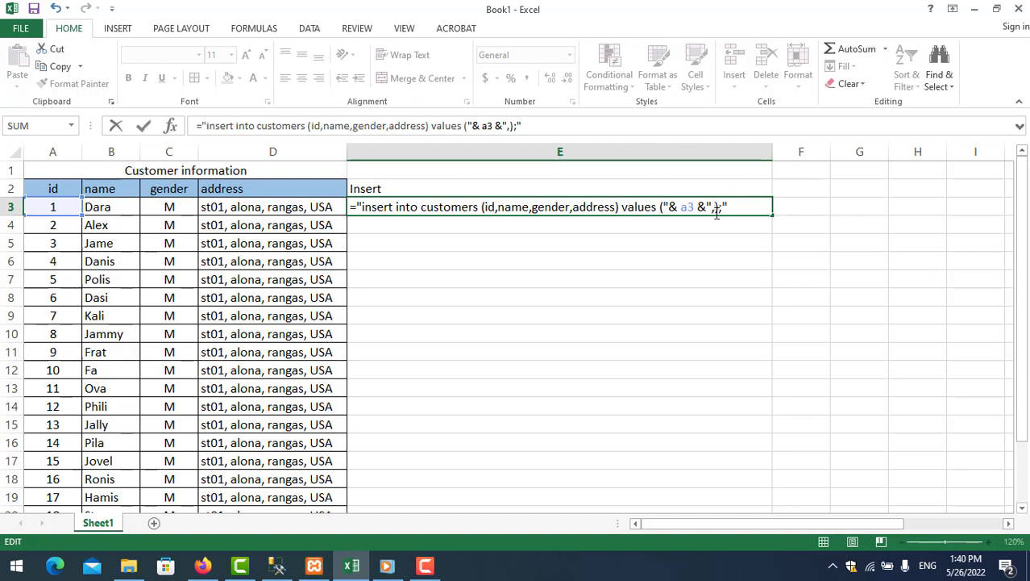
{"action": "type", "text": "'"}
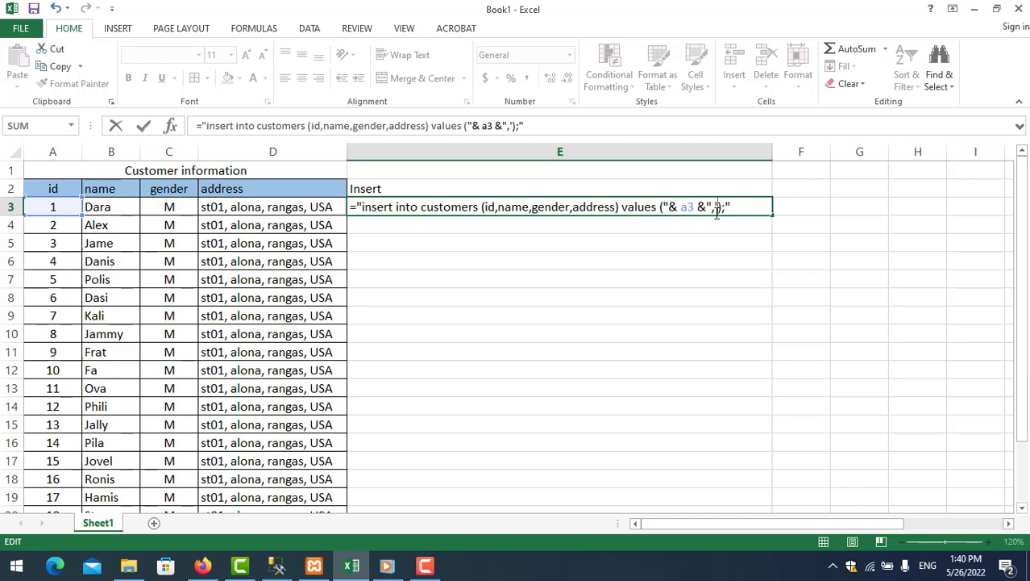
{"action": "type", "text": "\""}
{"action": "type", "text": "& "}
{"action": "type", "text": "&\""}
{"action": "type", "text": "\""}
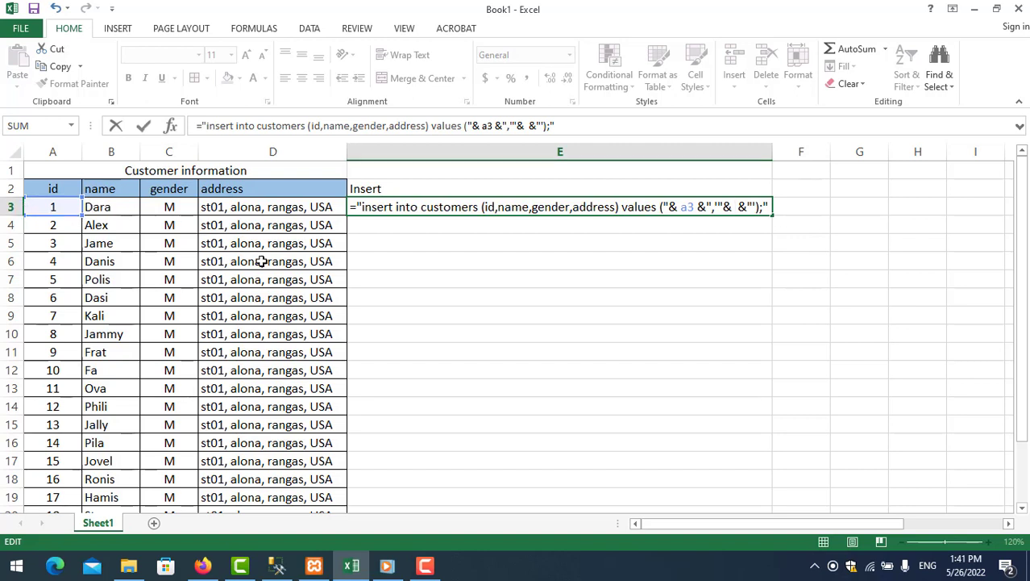
{"action": "type", "text": "b3"}
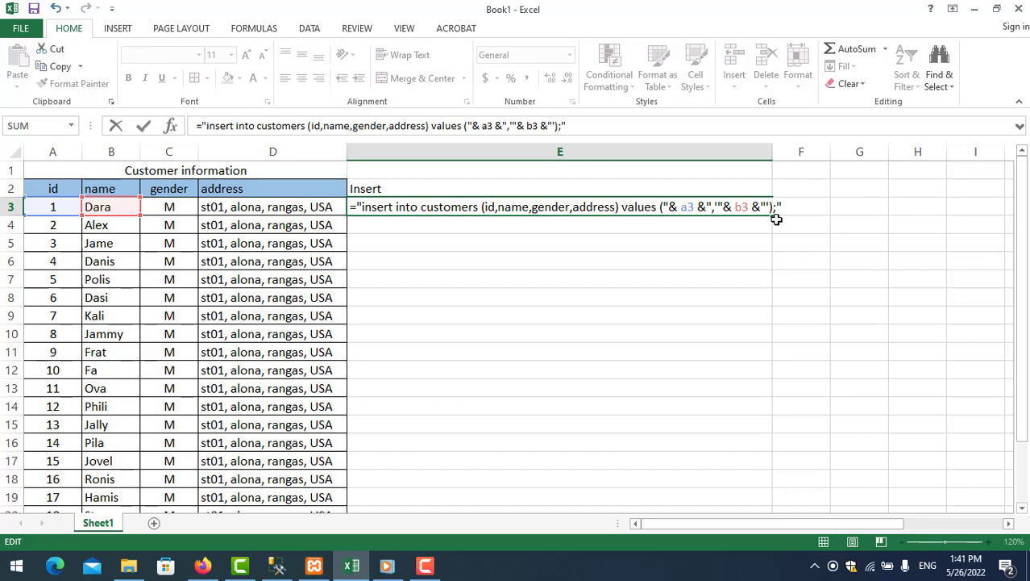
Extend the values list in the E3 formula with the gender in single quotes, using ,'"& c3 &"' after the name reference.
{"action": "type", "text": ","}
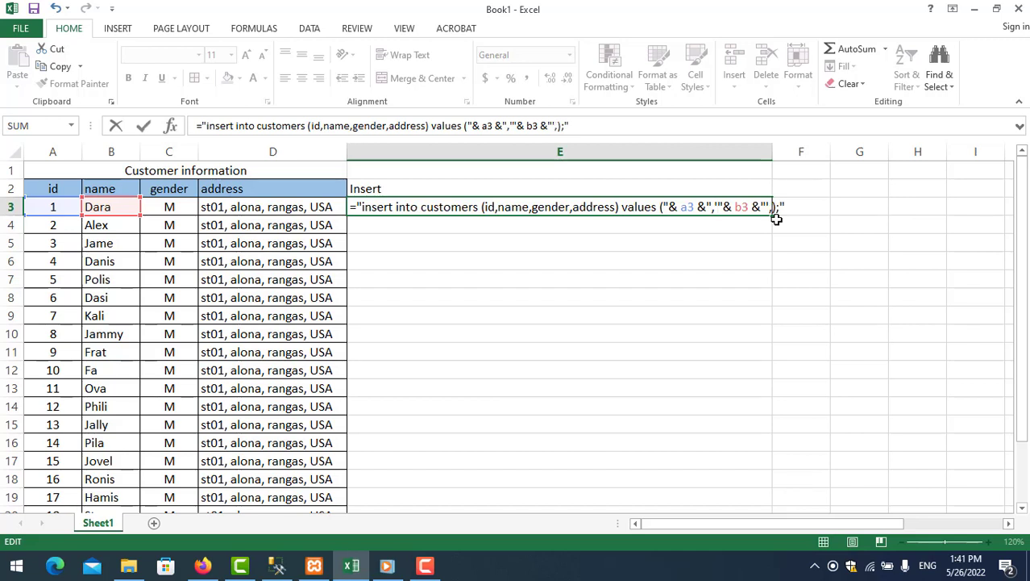
{"action": "type", "text": "'"}
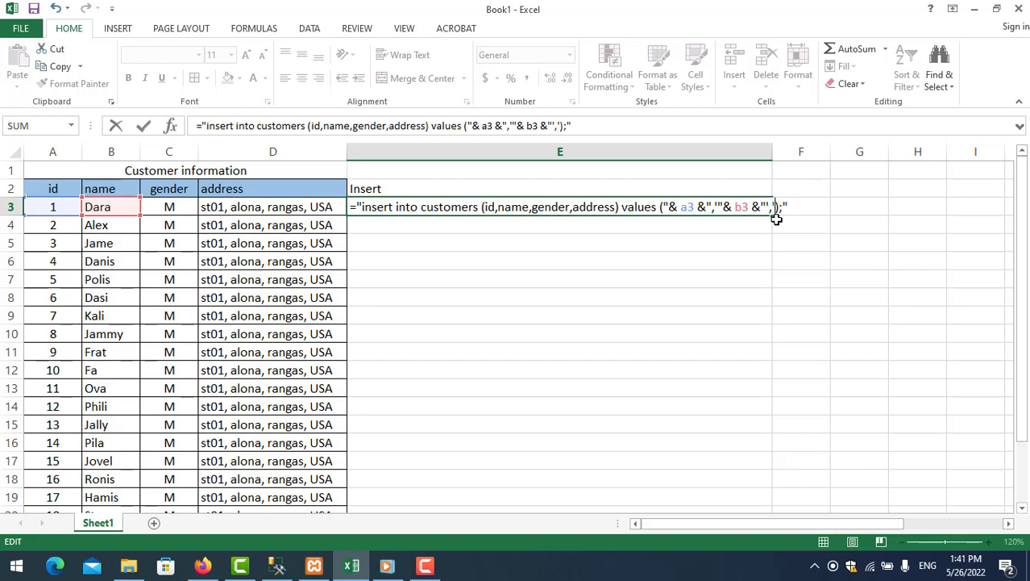
{"action": "type", "text": "\"& &\""}
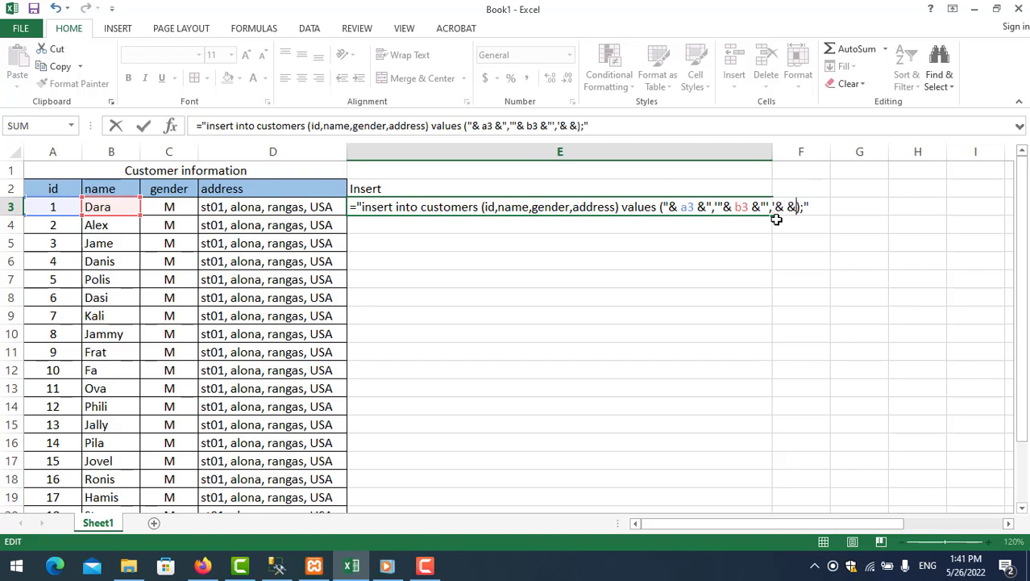
{"action": "type", "text": "'"}
{"action": "left_click", "coordinate": [778, 207]}
{"action": "type", "text": "'"}
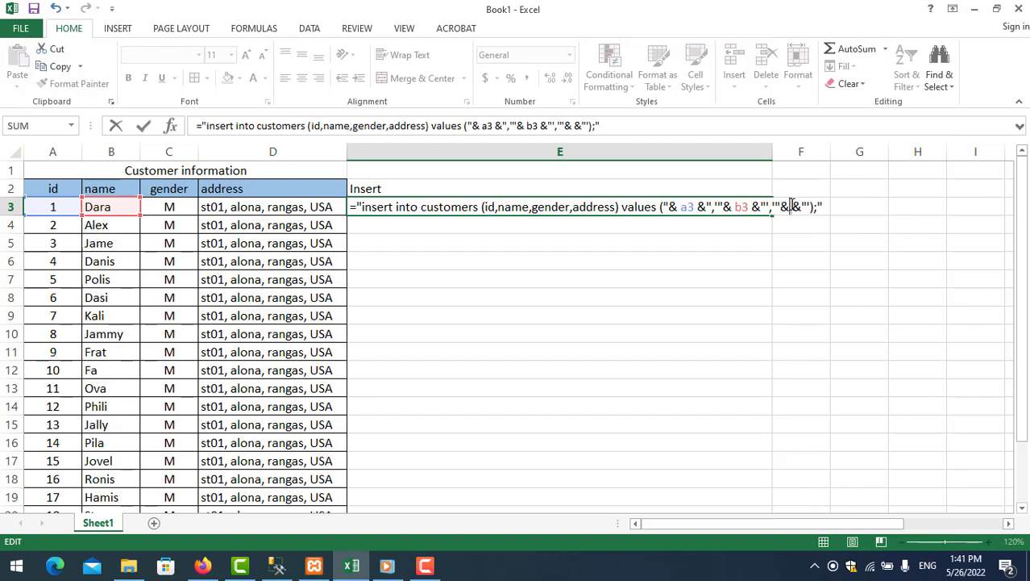
{"action": "left_click", "coordinate": [791, 206]}
{"action": "type", "text": "c "}
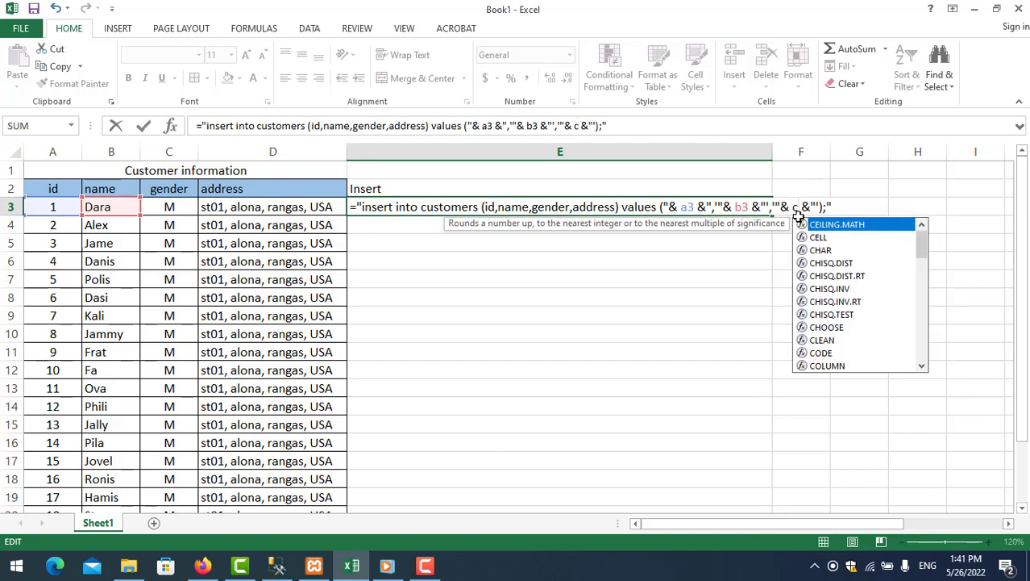
{"action": "type", "text": "3 &\"'"}
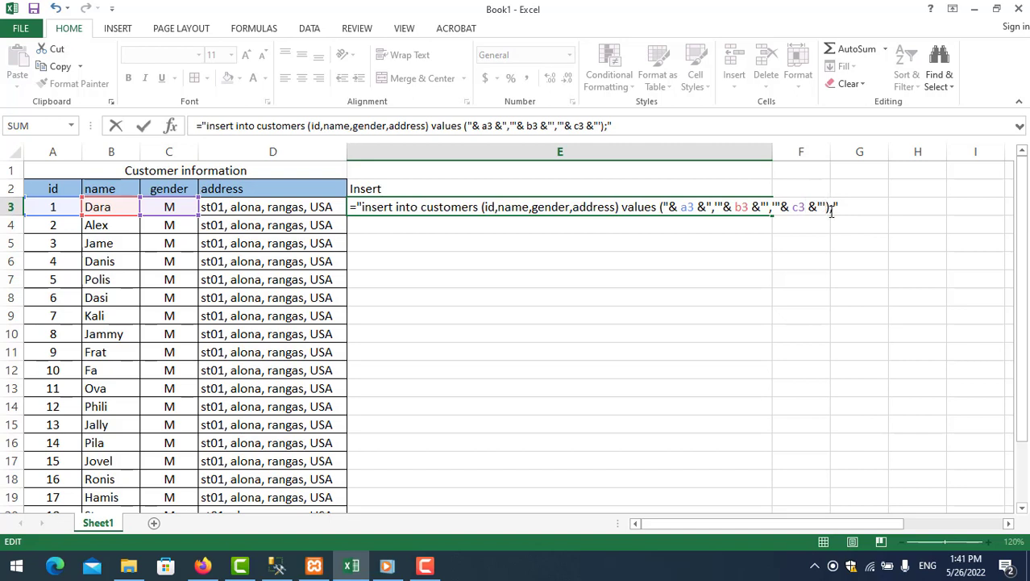
Complete the values list in the E3 formula with the quoted address, using ,'"& d3&"' after the gender reference, and commit the formula.
{"action": "type", "text": ",'\"& &\""}
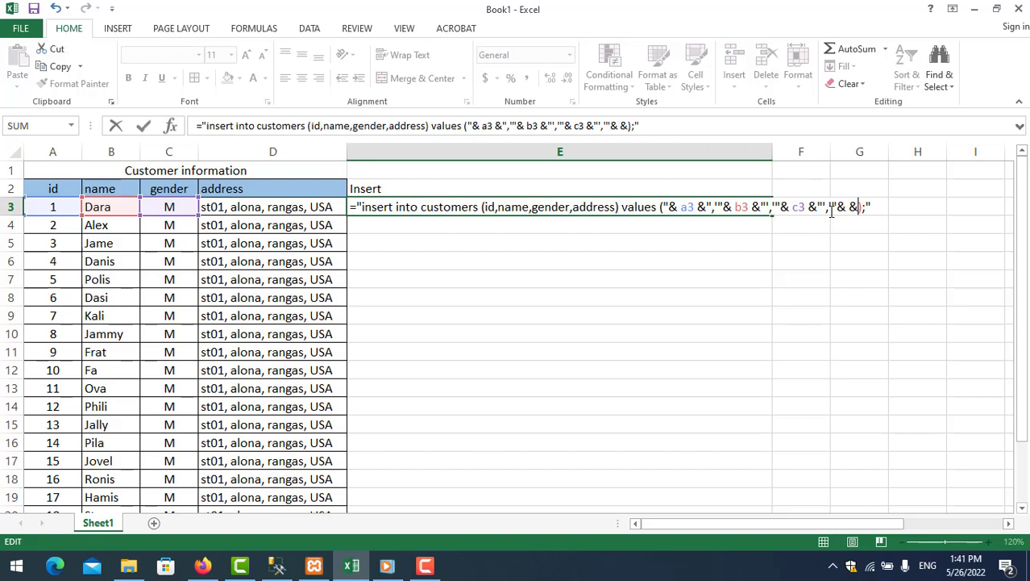
{"action": "type", "text": "'"}
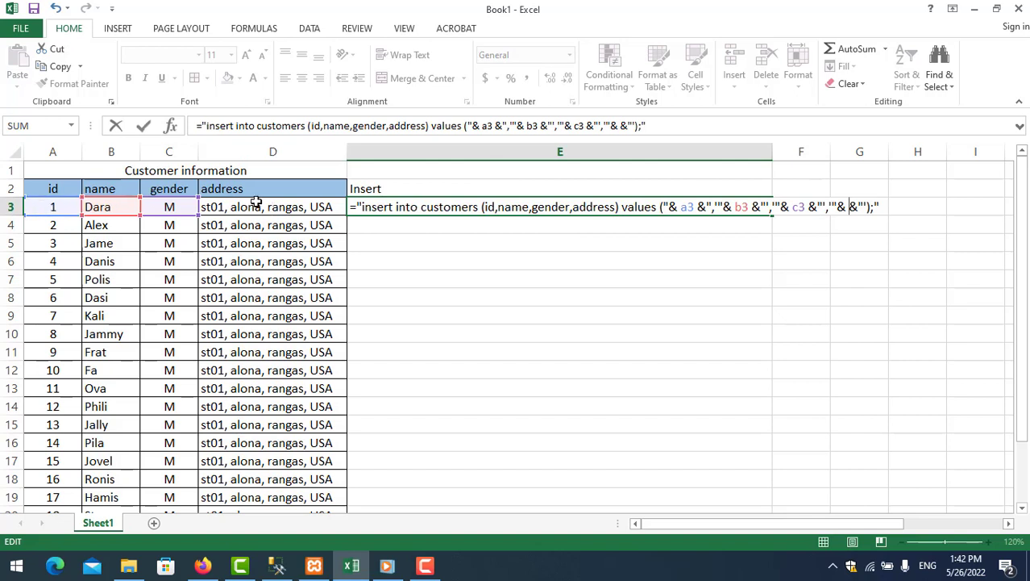
{"action": "type", "text": "d3"}
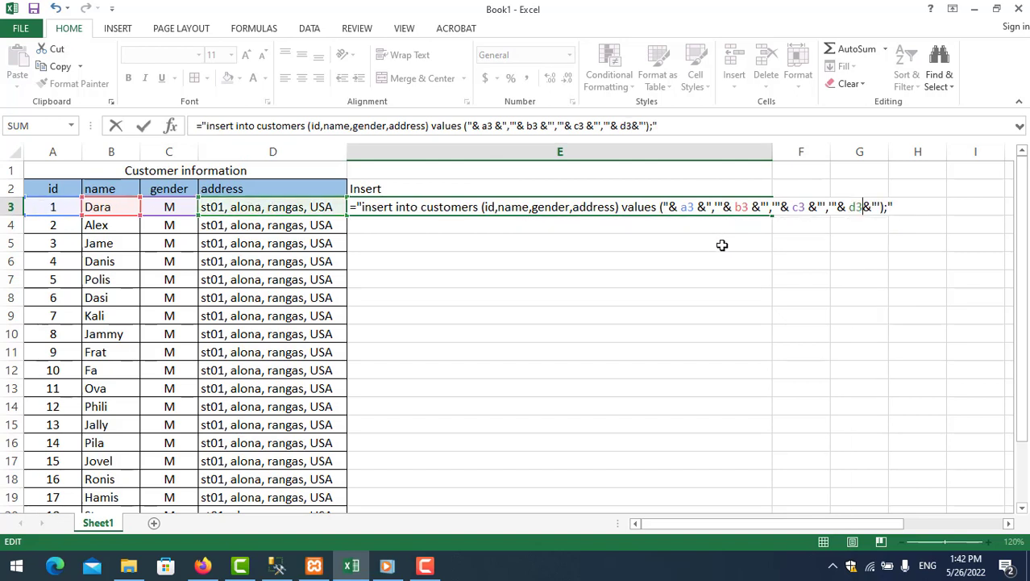
{"action": "key", "text": "Return"}
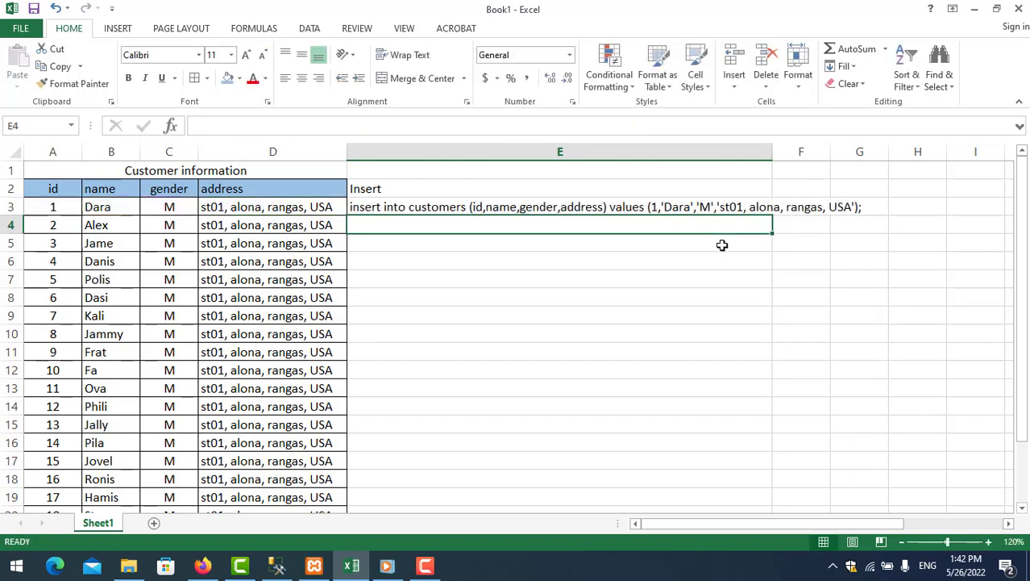
Widen column E to fit the full insert statement and fill the E3 formula down through row 22.
{"action": "left_click", "coordinate": [762, 151]}
{"action": "left_click_drag", "start_coordinate": [770, 154], "coordinate": [925, 175]}
{"action": "left_click", "coordinate": [413, 207]}
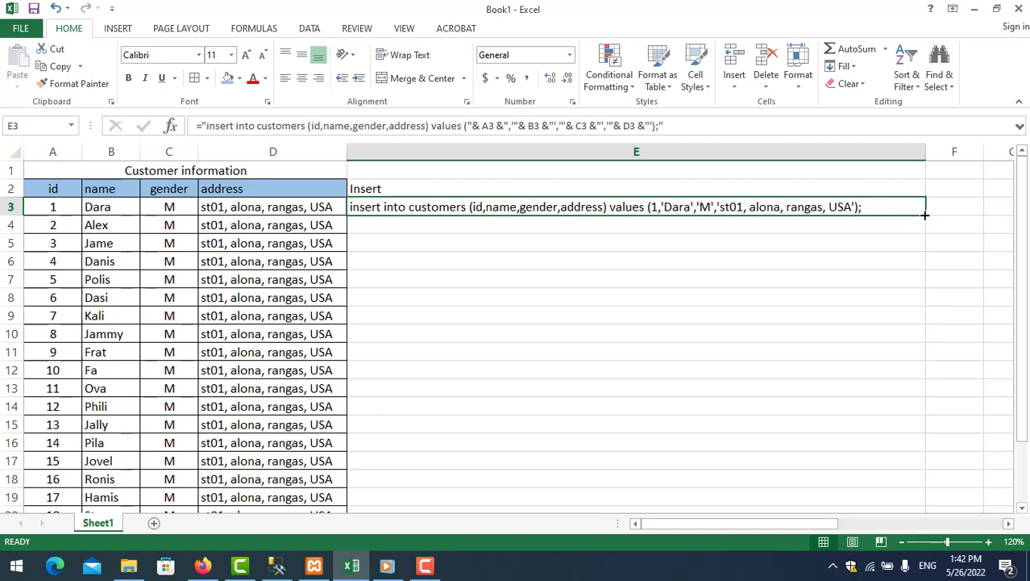
{"action": "left_click_drag", "start_coordinate": [925, 214], "coordinate": [901, 471]}
Check the insert statement generated in E22 against the customer data in row 22.
{"action": "left_click", "coordinate": [864, 458]}
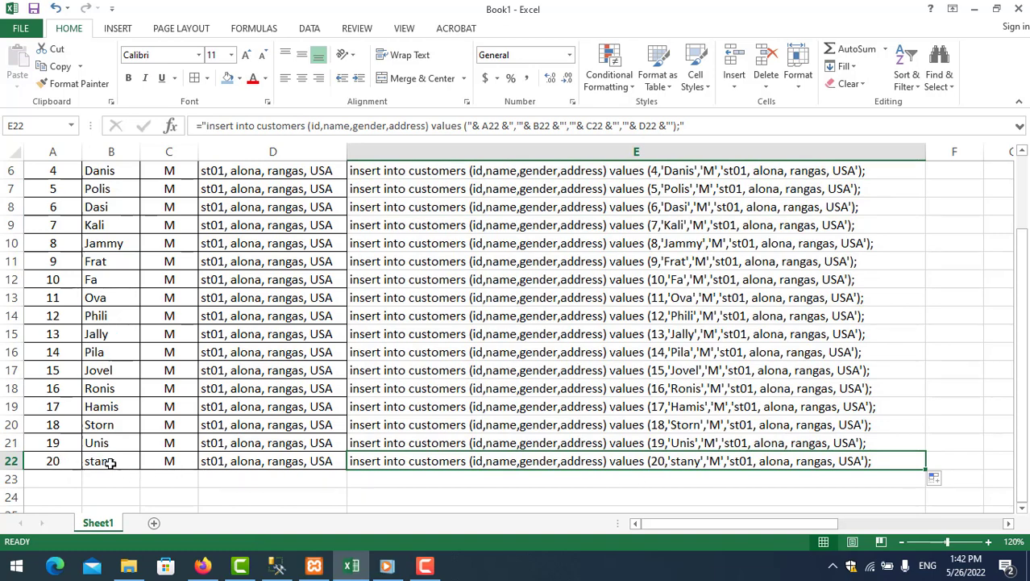
{"action": "left_click", "coordinate": [172, 462]}
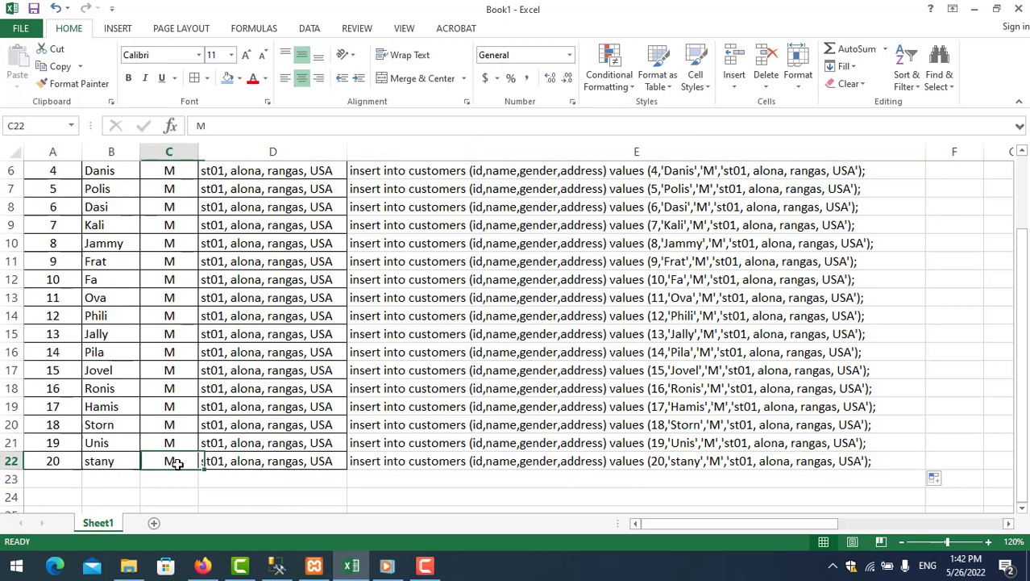
{"action": "scroll", "coordinate": [520, 392], "scroll_direction": "up", "scroll_amount": 2}
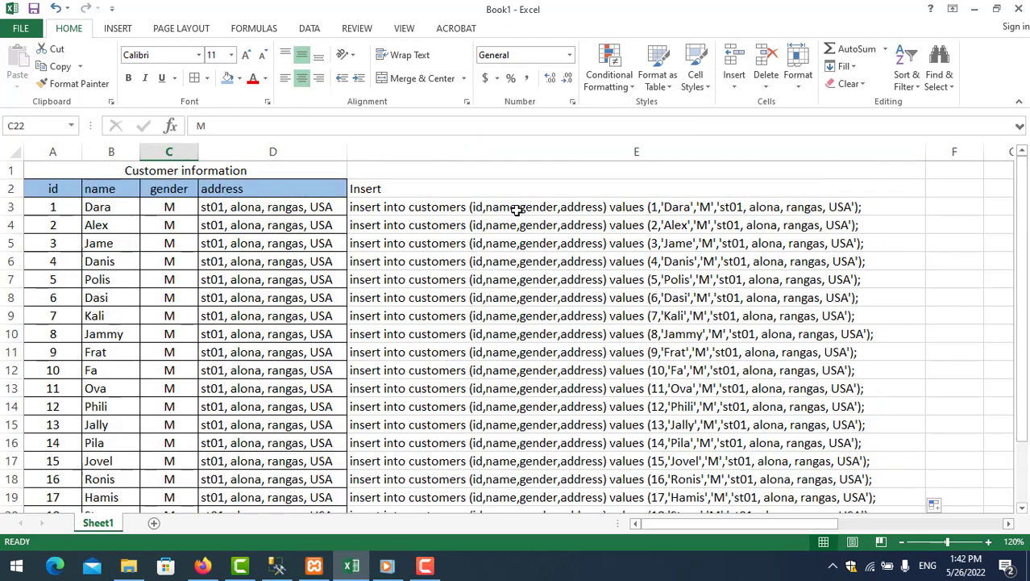
Copy all the generated insert statements in E3:E22.
{"action": "left_click", "coordinate": [388, 208]}
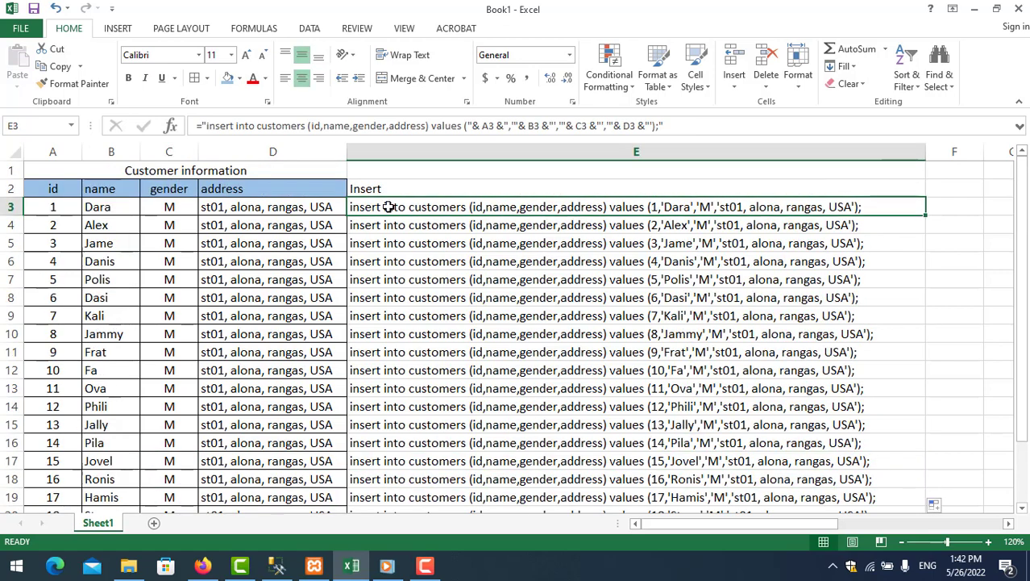
{"action": "left_click_drag", "start_coordinate": [390, 220], "coordinate": [425, 478]}
{"action": "right_click", "coordinate": [464, 354]}
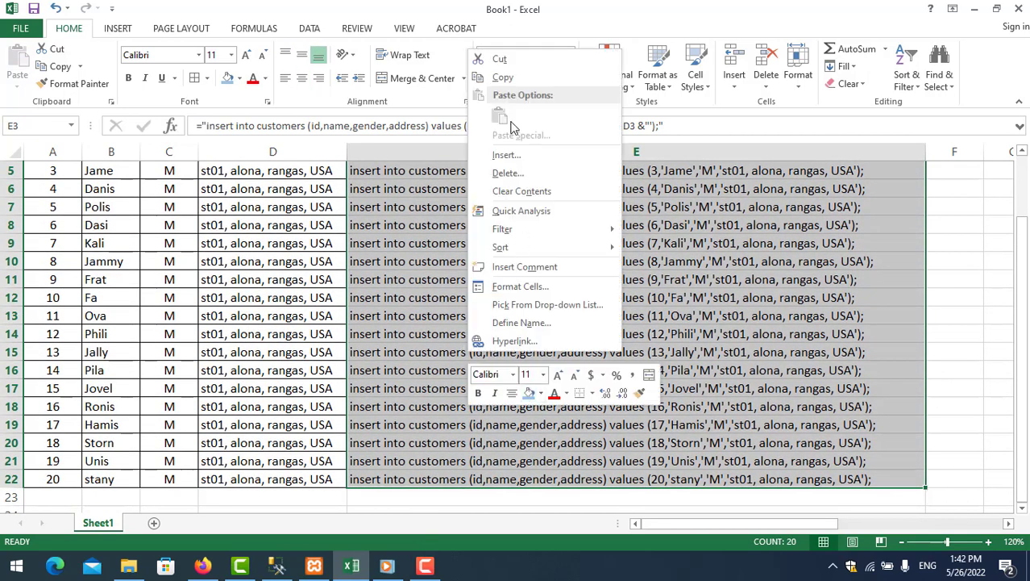
{"action": "left_click", "coordinate": [503, 79]}
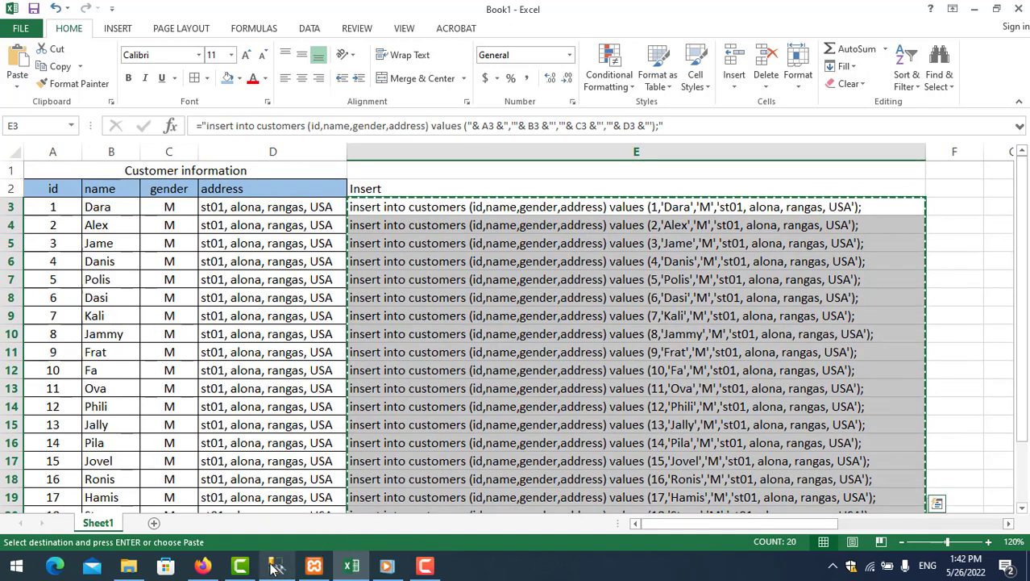
Switch to SQL Server Management Studio and paste the copied insert statements into a new query.
{"action": "left_click", "coordinate": [276, 565]}
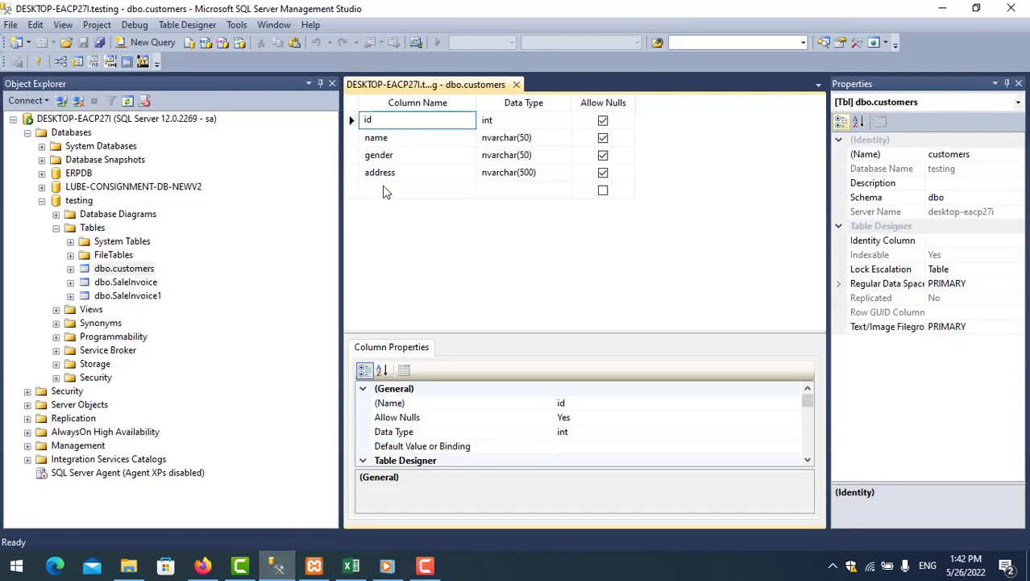
{"action": "left_click", "coordinate": [152, 42]}
{"action": "right_click", "coordinate": [433, 134]}
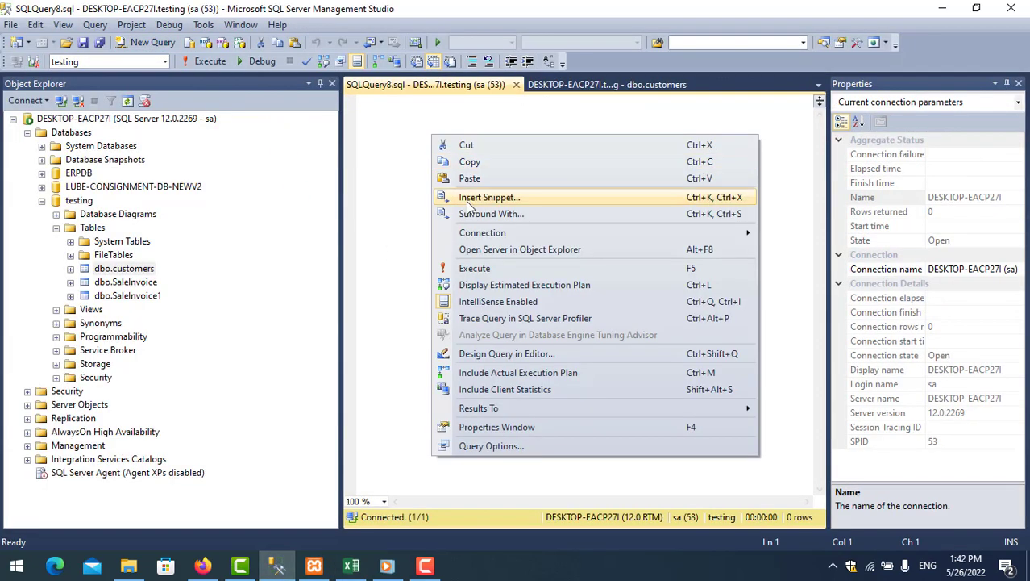
{"action": "left_click", "coordinate": [470, 192]}
List the top 1000 rows of dbo.customers to check which data the table already holds.
{"action": "right_click", "coordinate": [135, 268]}
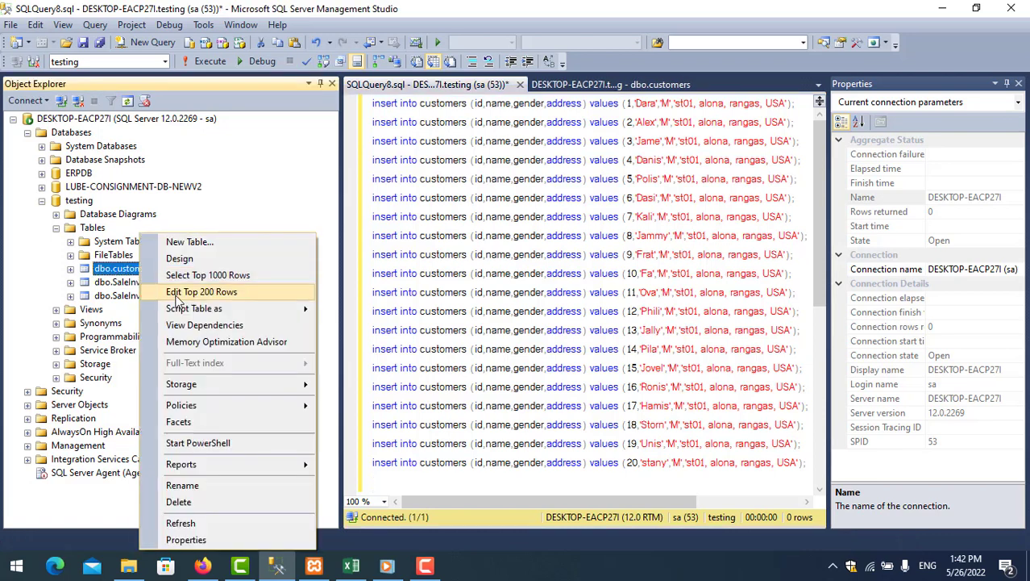
{"action": "left_click", "coordinate": [182, 273]}
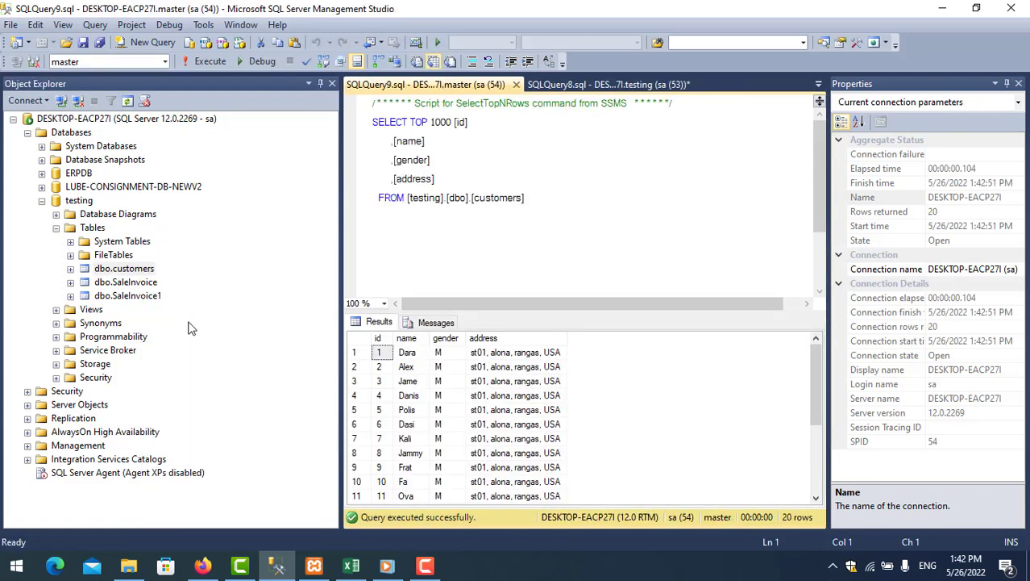
{"action": "right_click", "coordinate": [121, 271]}
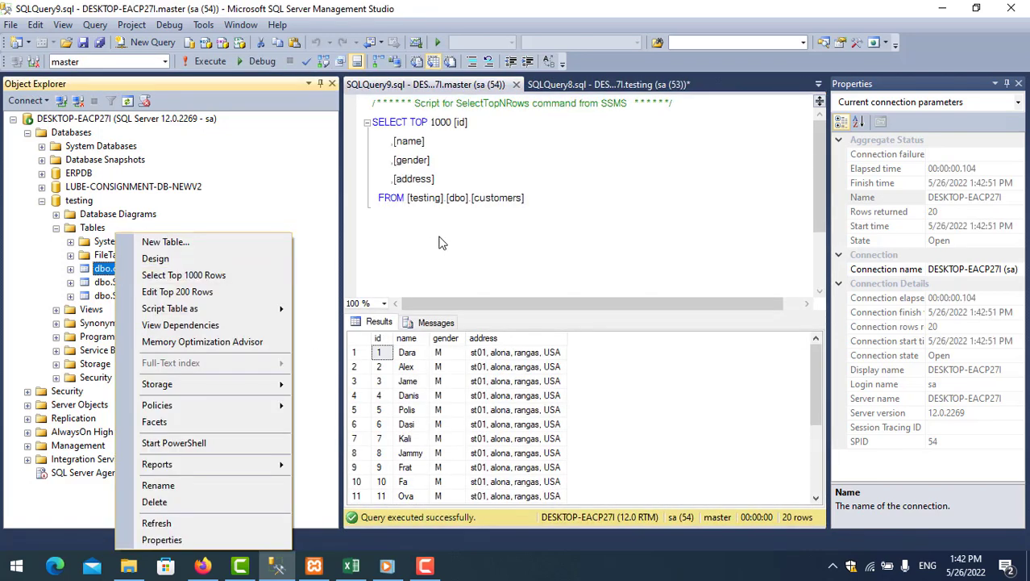
{"action": "double_click", "coordinate": [489, 204]}
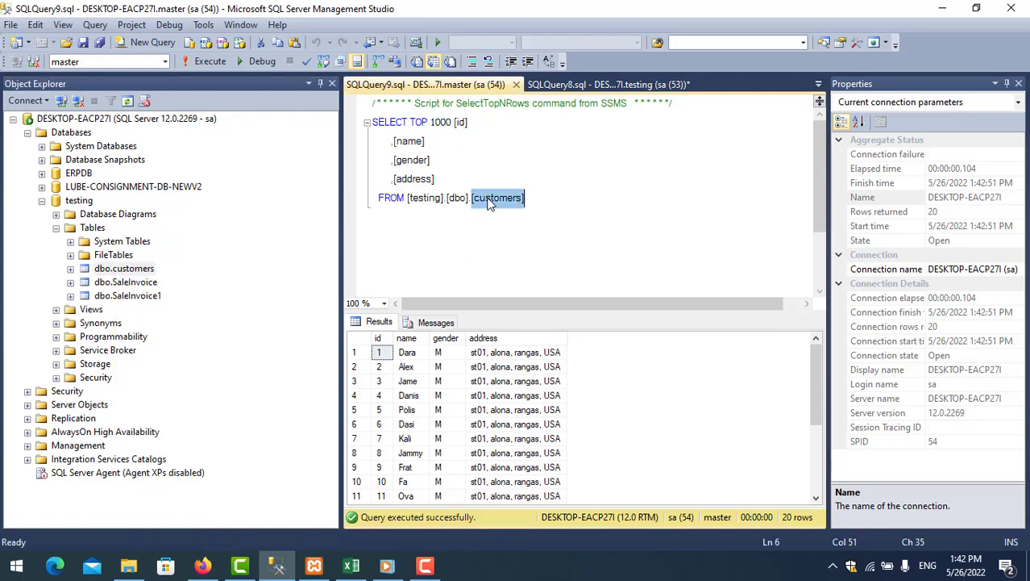
Write the statement delete from customers in a new query.
{"action": "left_click", "coordinate": [152, 42]}
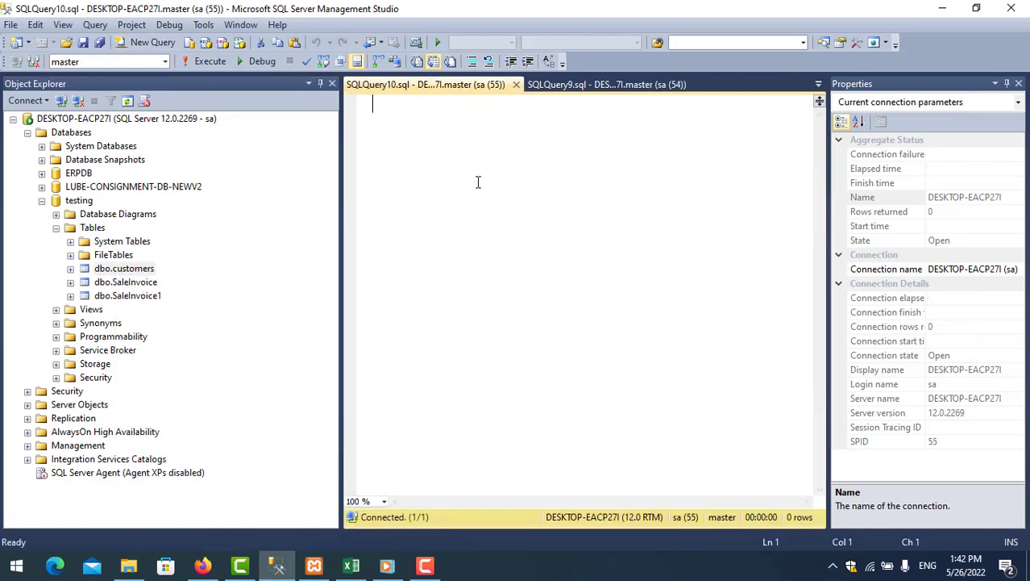
{"action": "type", "text": "delete f"}
{"action": "type", "text": "rom "}
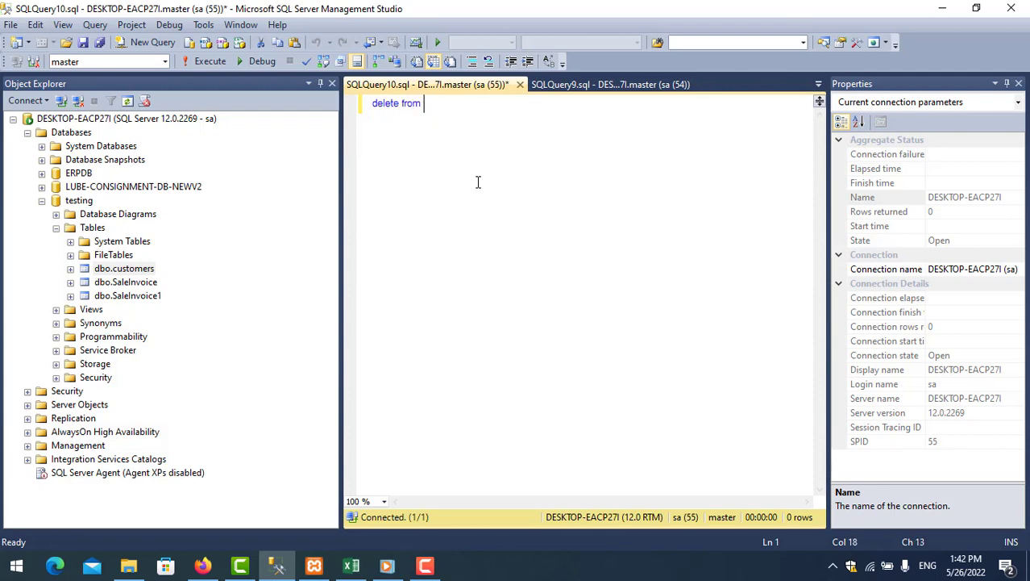
{"action": "type", "text": "customer"}
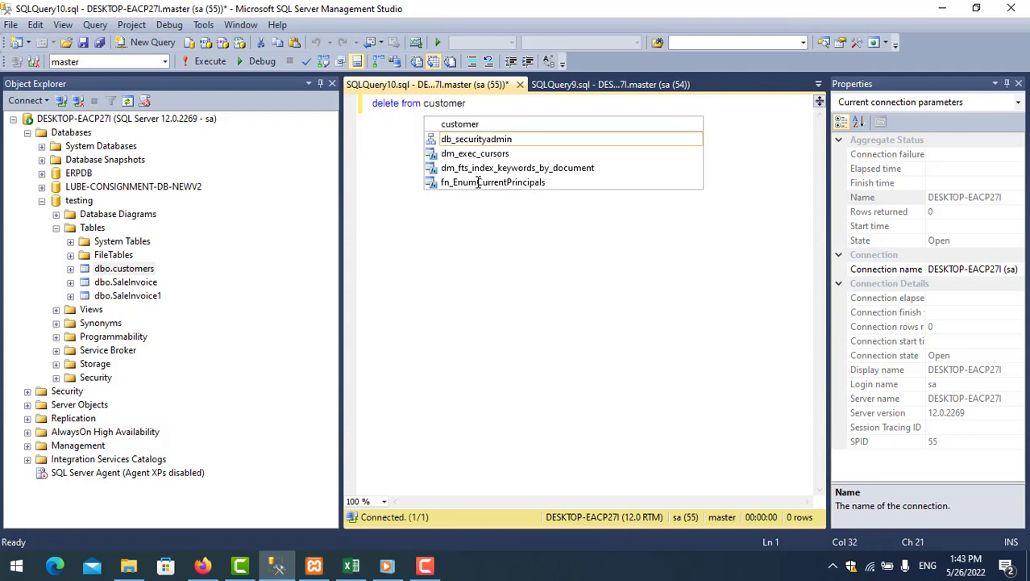
{"action": "type", "text": "s"}
{"action": "left_click", "coordinate": [378, 103]}
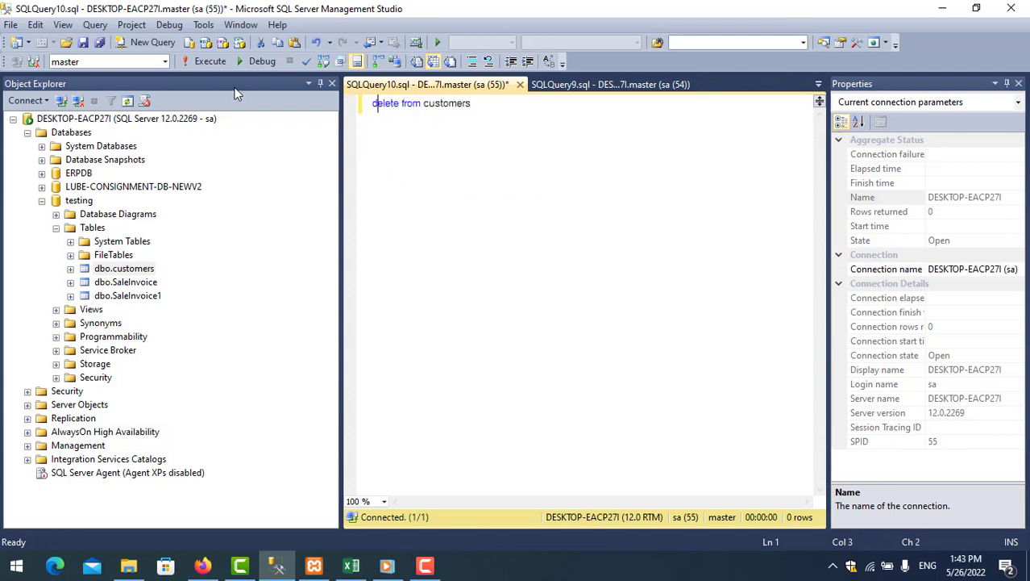
Set the query's database to testing and execute the delete statement.
{"action": "left_click", "coordinate": [164, 61]}
{"action": "left_click", "coordinate": [109, 162]}
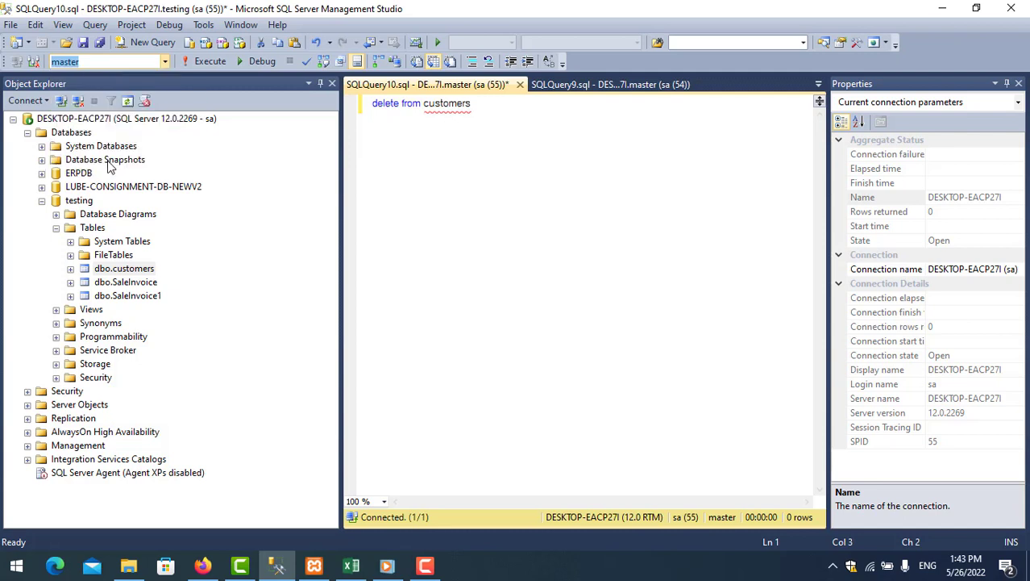
{"action": "left_click", "coordinate": [197, 63]}
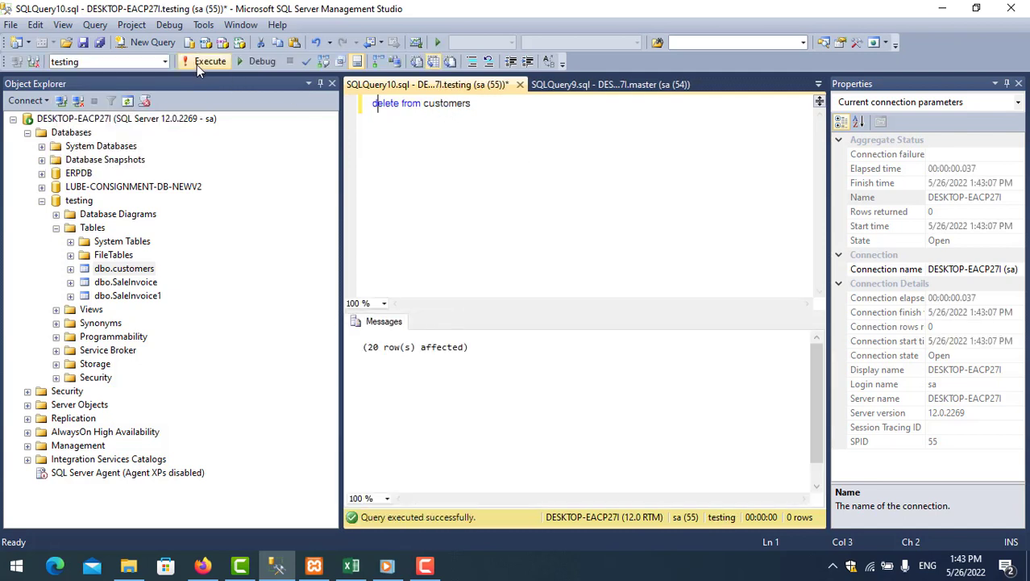
Clear the delete statement from the query and list the top 1000 rows of dbo.customers to check the table.
{"action": "left_click_drag", "start_coordinate": [473, 104], "coordinate": [246, 100]}
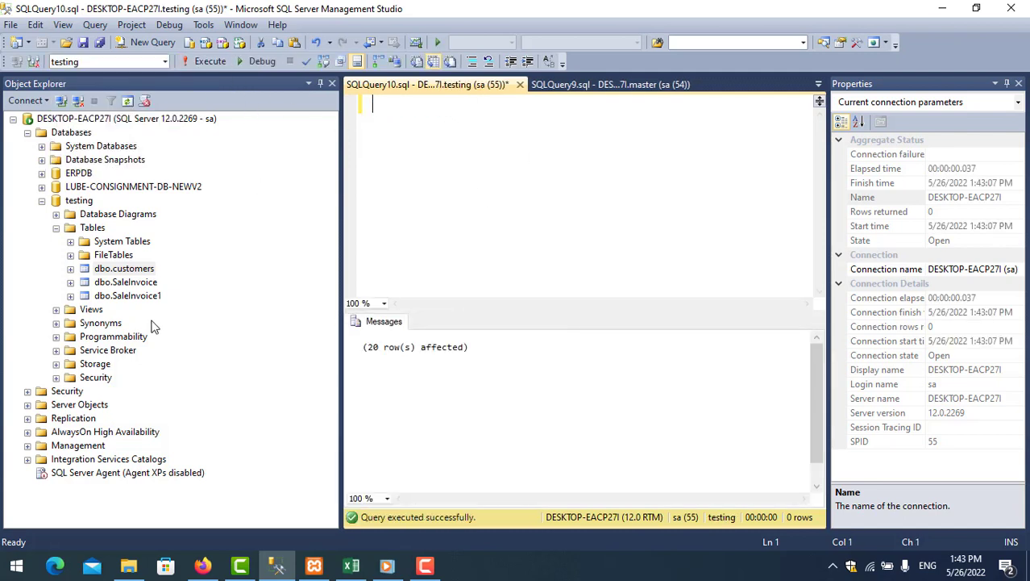
{"action": "right_click", "coordinate": [130, 269]}
{"action": "left_click", "coordinate": [178, 275]}
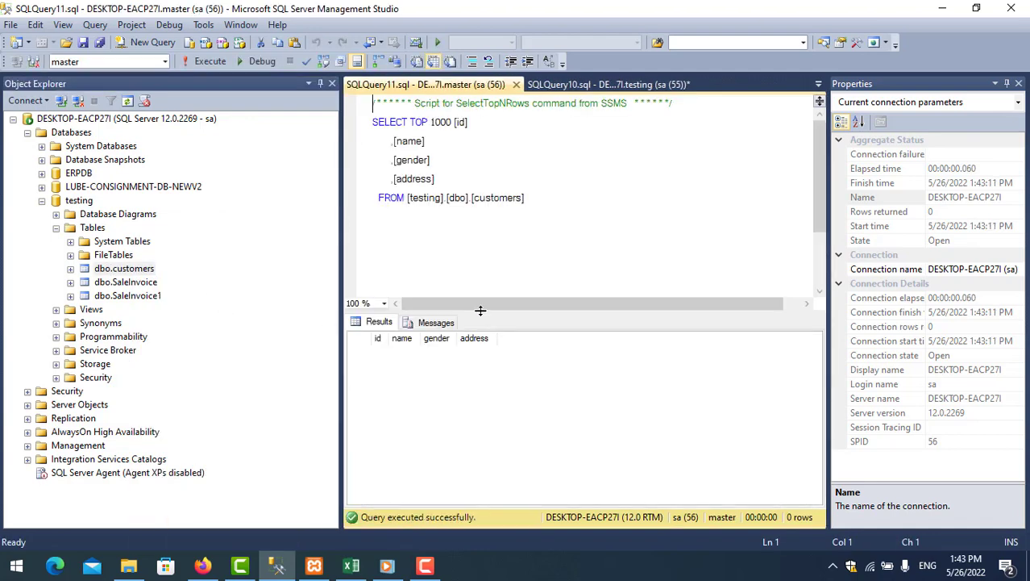
Close all open queries and the dbo.customers table design, discarding the unsaved query changes.
{"action": "left_click", "coordinate": [587, 85]}
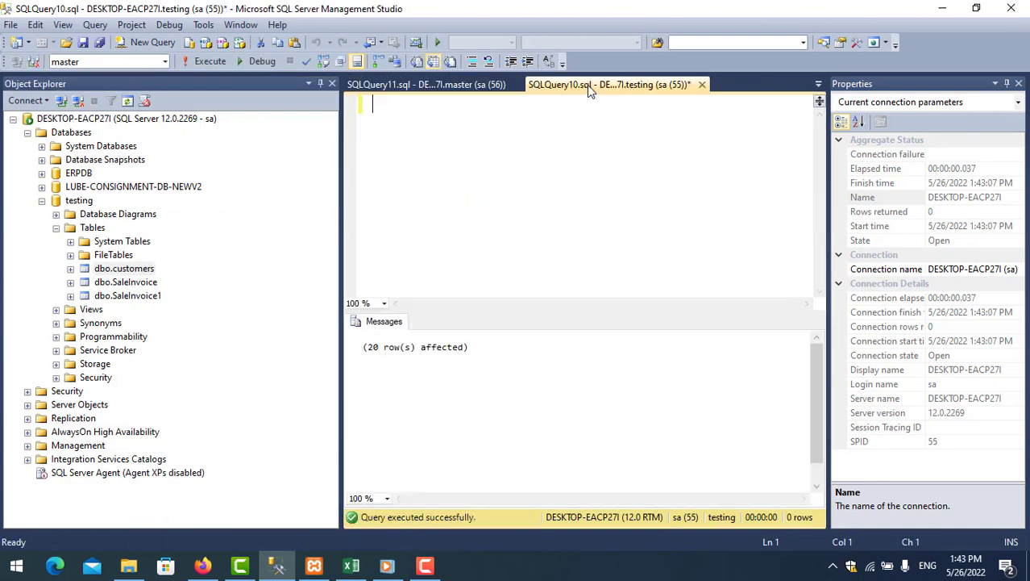
{"action": "left_click", "coordinate": [701, 84]}
{"action": "left_click", "coordinate": [591, 376]}
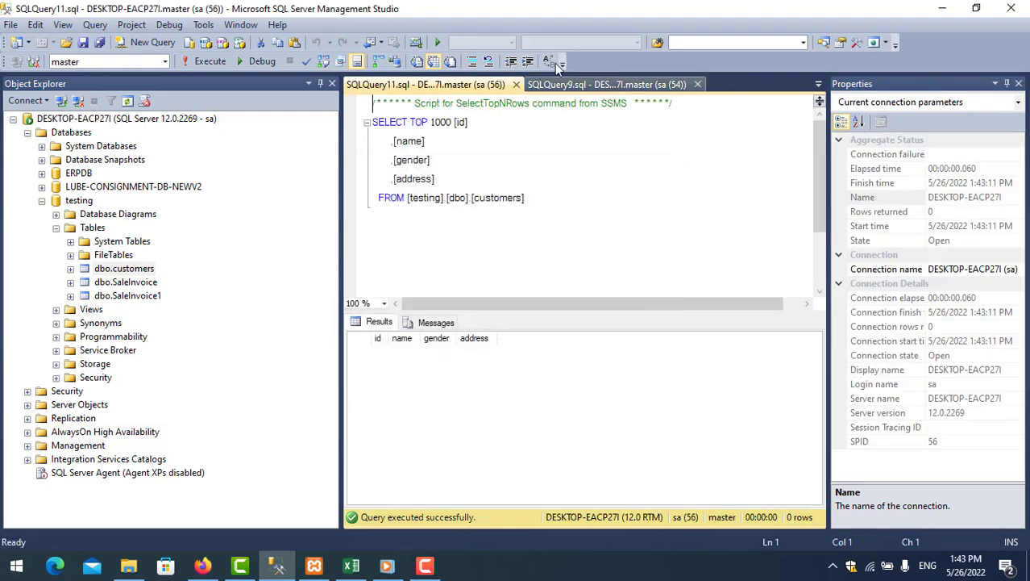
{"action": "left_click", "coordinate": [606, 85]}
{"action": "left_click", "coordinate": [697, 85]}
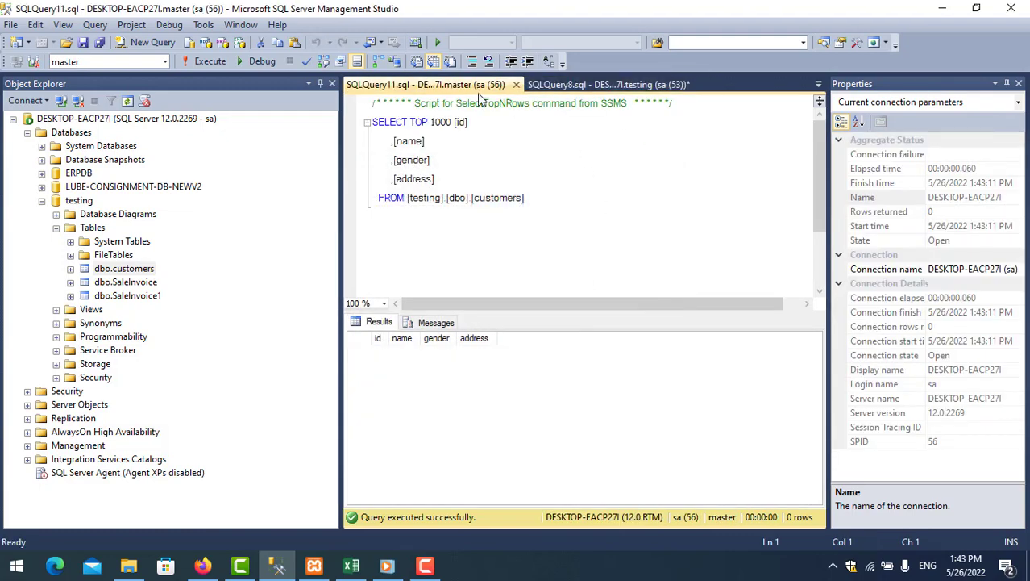
{"action": "left_click", "coordinate": [516, 85]}
{"action": "left_click", "coordinate": [520, 85]}
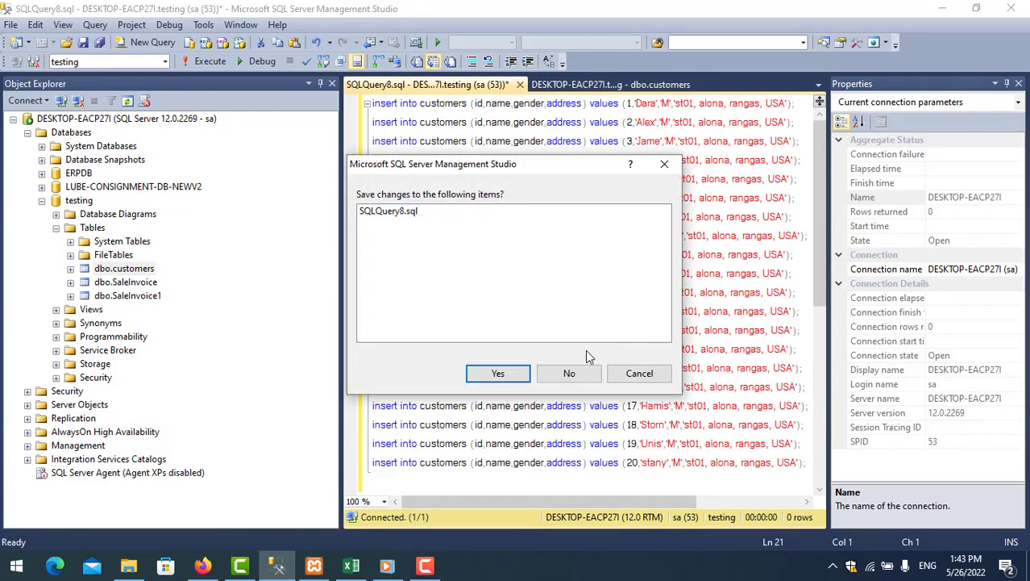
{"action": "left_click", "coordinate": [579, 372]}
{"action": "left_click", "coordinate": [520, 84]}
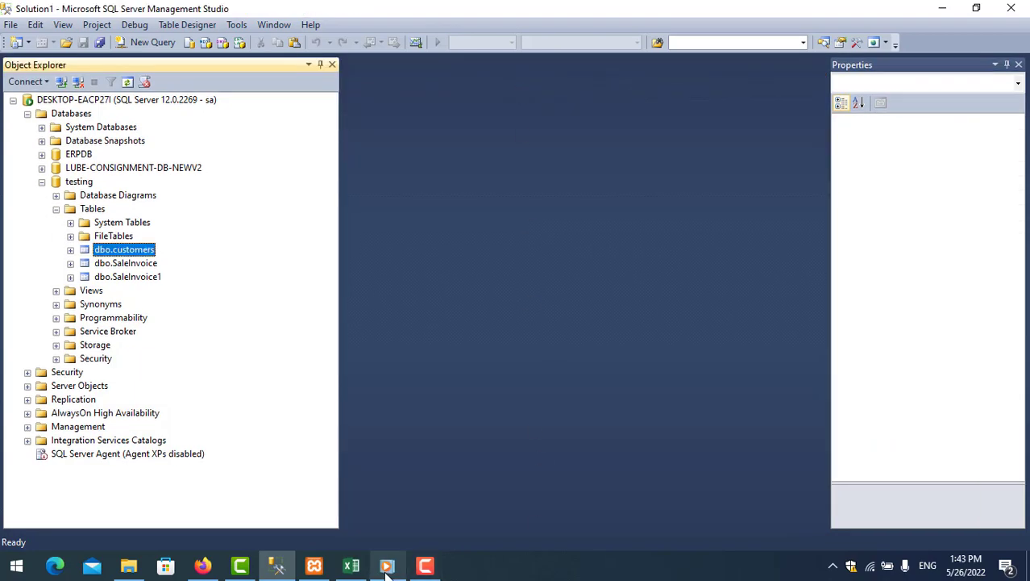
Switch to Excel and copy the selected insert statements in E3:E22 again.
{"action": "left_click", "coordinate": [352, 565]}
{"action": "right_click", "coordinate": [489, 244]}
{"action": "left_click", "coordinate": [504, 275]}
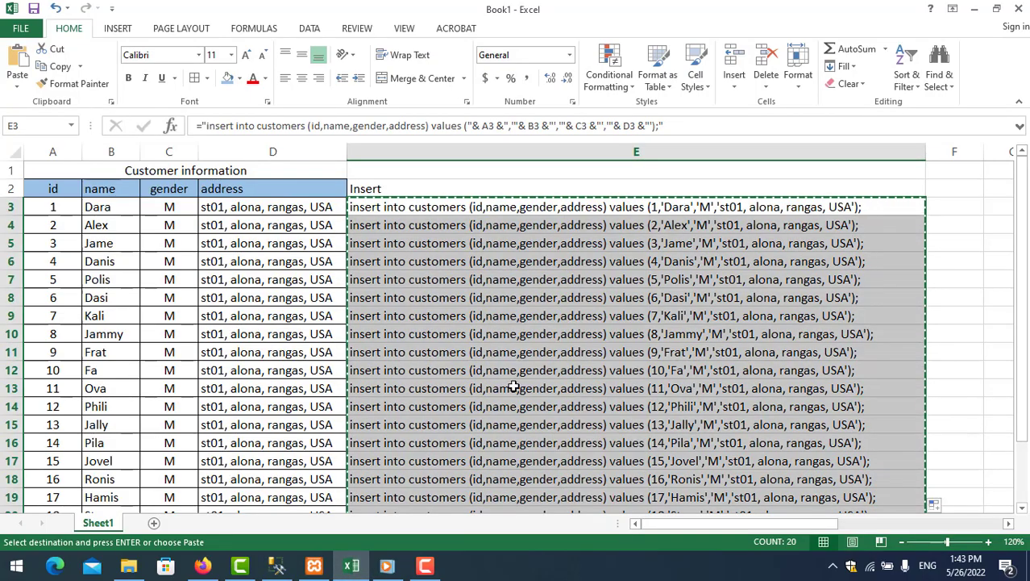
Switch to SQL Server Management Studio and paste the insert statements into a new query on the testing database.
{"action": "left_click", "coordinate": [277, 566]}
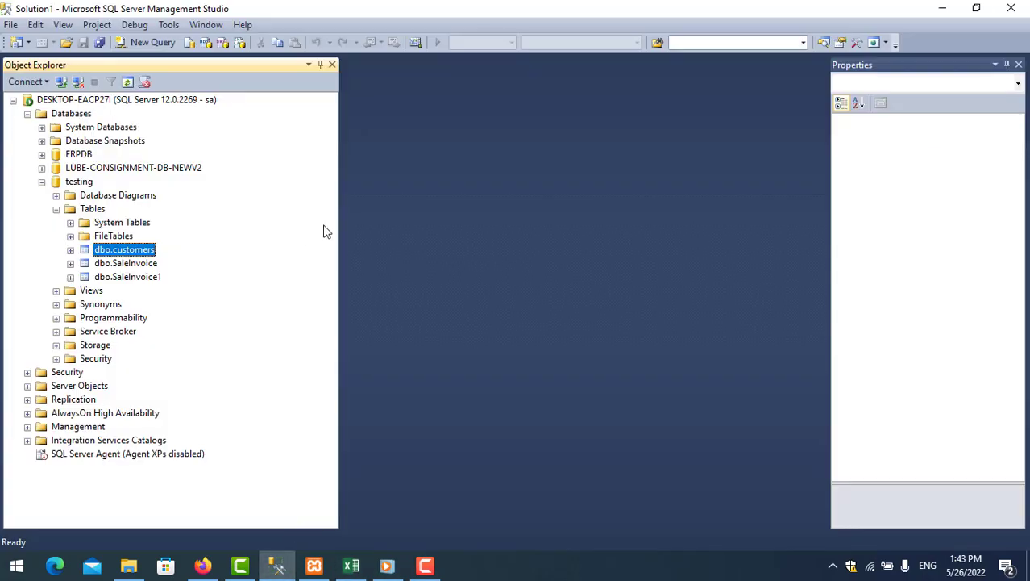
{"action": "left_click", "coordinate": [147, 42]}
{"action": "right_click", "coordinate": [440, 140]}
{"action": "left_click", "coordinate": [601, 178]}
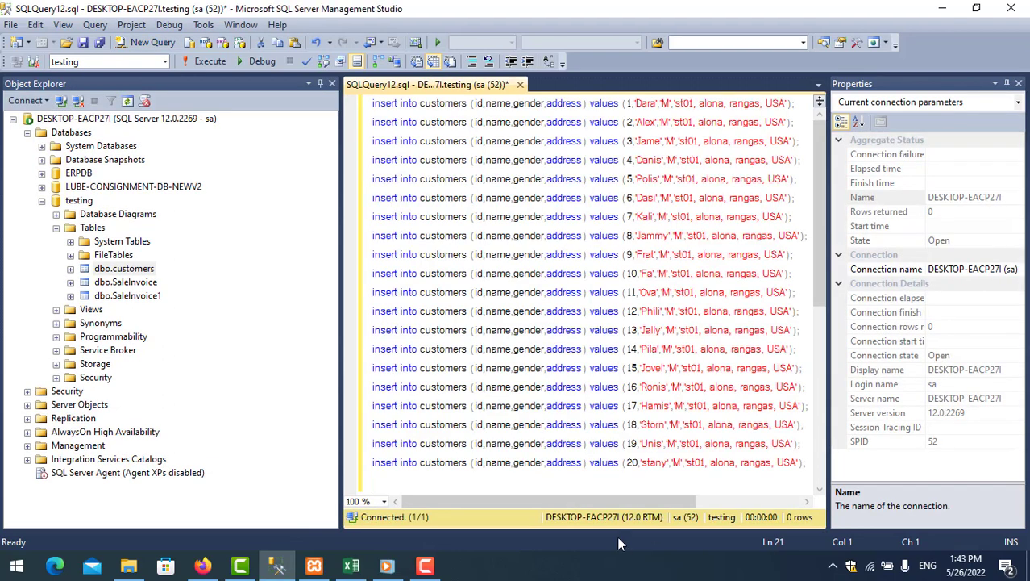
{"action": "mouse_move", "coordinate": [540, 500]}
{"action": "left_mouse_down"}
{"action": "mouse_move", "coordinate": [560, 501]}
{"action": "mouse_move", "coordinate": [540, 501]}
{"action": "left_mouse_up"}
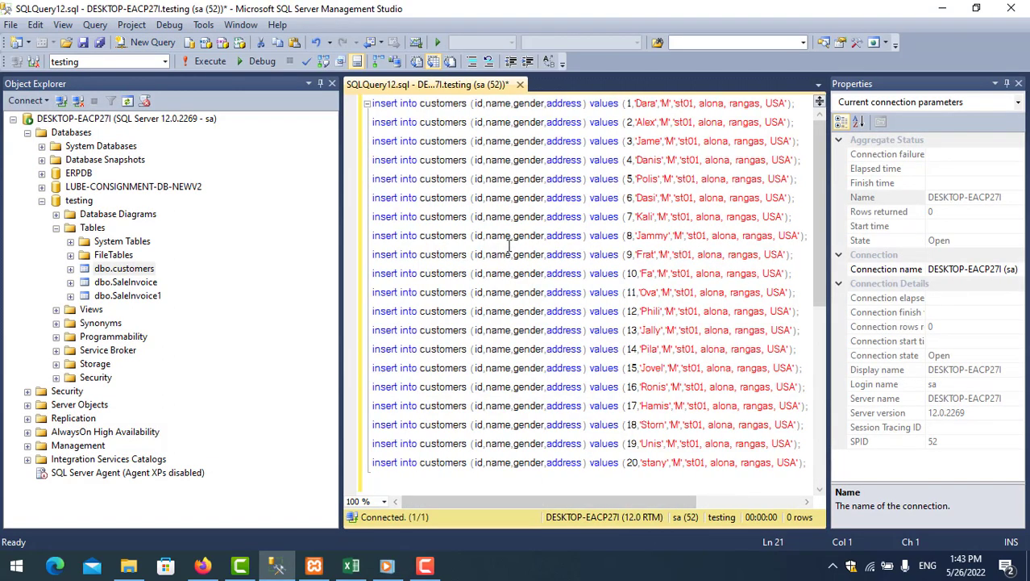
Execute the insert statements and list the top 1000 rows of dbo.customers to check the inserted data.
{"action": "left_click", "coordinate": [211, 65]}
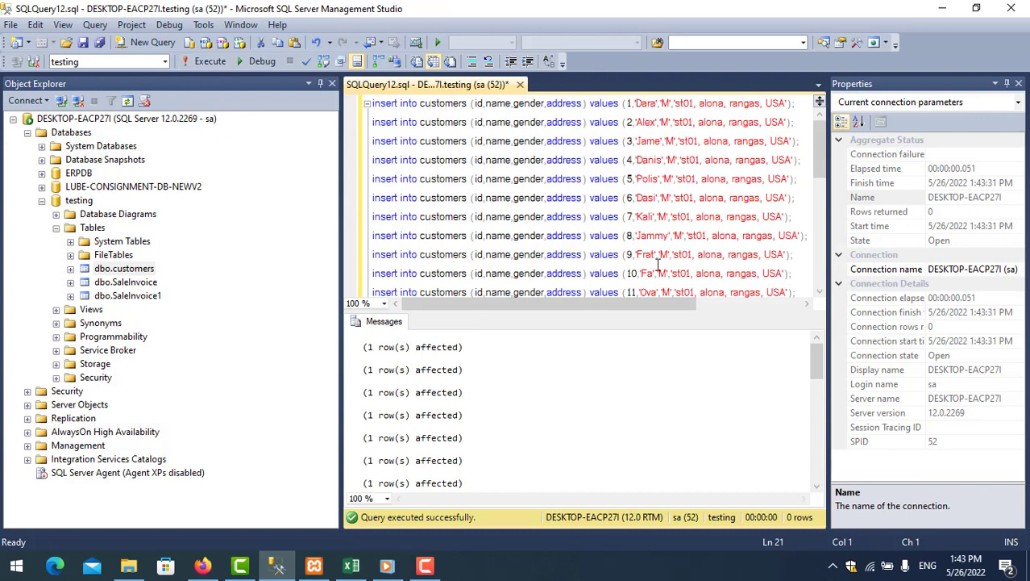
{"action": "right_click", "coordinate": [138, 272]}
{"action": "left_click", "coordinate": [202, 273]}
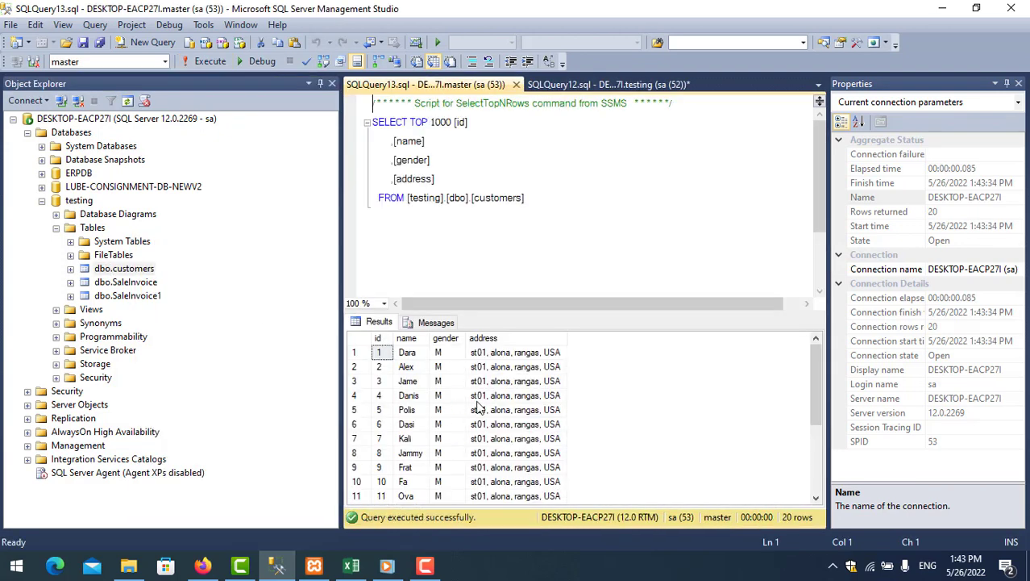
Switch to phpMyAdmin in Firefox, replace the default SQL query on inventory.customers with the copied insert statements, and run them.
{"action": "left_click", "coordinate": [203, 565]}
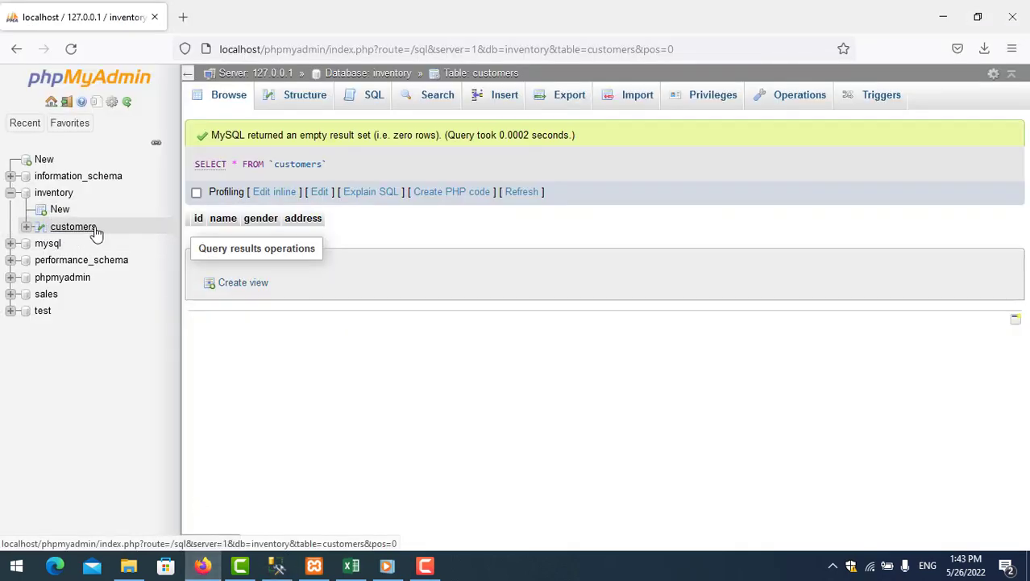
{"action": "left_click", "coordinate": [379, 102]}
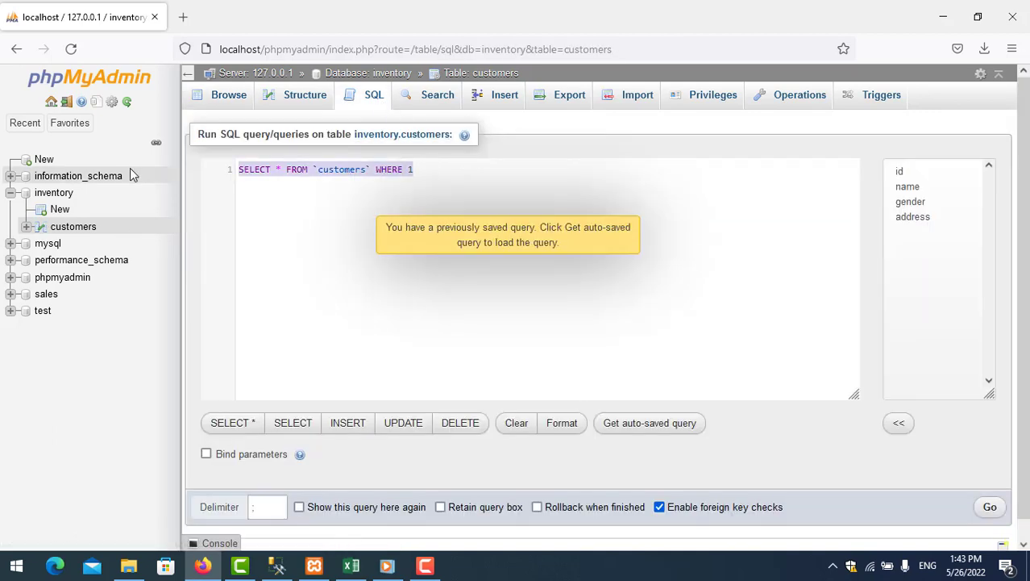
{"action": "type", "text": "v"}
{"action": "key", "text": "BackSpace"}
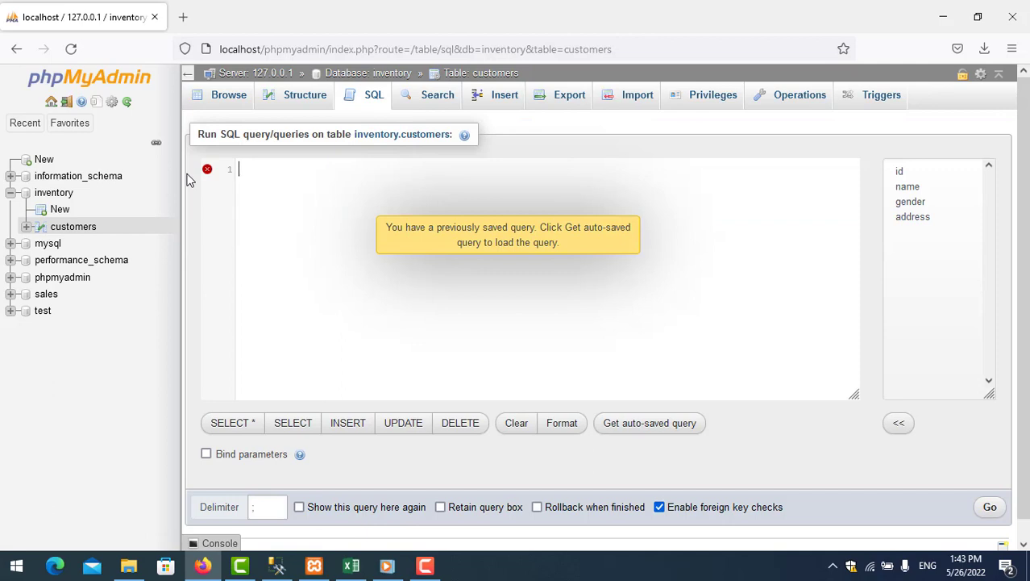
{"action": "key", "text": "ctrl+v"}
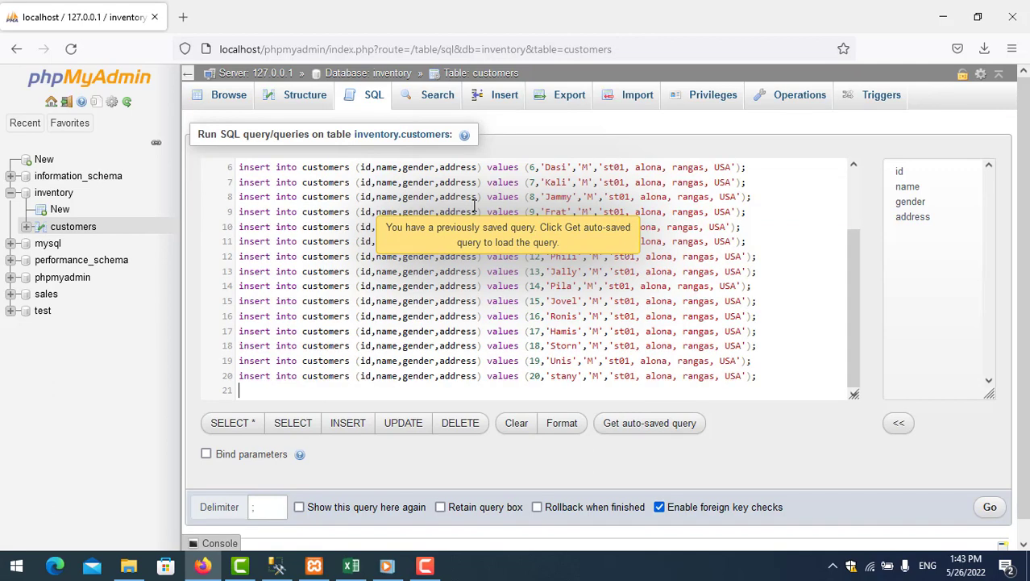
{"action": "left_click", "coordinate": [990, 508]}
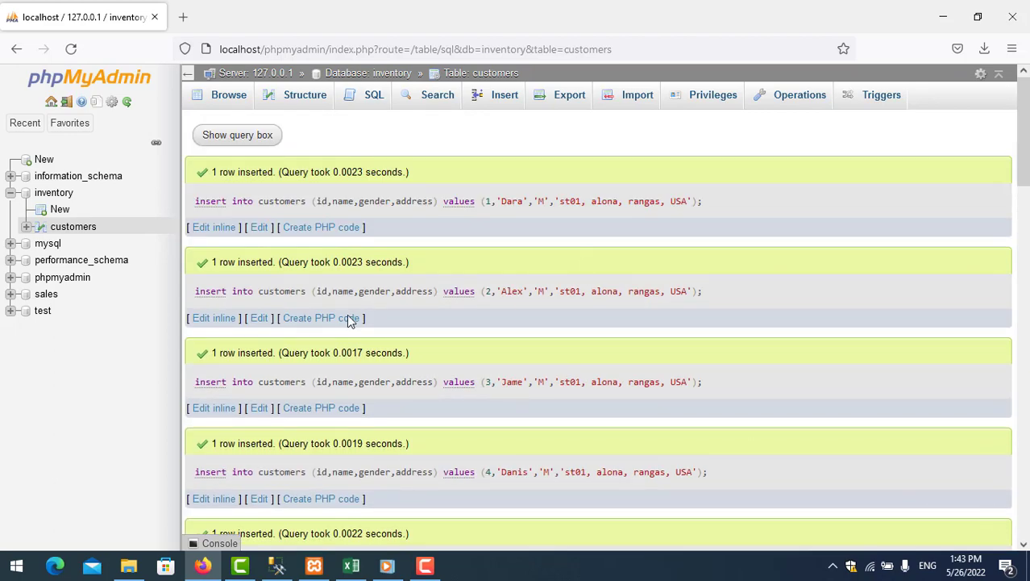
Browse the customers table in the inventory database and check the inserted rows through the last record.
{"action": "right_click", "coordinate": [71, 232]}
{"action": "left_click", "coordinate": [51, 234]}
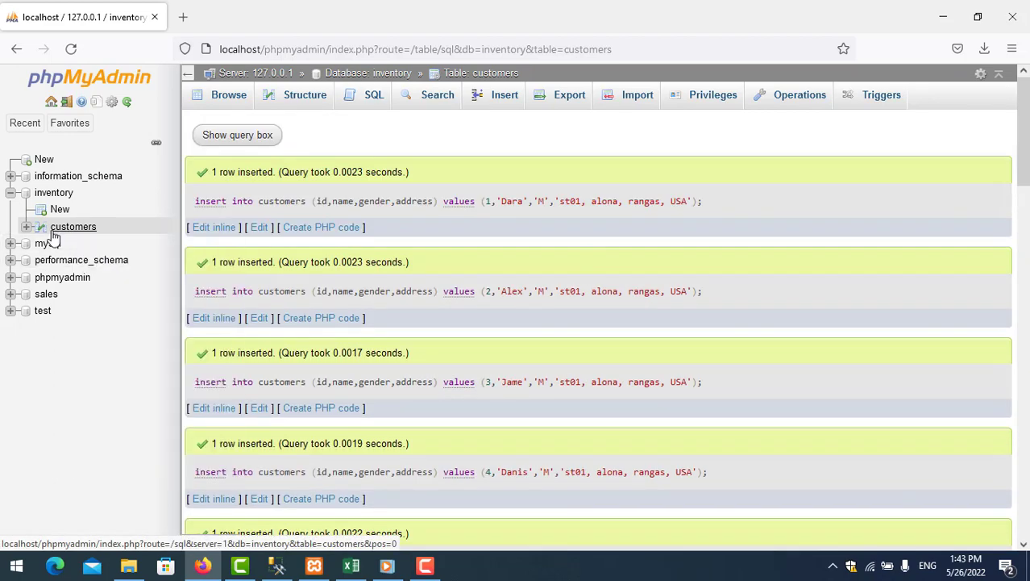
{"action": "scroll", "coordinate": [395, 387], "scroll_direction": "down", "scroll_amount": 3}
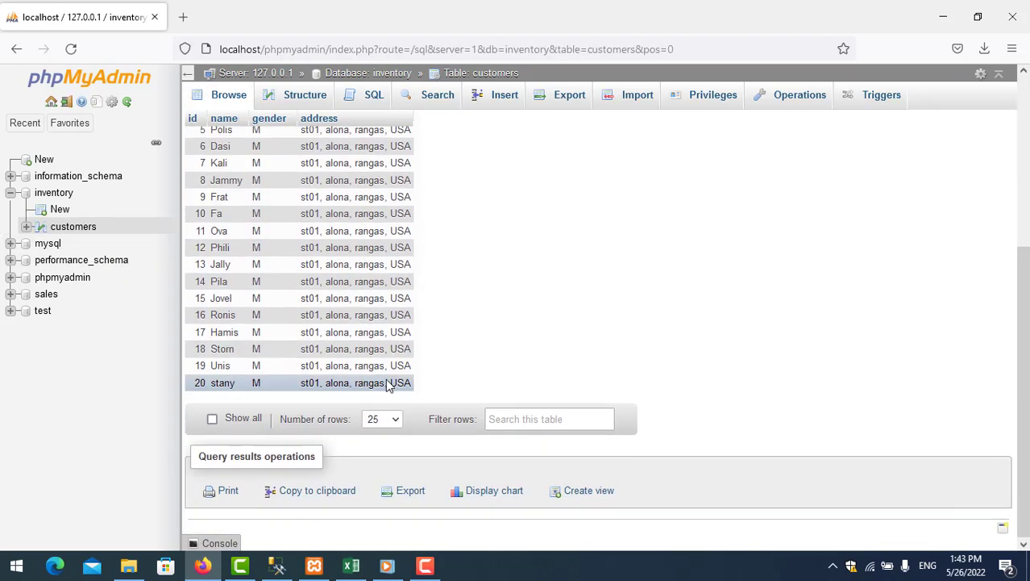
Switch to the Excel workbook and review the id, name and gender columns of the customer list.
{"action": "left_click", "coordinate": [351, 567]}
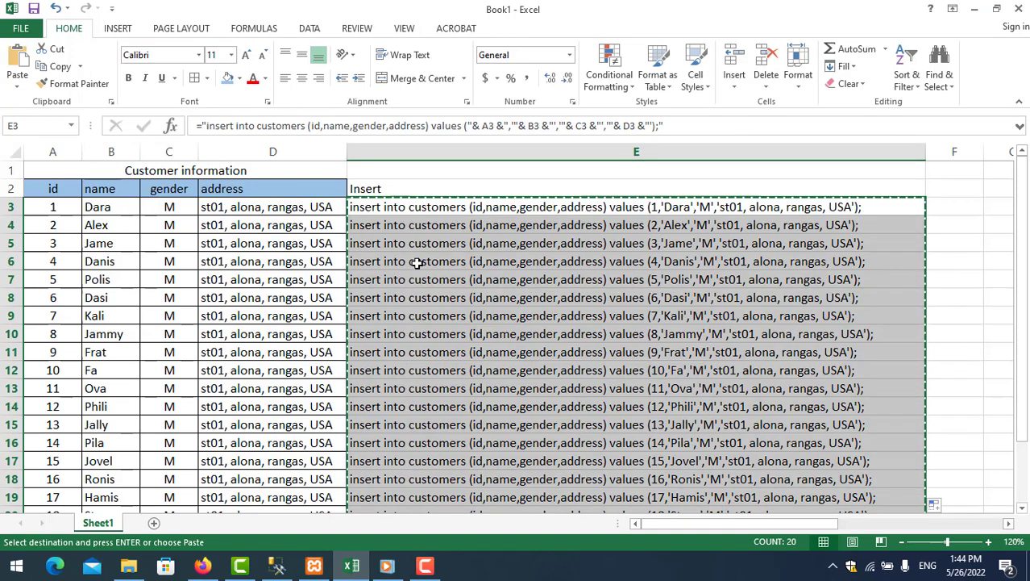
{"action": "left_click", "coordinate": [104, 208]}
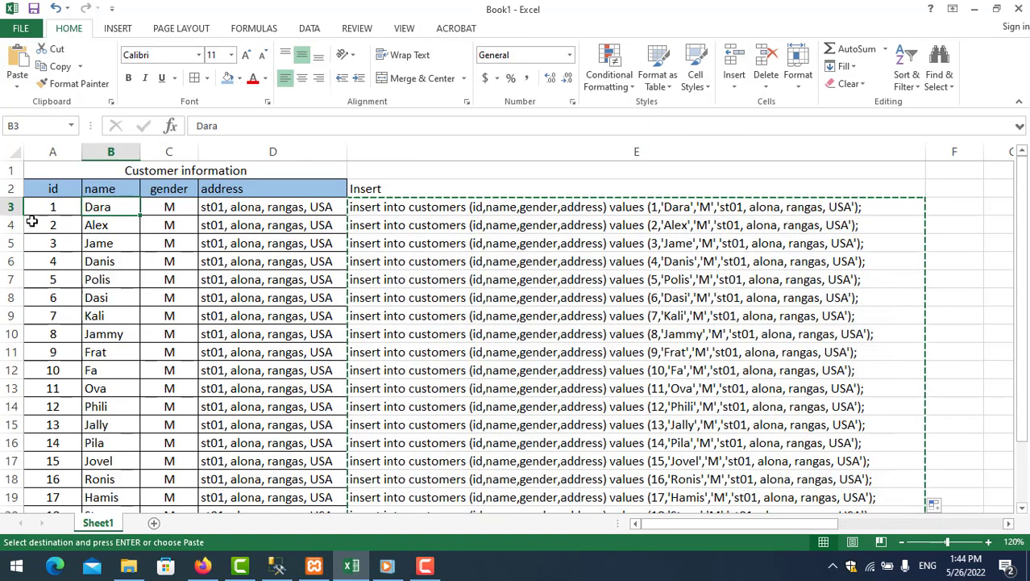
{"action": "left_click_drag", "start_coordinate": [50, 207], "coordinate": [58, 421]}
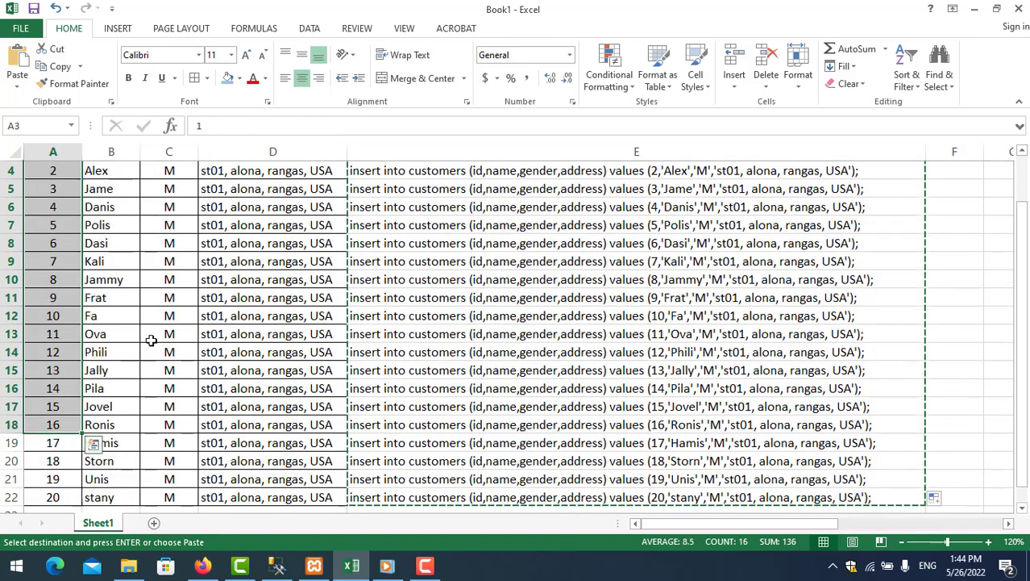
{"action": "scroll", "coordinate": [149, 300], "scroll_direction": "up", "scroll_amount": 1}
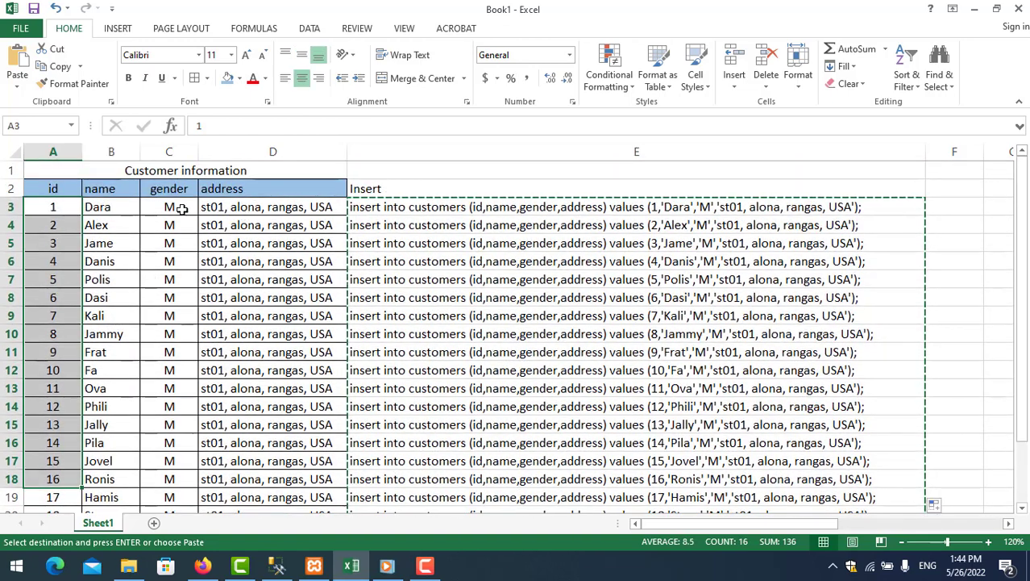
{"action": "left_click", "coordinate": [175, 206]}
{"action": "left_click_drag", "start_coordinate": [175, 206], "coordinate": [172, 276]}
{"action": "left_click_drag", "start_coordinate": [88, 208], "coordinate": [92, 226]}
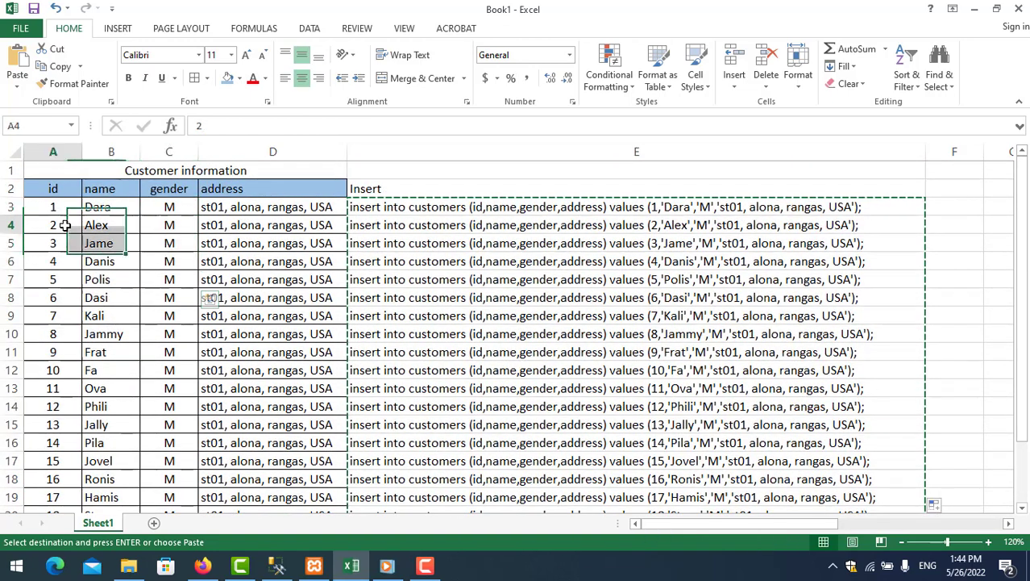
{"action": "left_click", "coordinate": [53, 219]}
{"action": "left_click", "coordinate": [54, 207]}
{"action": "scroll", "coordinate": [69, 230], "scroll_direction": "down", "scroll_amount": 1}
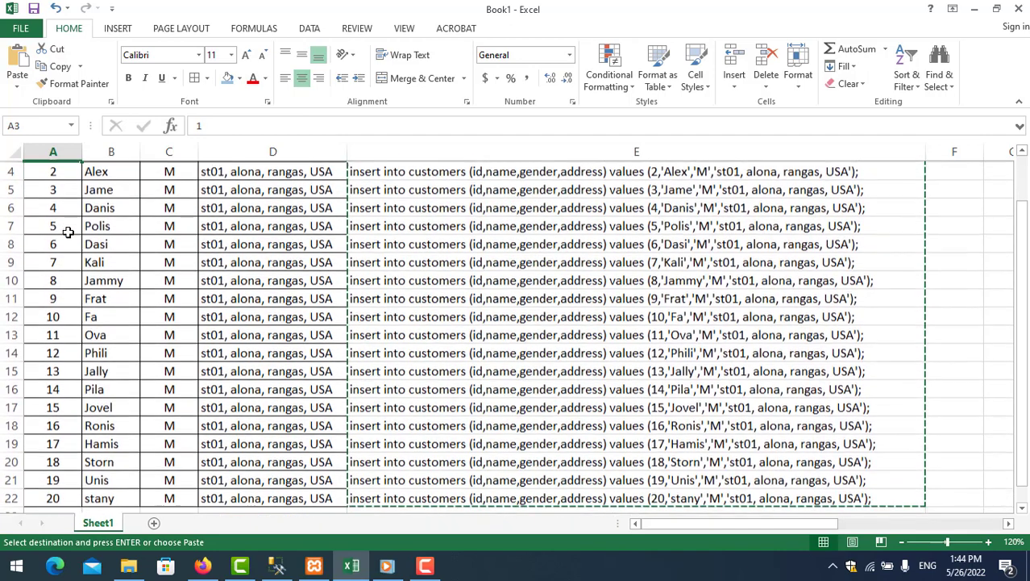
{"action": "scroll", "coordinate": [69, 230], "scroll_direction": "up", "scroll_amount": 1}
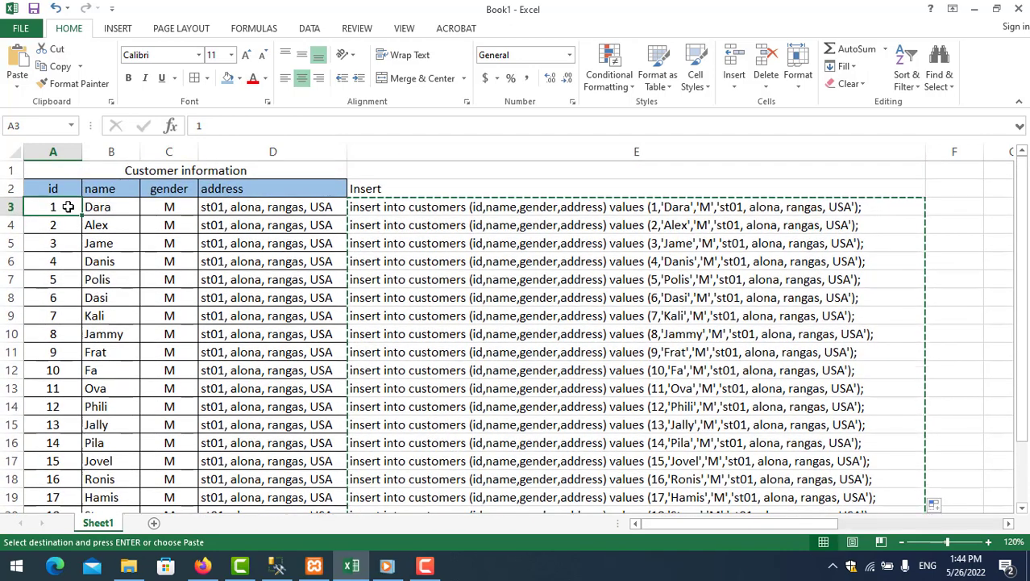
{"action": "left_click_drag", "start_coordinate": [69, 207], "coordinate": [55, 494]}
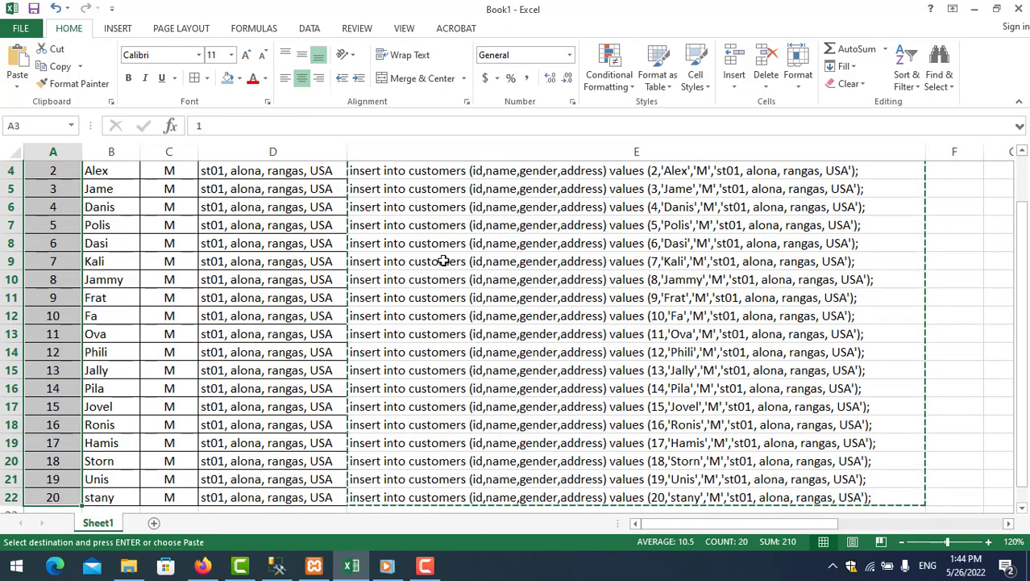
{"action": "scroll", "coordinate": [163, 223], "scroll_direction": "up", "scroll_amount": 1}
Delete column E, which holds the generated insert statements, from the customer sheet.
{"action": "left_click", "coordinate": [375, 207]}
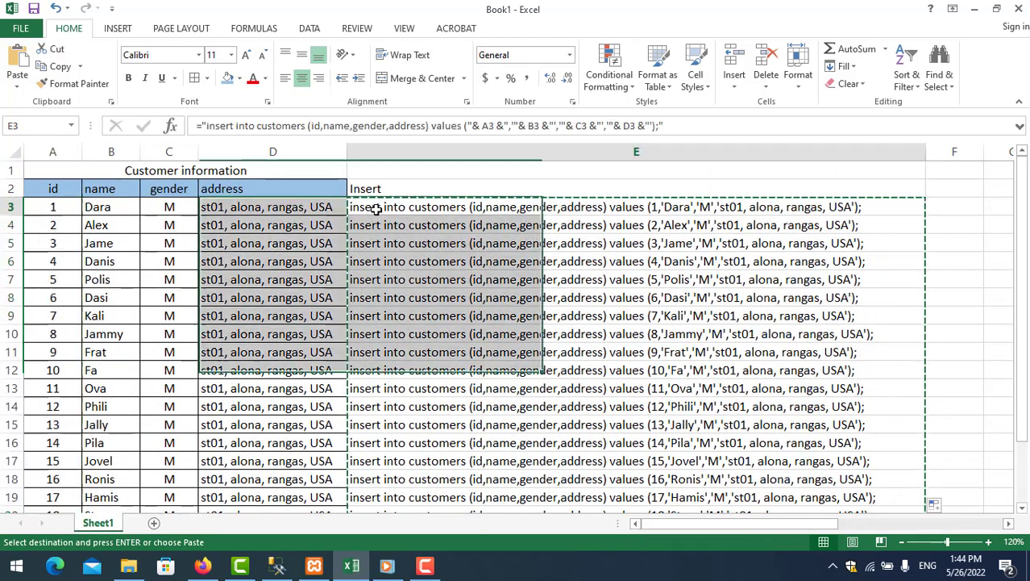
{"action": "left_click", "coordinate": [387, 185]}
{"action": "double_click", "coordinate": [387, 186]}
{"action": "left_click", "coordinate": [379, 208]}
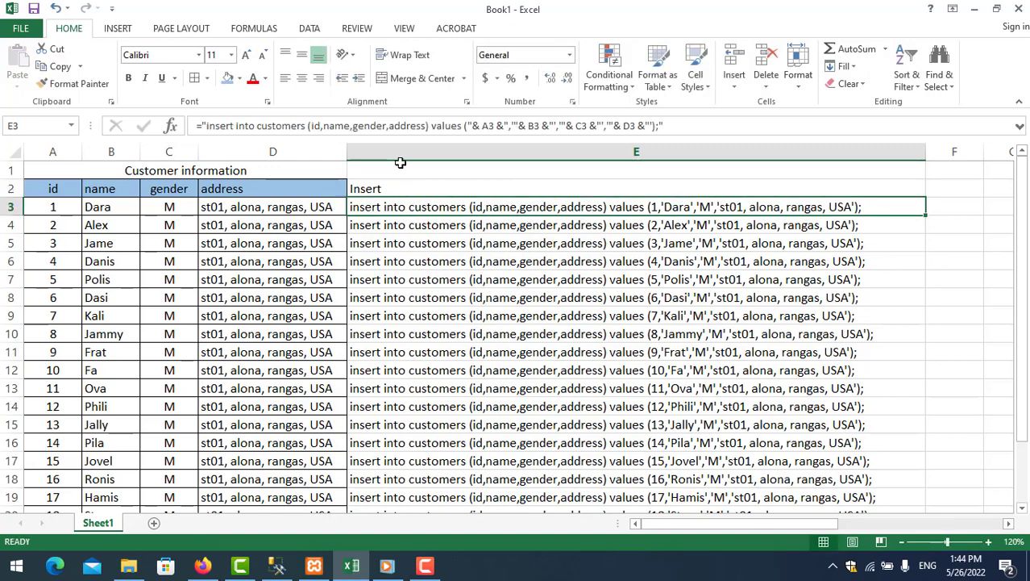
{"action": "left_click", "coordinate": [397, 151]}
{"action": "right_click", "coordinate": [397, 151]}
{"action": "left_click", "coordinate": [420, 278]}
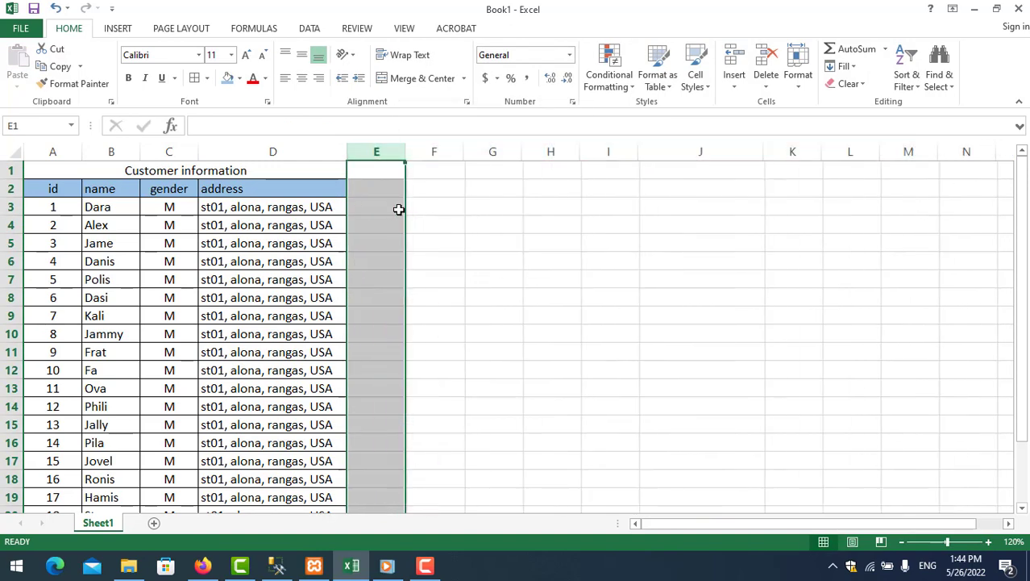
Start a formula in cell E3 with an empty pair of double quotes, ready for the statement text.
{"action": "left_click", "coordinate": [378, 208]}
{"action": "double_click", "coordinate": [378, 208]}
{"action": "type", "text": "="}
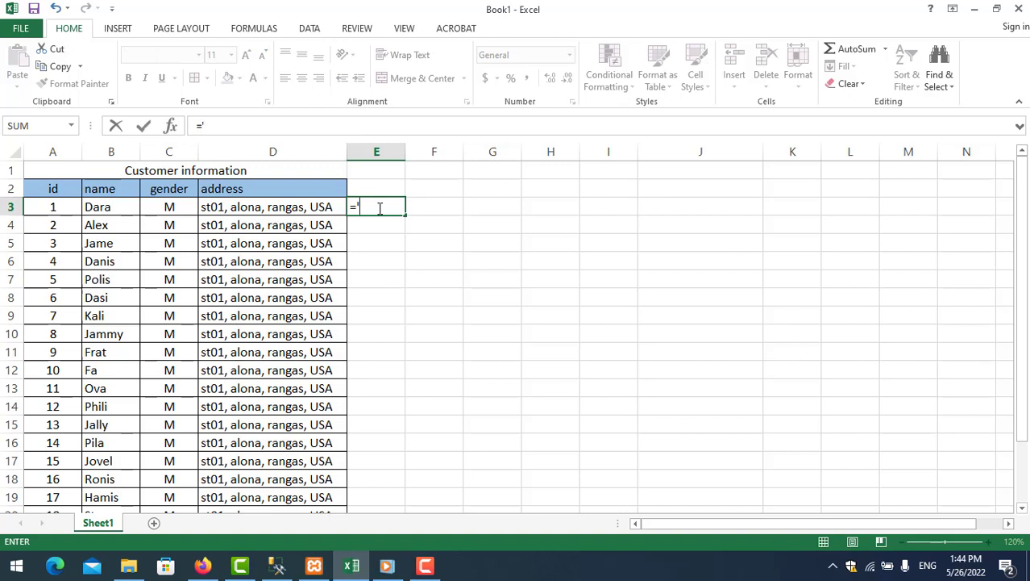
{"action": "type", "text": "\"\"&\" \""}
{"action": "key", "text": "BackSpace"}
{"action": "key", "text": "BackSpace"}
{"action": "key", "text": "BackSpace"}
{"action": "key", "text": "BackSpace"}
{"action": "key", "text": "Left"}
{"action": "double_click", "coordinate": [360, 205]}
Fill the quoted text of the E3 formula with update customers set address and enter it.
{"action": "type", "text": "update"}
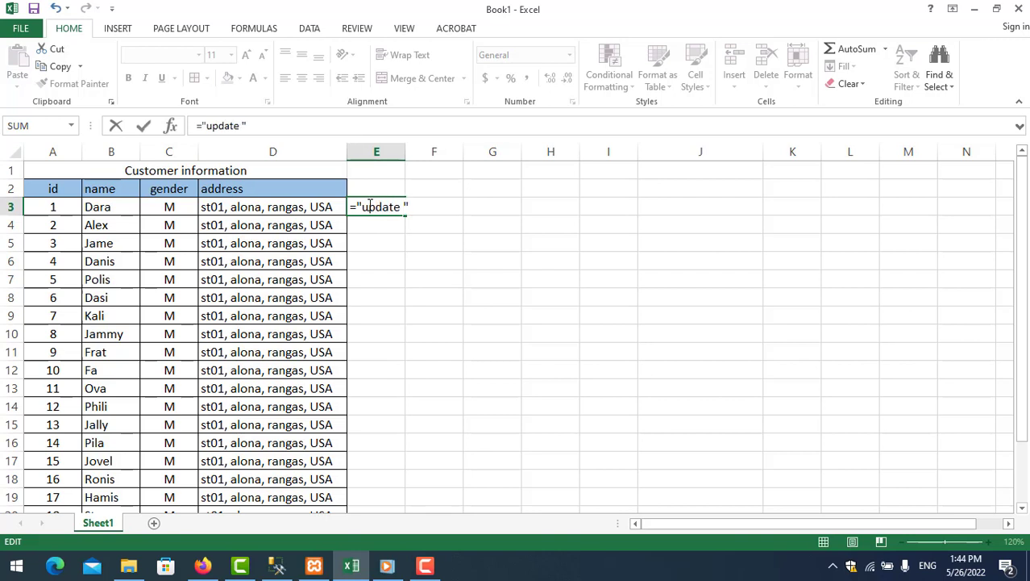
{"action": "type", "text": " custome"}
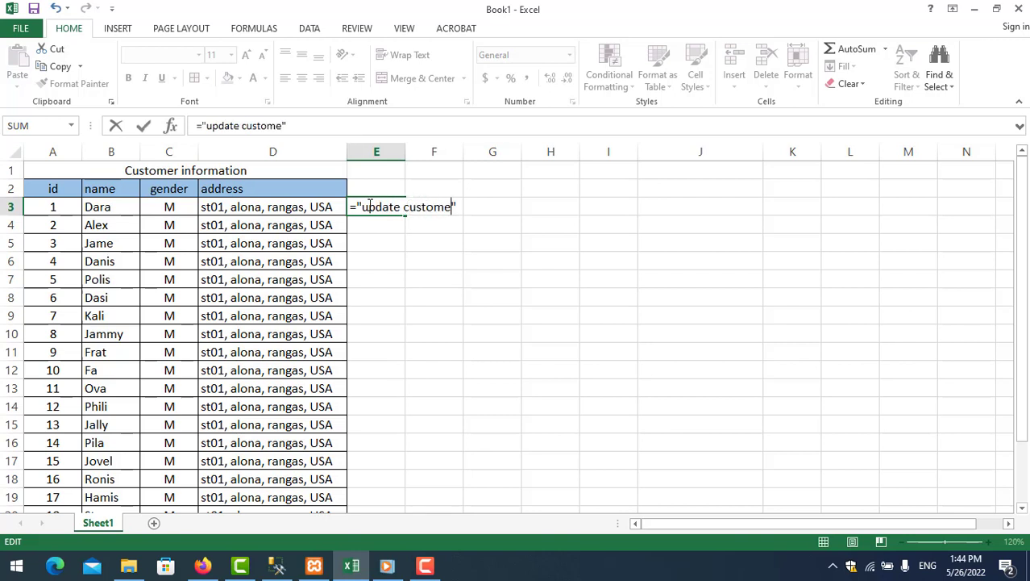
{"action": "type", "text": "rs set"}
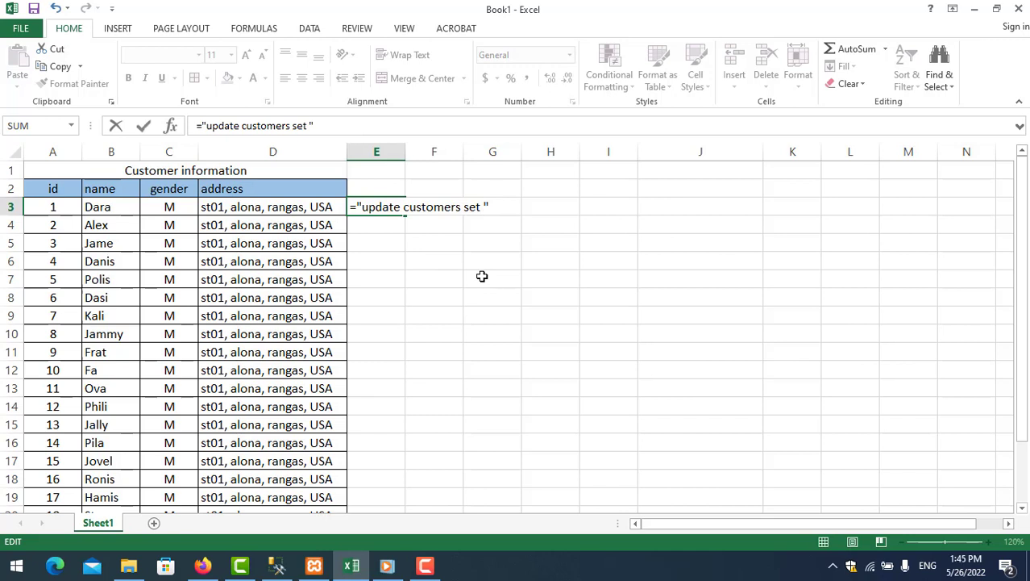
{"action": "type", "text": "d"}
{"action": "type", "text": "ddre"}
{"action": "key", "text": "BackSpace"}
{"action": "key", "text": "BackSpace"}
{"action": "type", "text": "ress"}
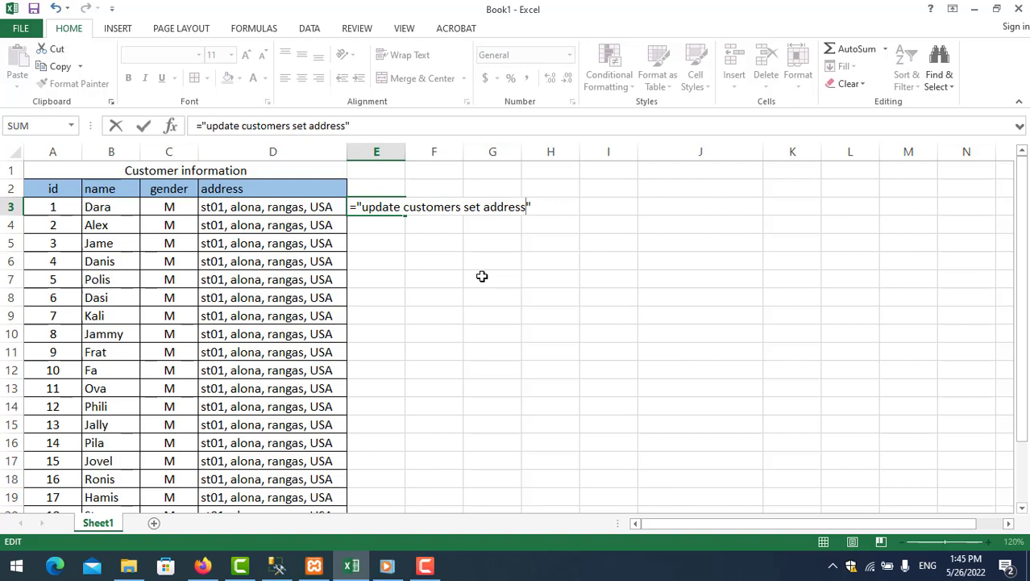
{"action": "key", "text": "Return"}
Insert a new column before the update formula's column and head it New Address in E2.
{"action": "left_click", "coordinate": [381, 150]}
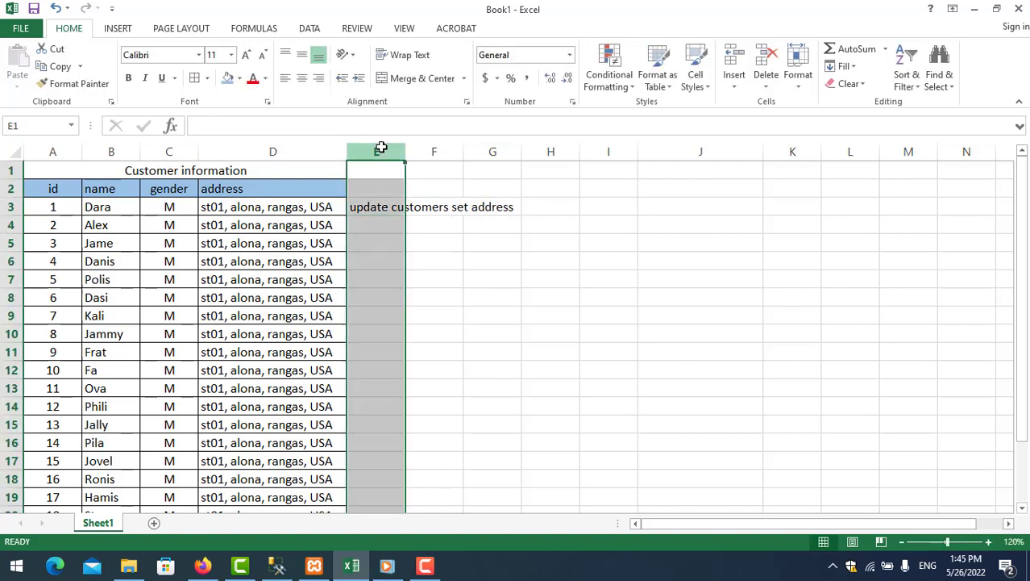
{"action": "right_click", "coordinate": [383, 150]}
{"action": "left_click", "coordinate": [431, 257]}
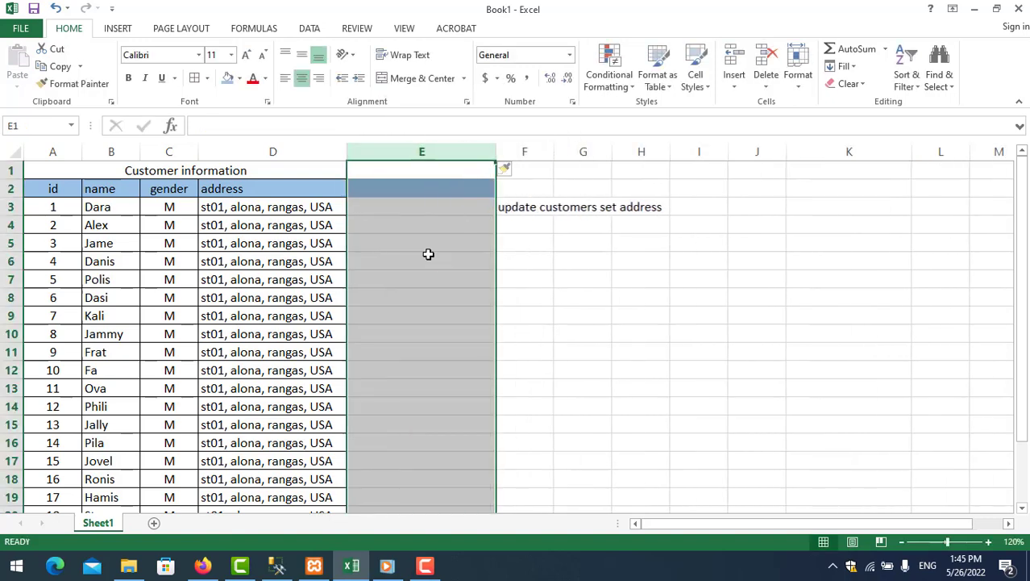
{"action": "left_click_drag", "start_coordinate": [383, 185], "coordinate": [387, 224]}
{"action": "left_click", "coordinate": [383, 185]}
{"action": "type", "text": "New"}
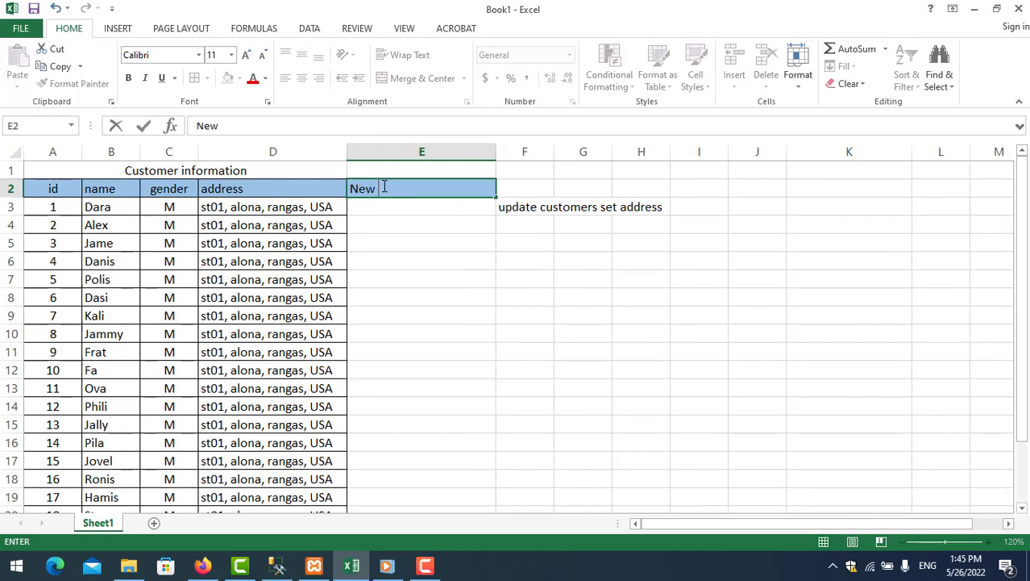
{"action": "type", "text": " Address"}
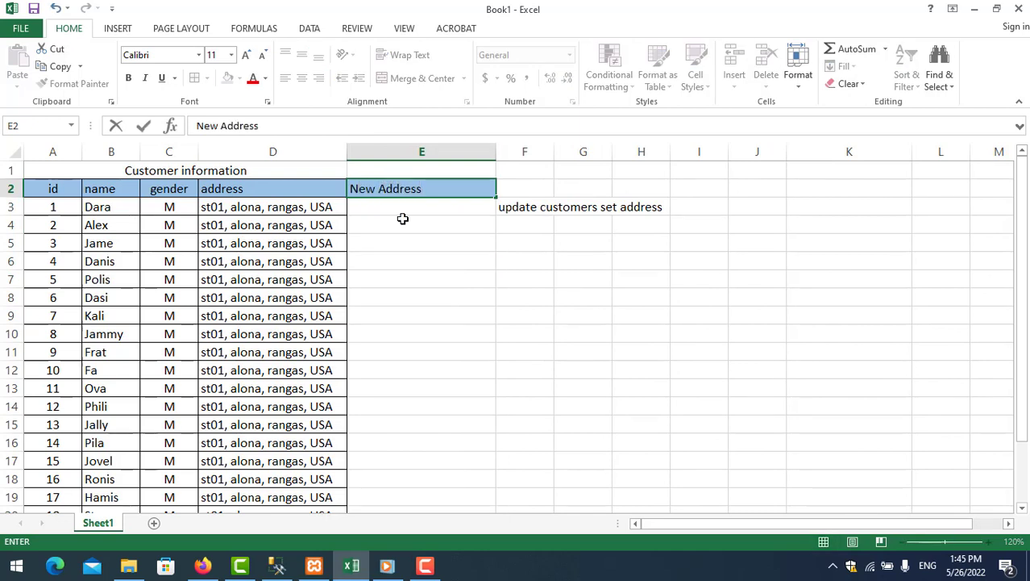
{"action": "key", "text": "Return"}
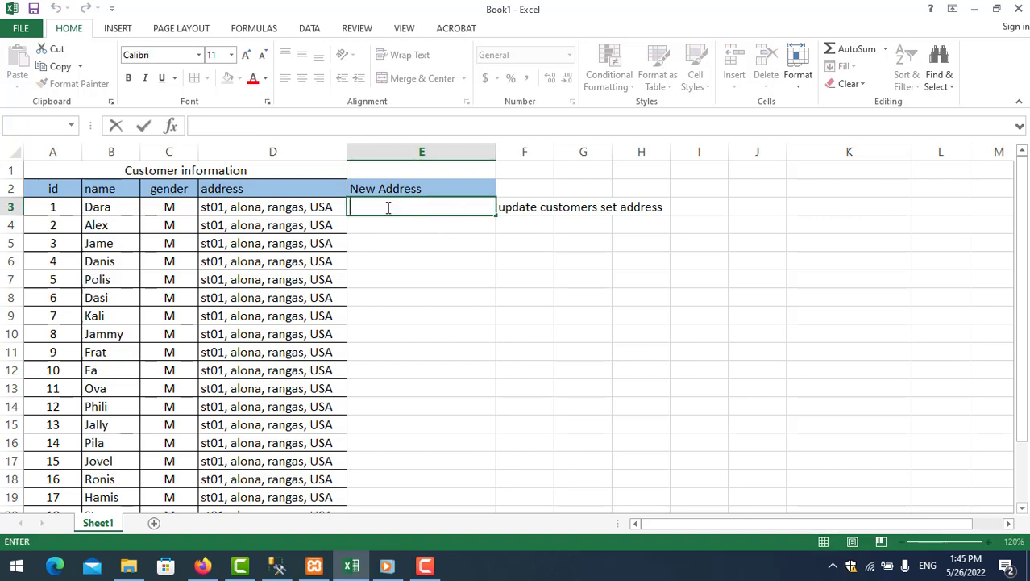
Enter Adress1 in E3, copy its text to E4 and change the copy to Adress2.
{"action": "type", "text": "Adress1"}
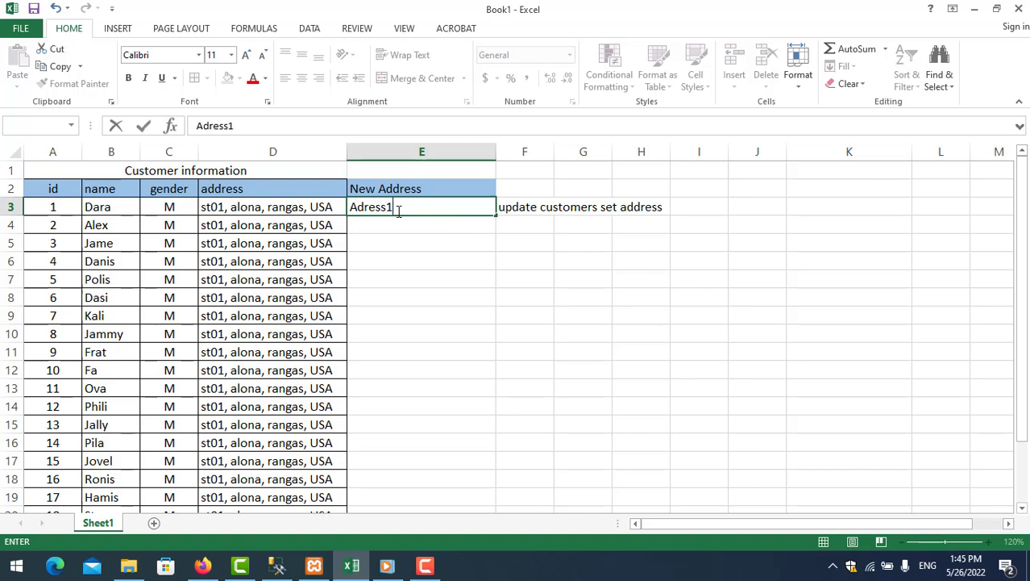
{"action": "double_click", "coordinate": [390, 207]}
{"action": "key", "text": "ctrl+c"}
{"action": "left_click", "coordinate": [379, 223]}
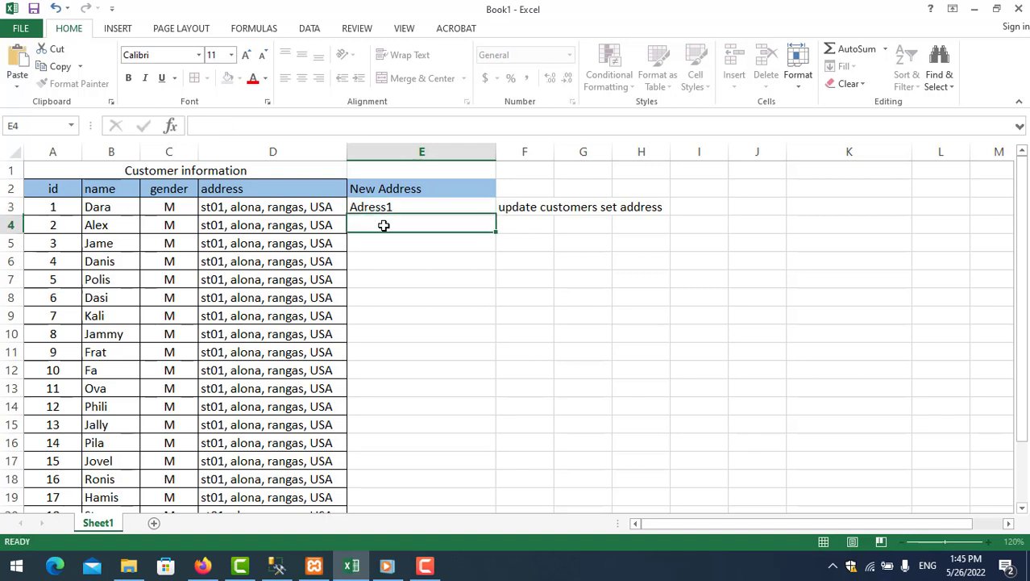
{"action": "key", "text": "ctrl+v"}
{"action": "key", "text": "BackSpace"}
{"action": "type", "text": "2"}
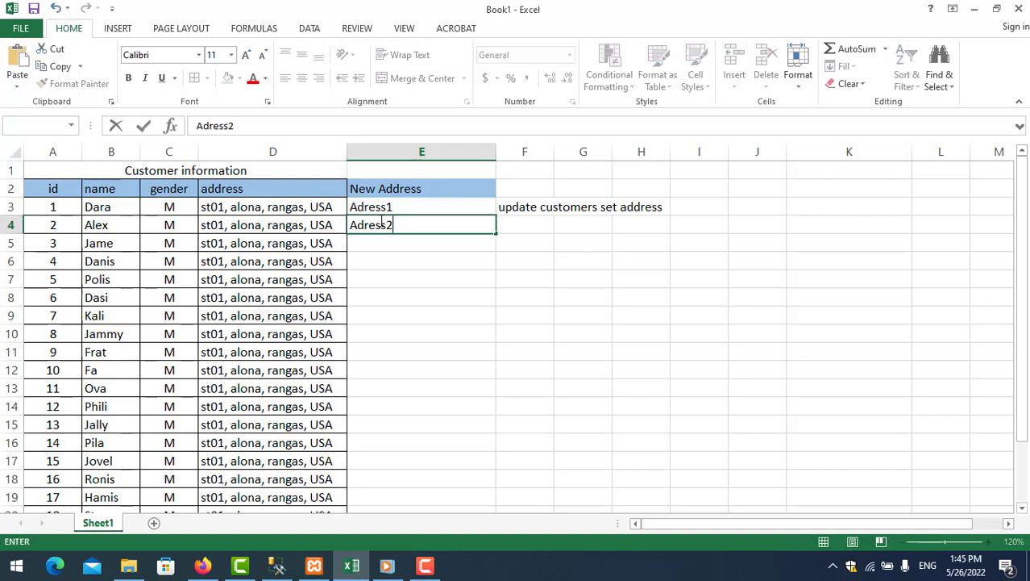
{"action": "left_click", "coordinate": [413, 279]}
Extend the Adress1, Adress2 series down the New Address column to the last customer in row 22.
{"action": "left_click_drag", "start_coordinate": [418, 212], "coordinate": [425, 233]}
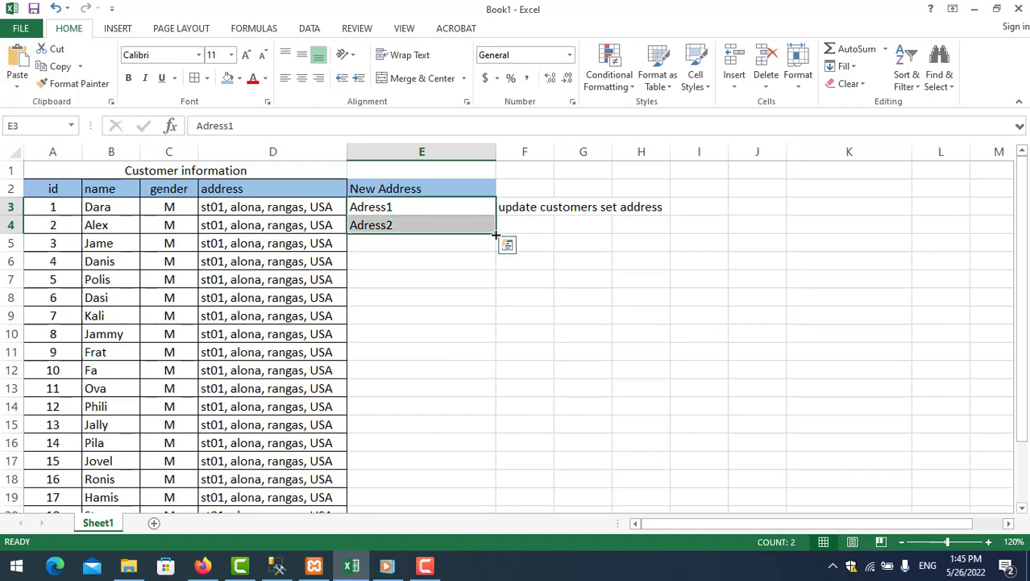
{"action": "left_click_drag", "start_coordinate": [495, 234], "coordinate": [497, 485]}
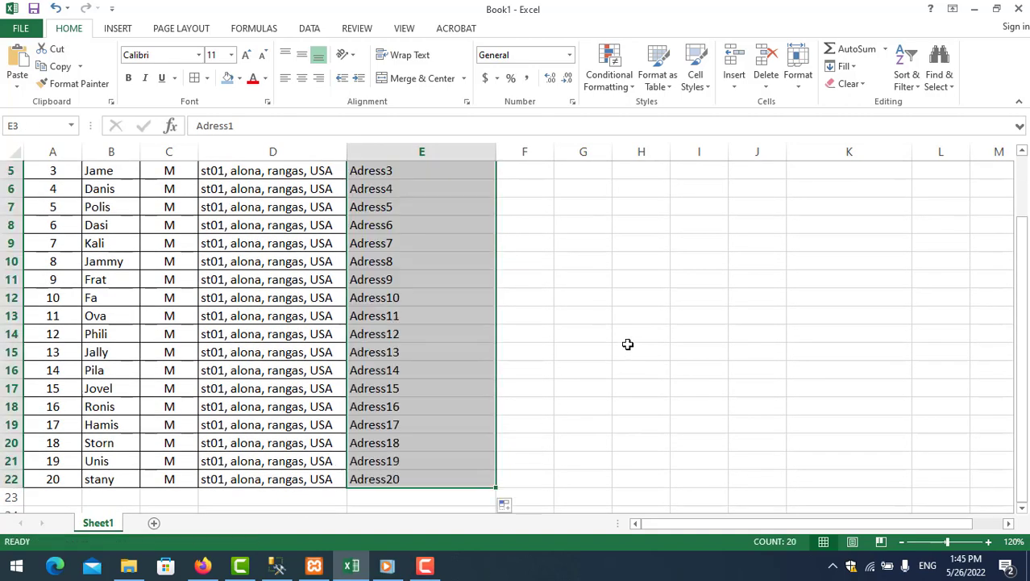
{"action": "scroll", "coordinate": [627, 344], "scroll_direction": "up", "scroll_amount": 2}
{"action": "left_click", "coordinate": [416, 282]}
{"action": "left_click", "coordinate": [403, 205]}
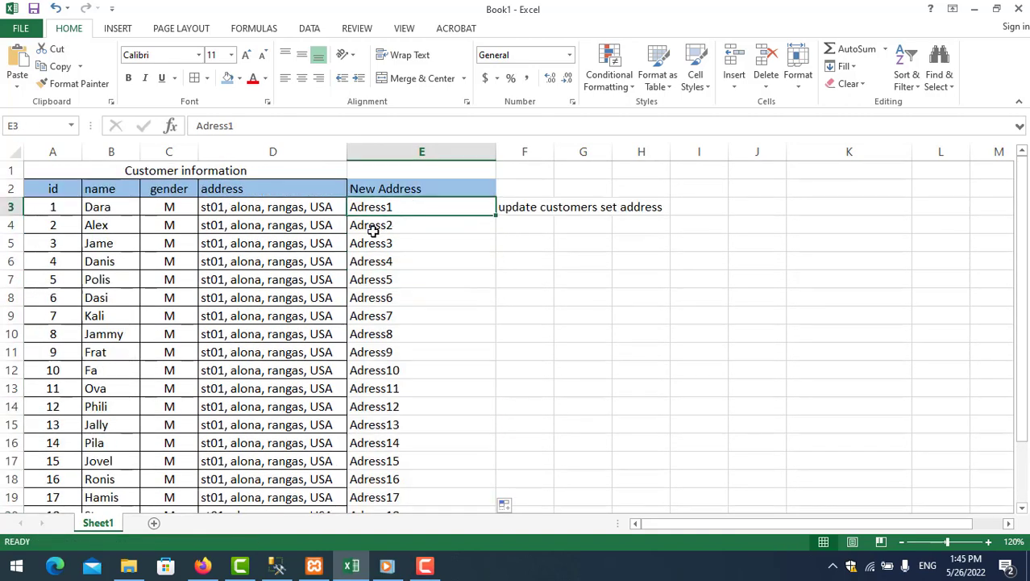
{"action": "left_click_drag", "start_coordinate": [278, 210], "coordinate": [278, 383]}
{"action": "left_click_drag", "start_coordinate": [398, 211], "coordinate": [408, 331]}
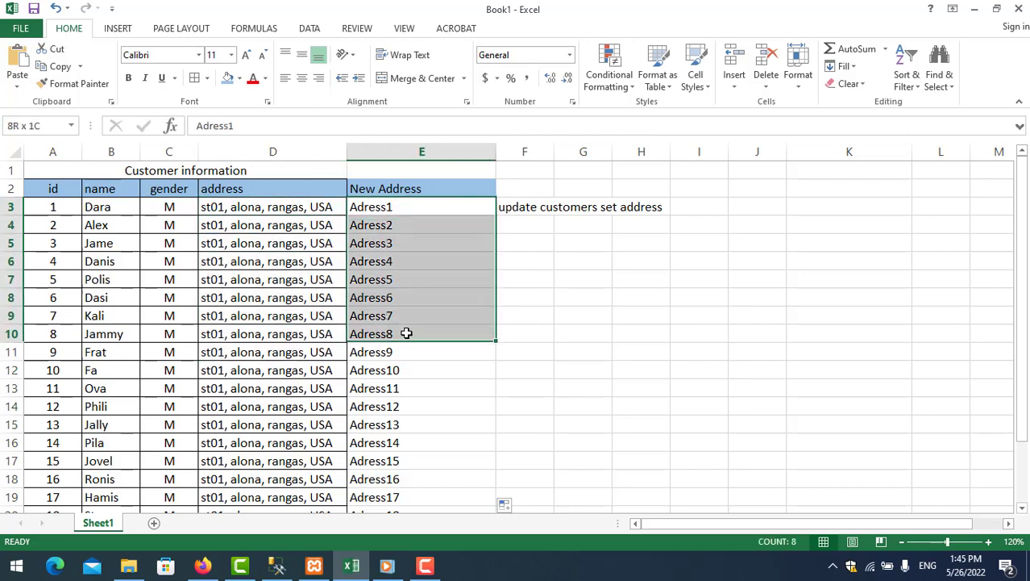
Extend the F3 formula to ="update customers set address='"& e3 &"'" so it takes the new address.
{"action": "left_click", "coordinate": [526, 207]}
{"action": "double_click", "coordinate": [525, 207]}
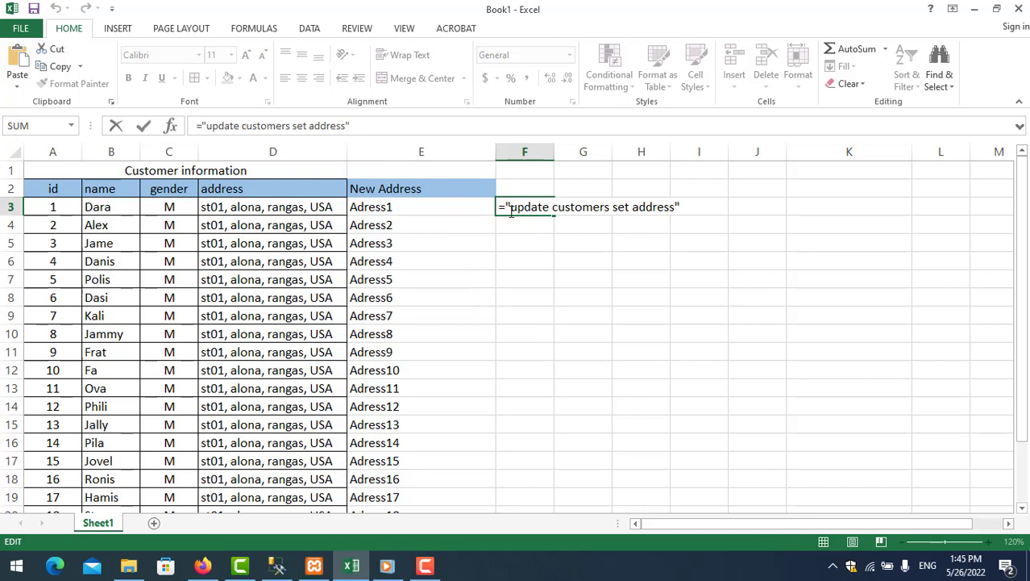
{"action": "left_click", "coordinate": [676, 208]}
{"action": "type", "text": "="}
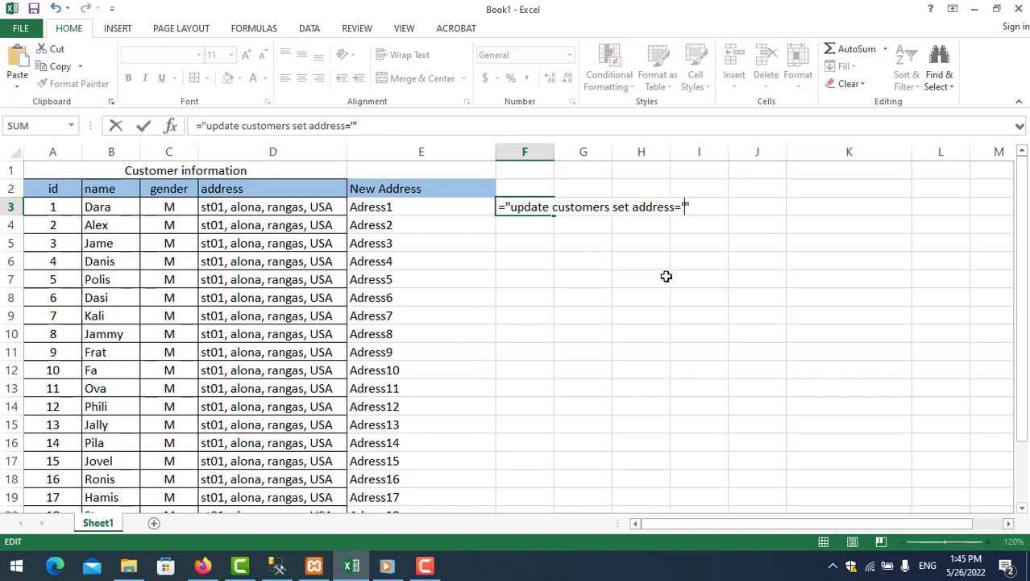
{"action": "type", "text": "'\"& &"}
{"action": "type", "text": " e"}
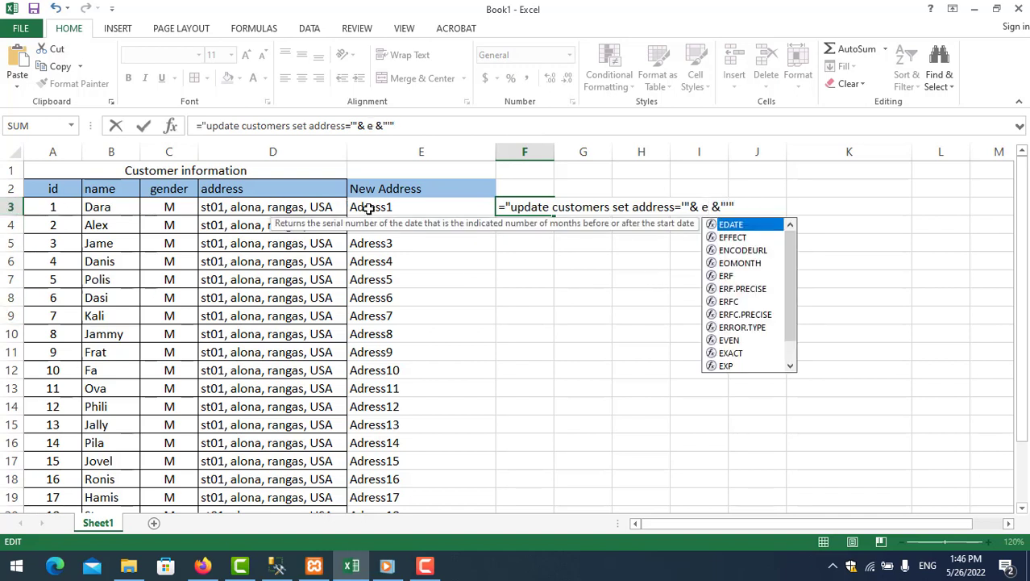
{"action": "type", "text": "3"}
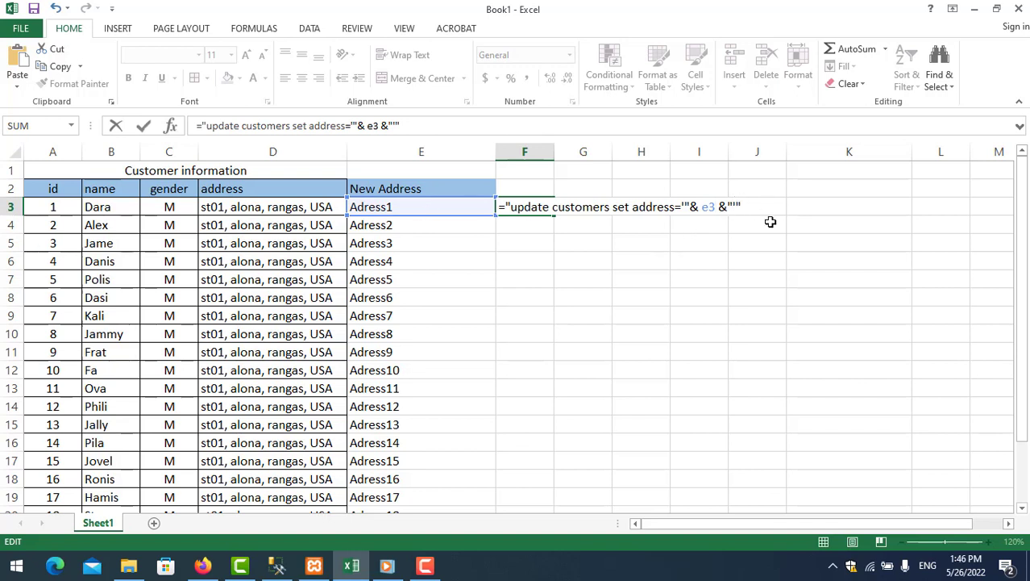
Complete the F3 update formula with the condition wherer id="& a3 &";" so each statement targets the customer's id.
{"action": "type", "text": "wherer"}
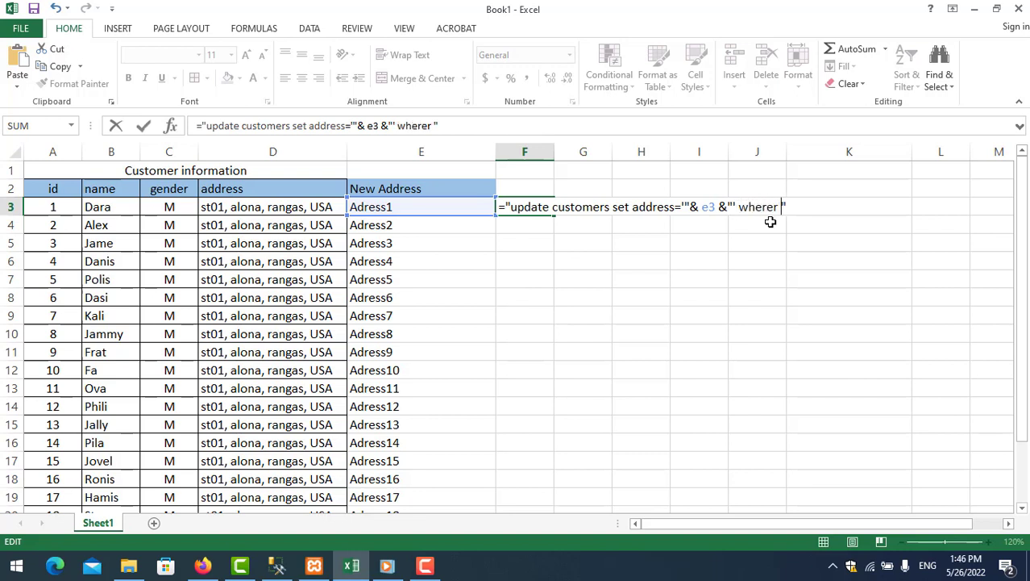
{"action": "type", "text": "id="}
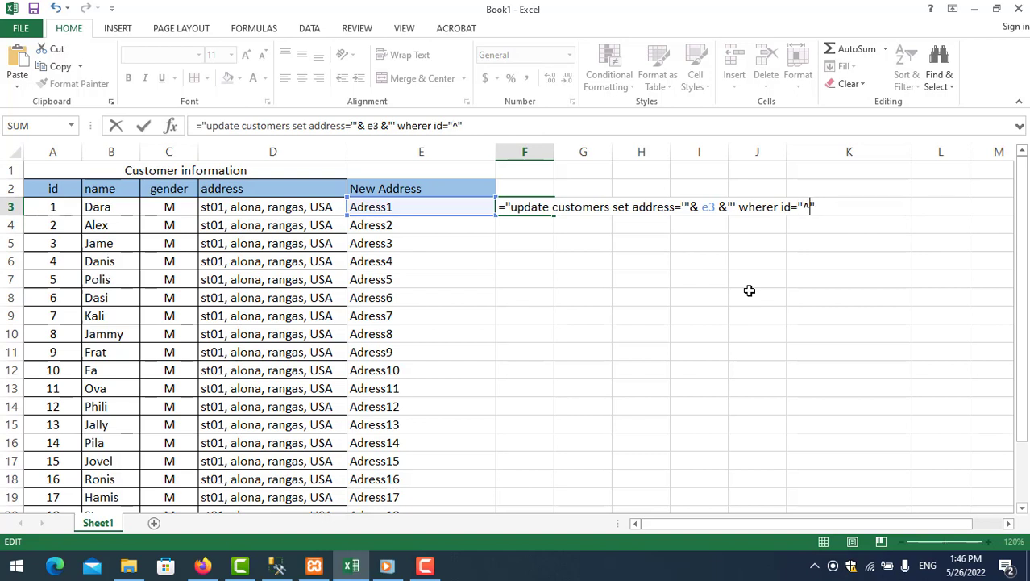
{"action": "key", "text": "BackSpace"}
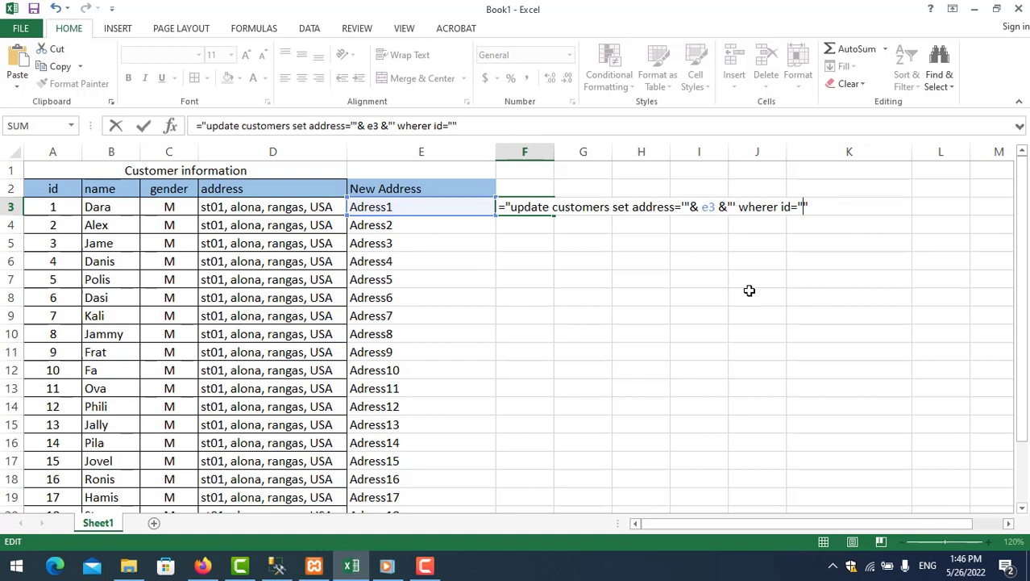
{"action": "type", "text": "& &"}
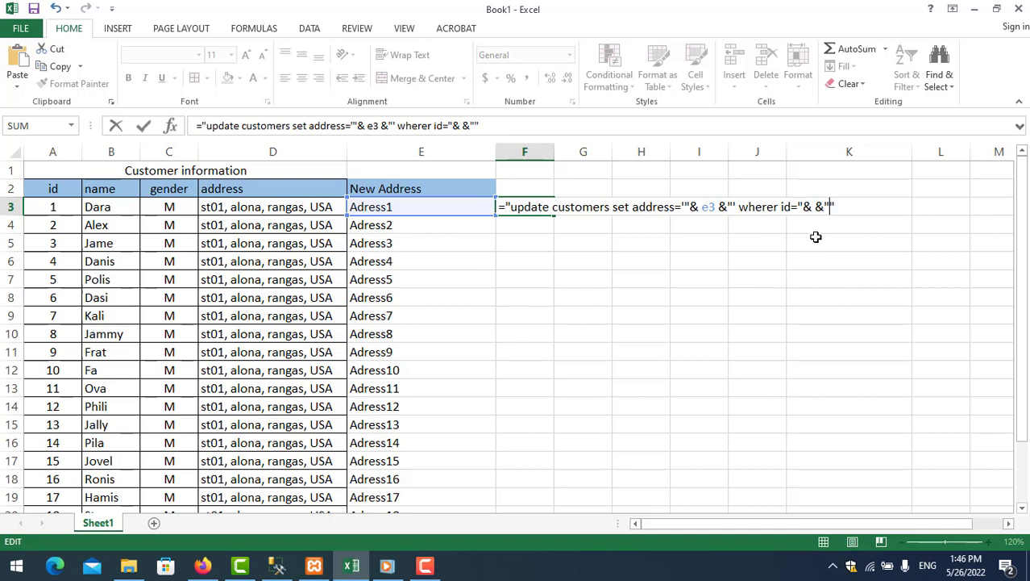
{"action": "left_click", "coordinate": [815, 208]}
{"action": "type", "text": "a3"}
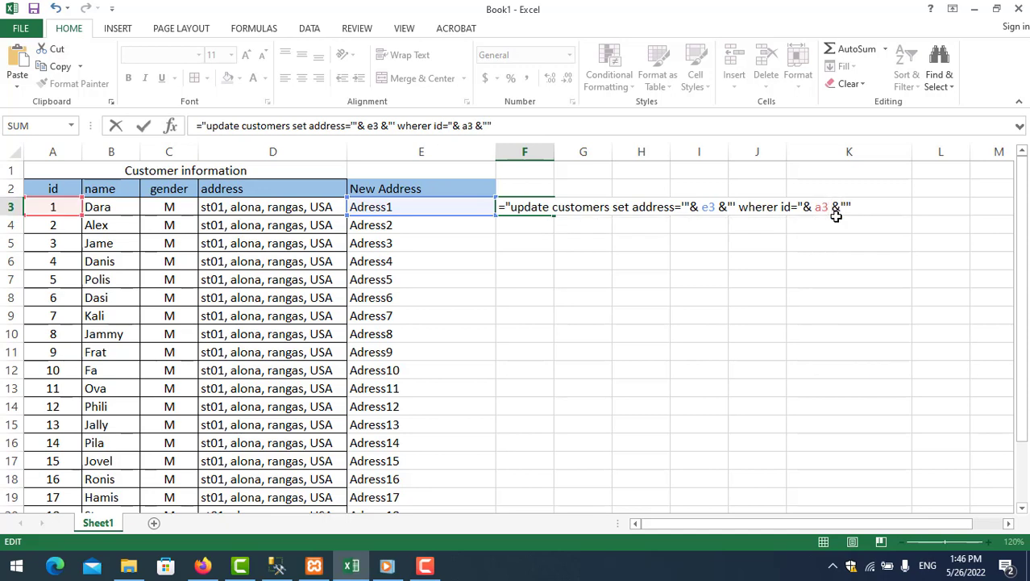
{"action": "key", "text": "Return"}
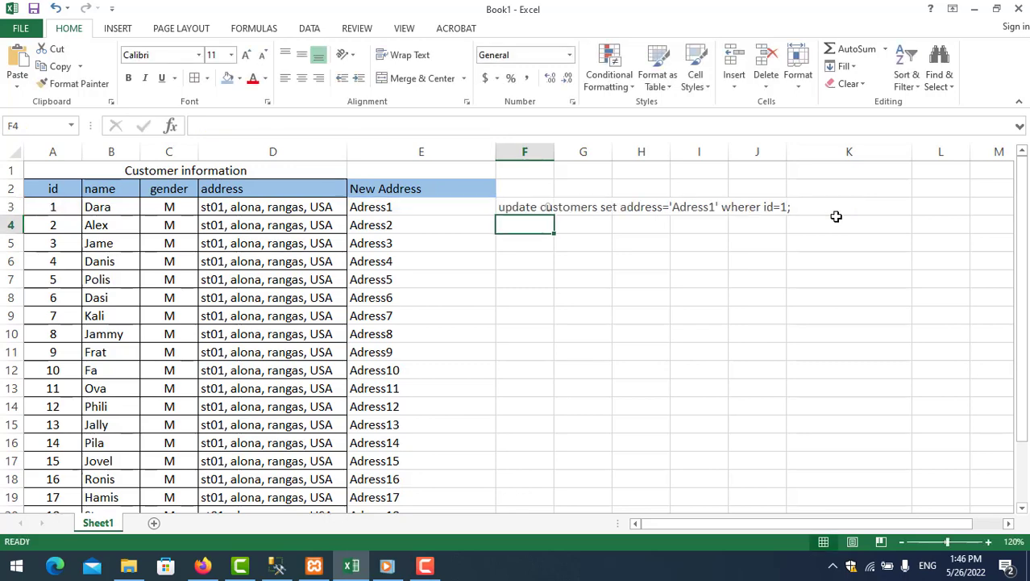
{"action": "left_click", "coordinate": [520, 207]}
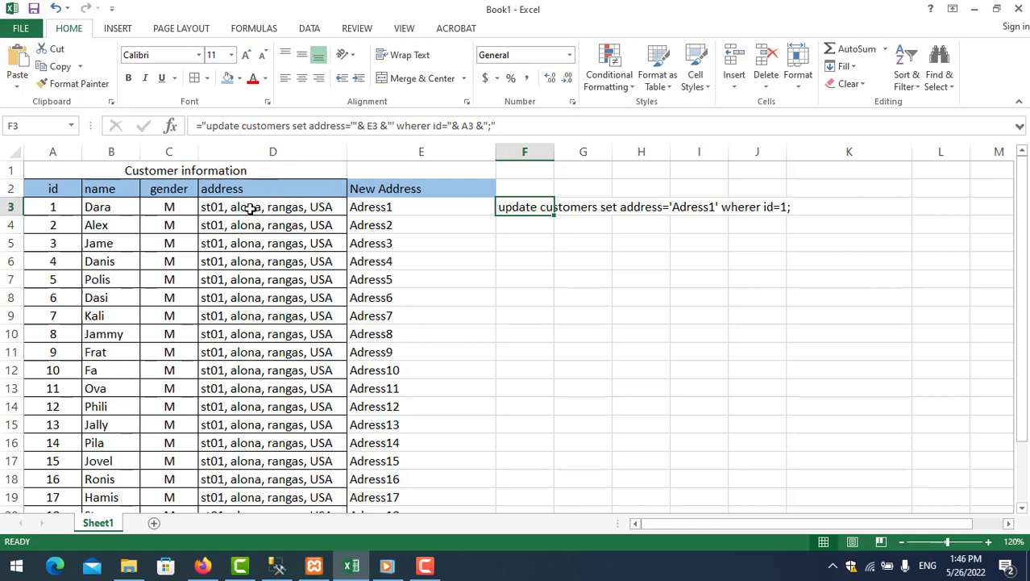
{"action": "left_click", "coordinate": [300, 149]}
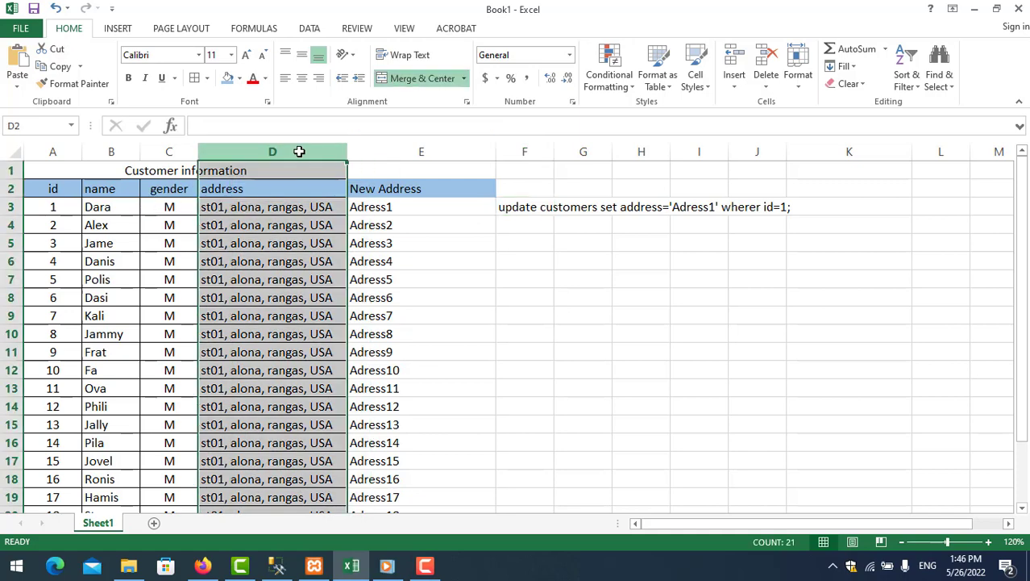
{"action": "right_click", "coordinate": [300, 149]}
{"action": "left_click", "coordinate": [171, 207]}
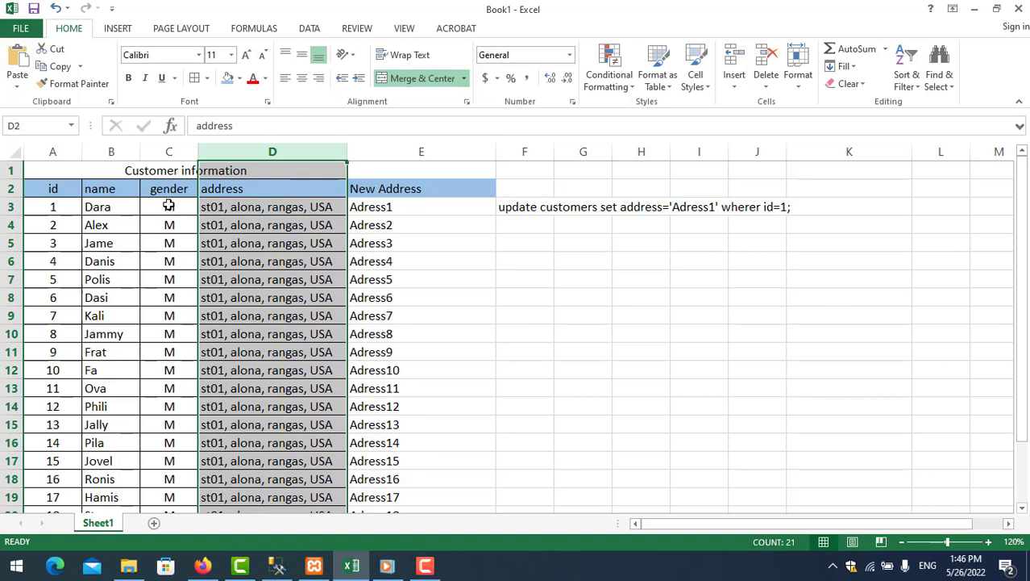
{"action": "left_click", "coordinate": [170, 207]}
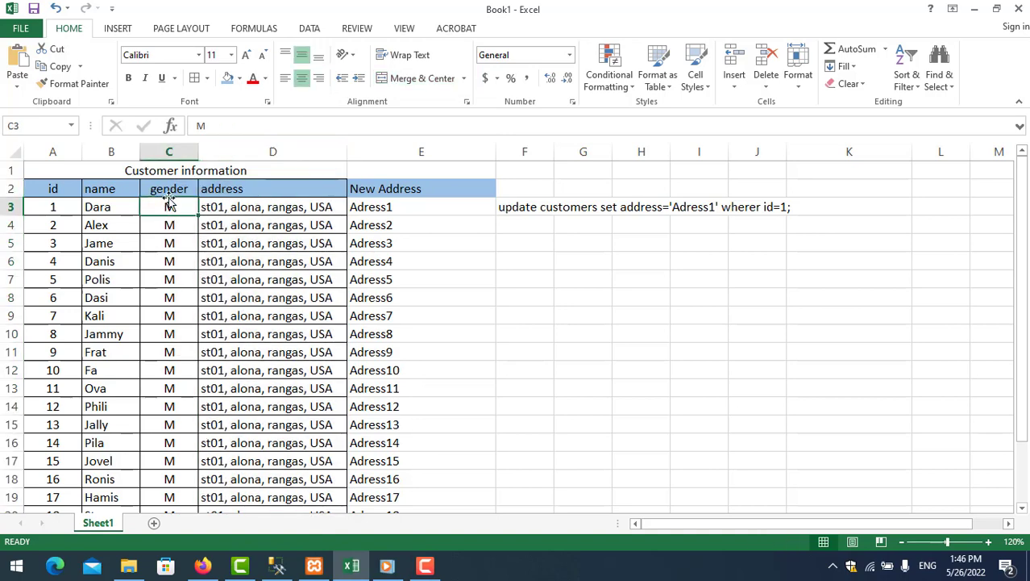
{"action": "double_click", "coordinate": [532, 208]}
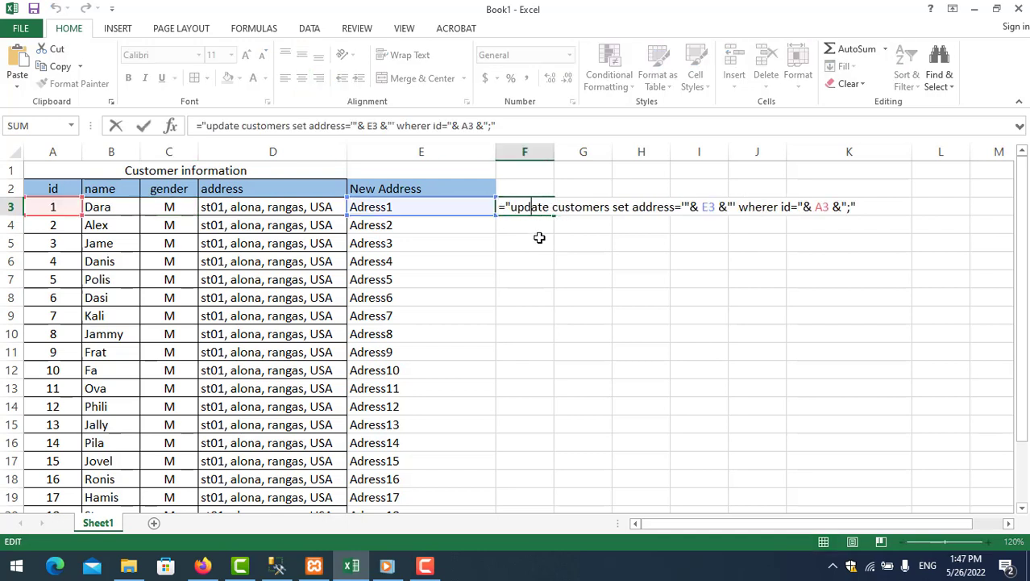
{"action": "key", "text": "Return"}
Fill the F3 update formula down to row 22 and copy the generated statements.
{"action": "left_click", "coordinate": [534, 207]}
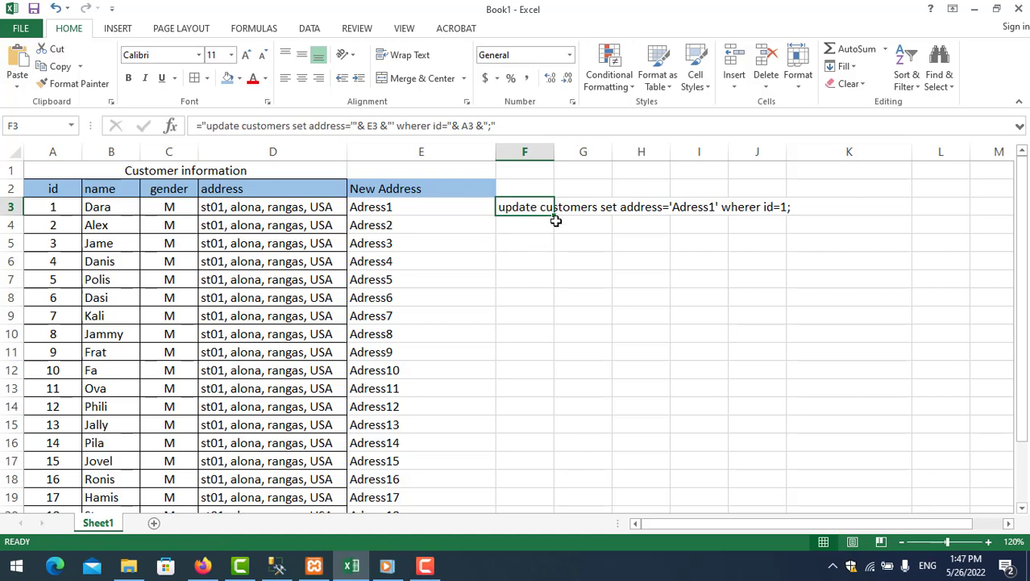
{"action": "left_click_drag", "start_coordinate": [553, 215], "coordinate": [562, 487]}
{"action": "scroll", "coordinate": [840, 436], "scroll_direction": "up", "scroll_amount": 2}
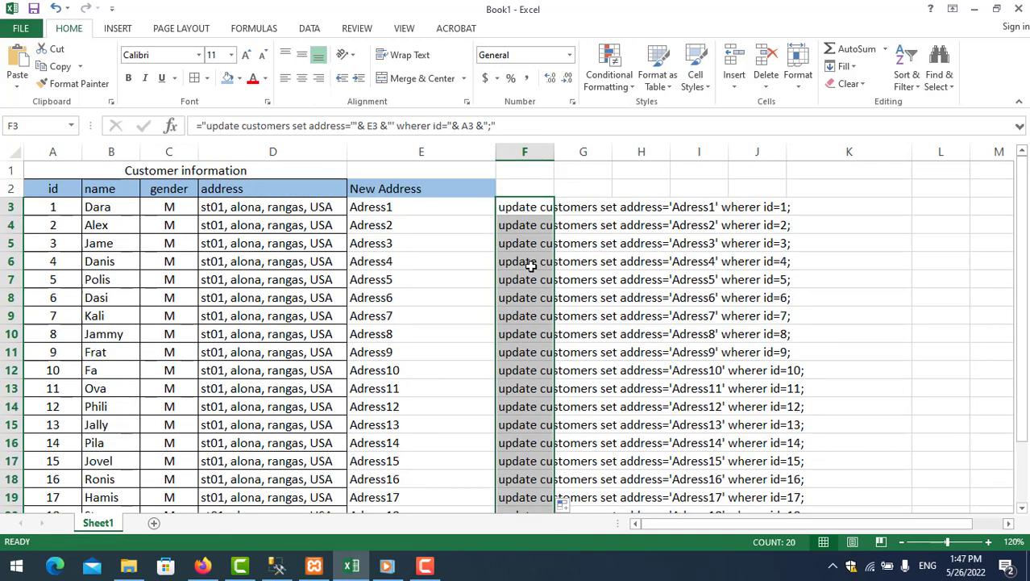
{"action": "right_click", "coordinate": [530, 266]}
{"action": "left_click", "coordinate": [542, 272]}
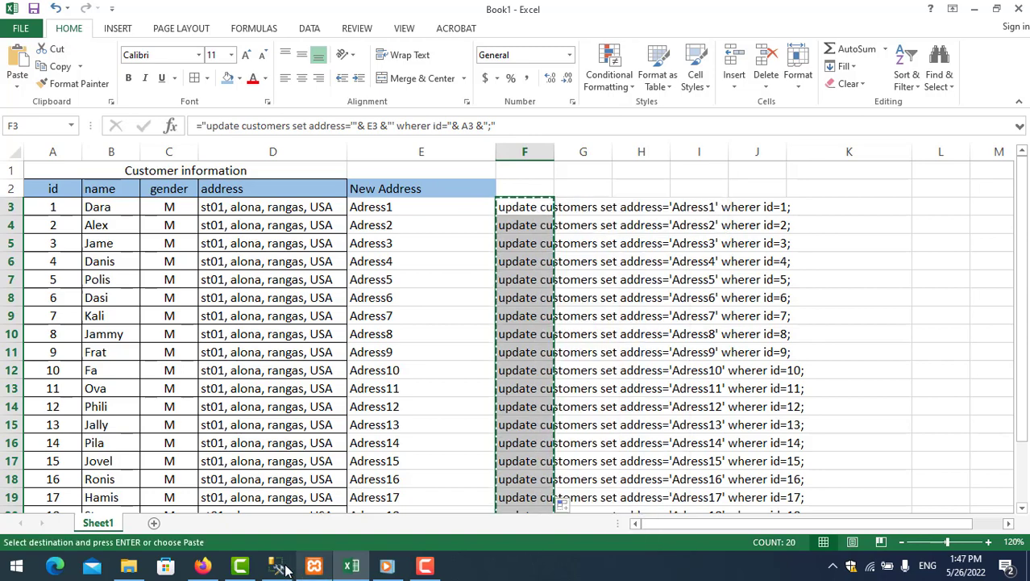
Switch to SQL Server Management Studio, set the active database to testing and open a new query.
{"action": "mouse_move", "coordinate": [276, 566]}
{"action": "left_click", "coordinate": [292, 433]}
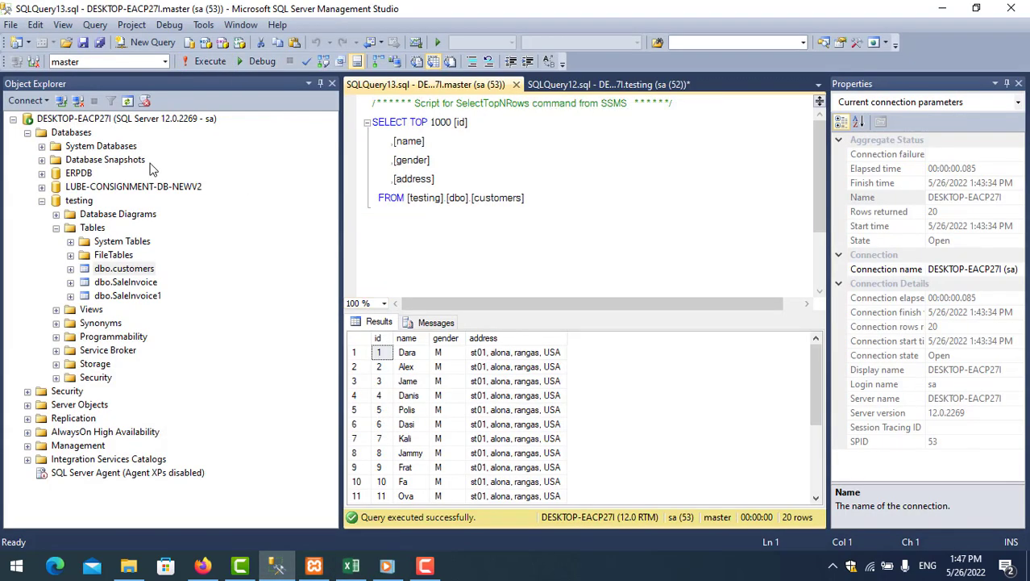
{"action": "left_click", "coordinate": [165, 61]}
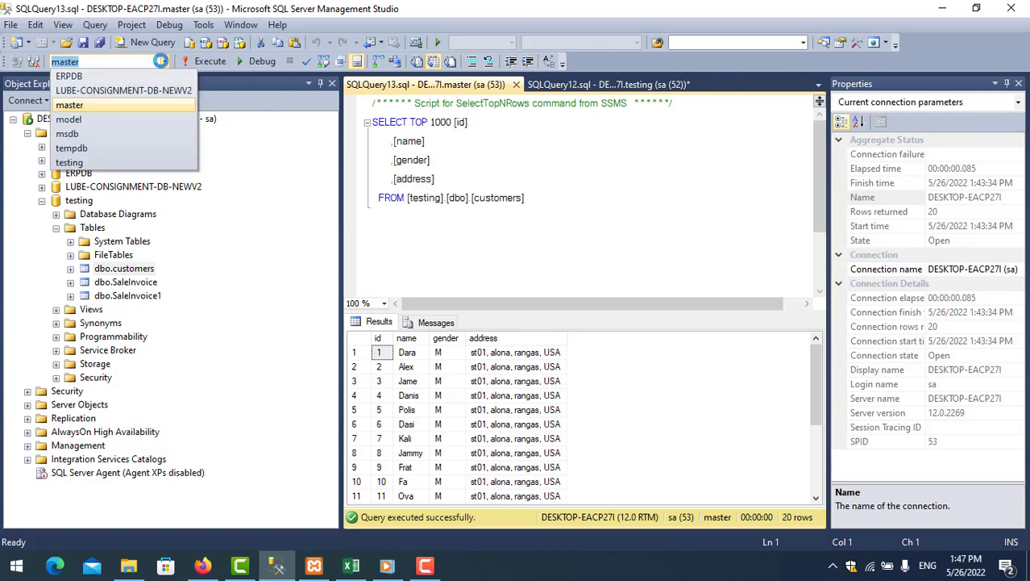
{"action": "left_click", "coordinate": [112, 161]}
{"action": "left_click", "coordinate": [163, 47]}
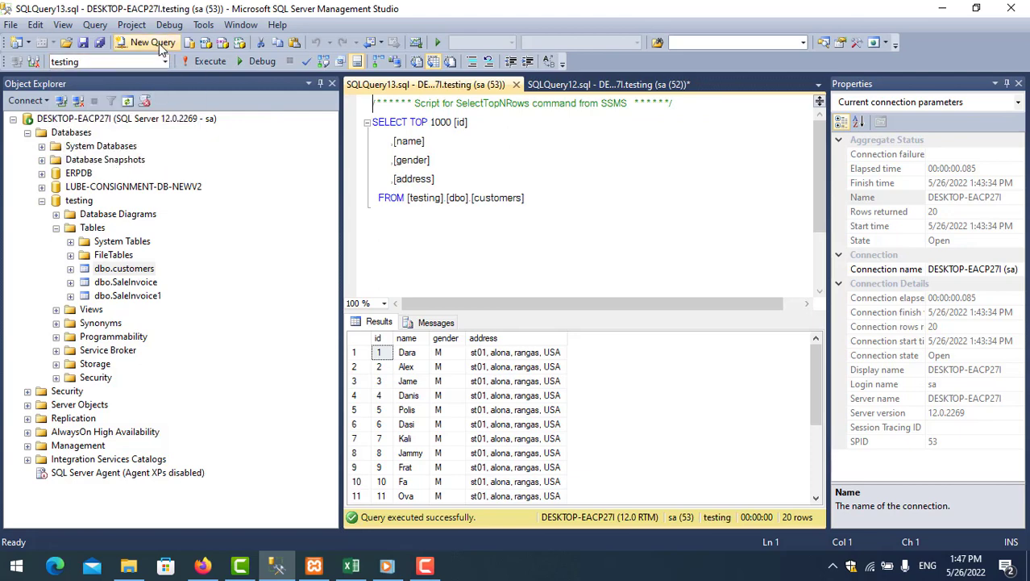
Paste the copied update statements into the new query and try to execute them.
{"action": "right_click", "coordinate": [395, 147]}
{"action": "left_click", "coordinate": [433, 192]}
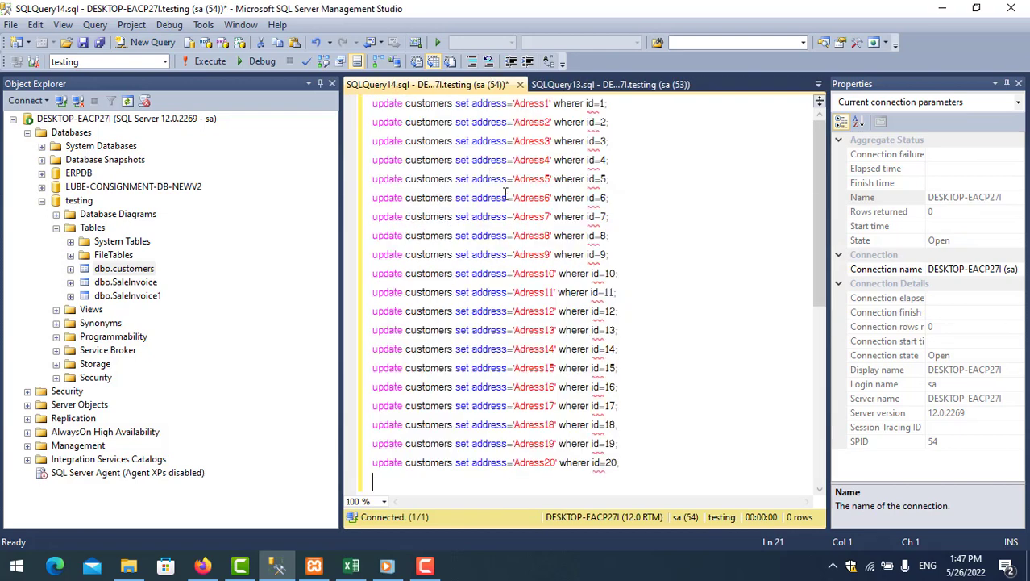
{"action": "left_click", "coordinate": [200, 62]}
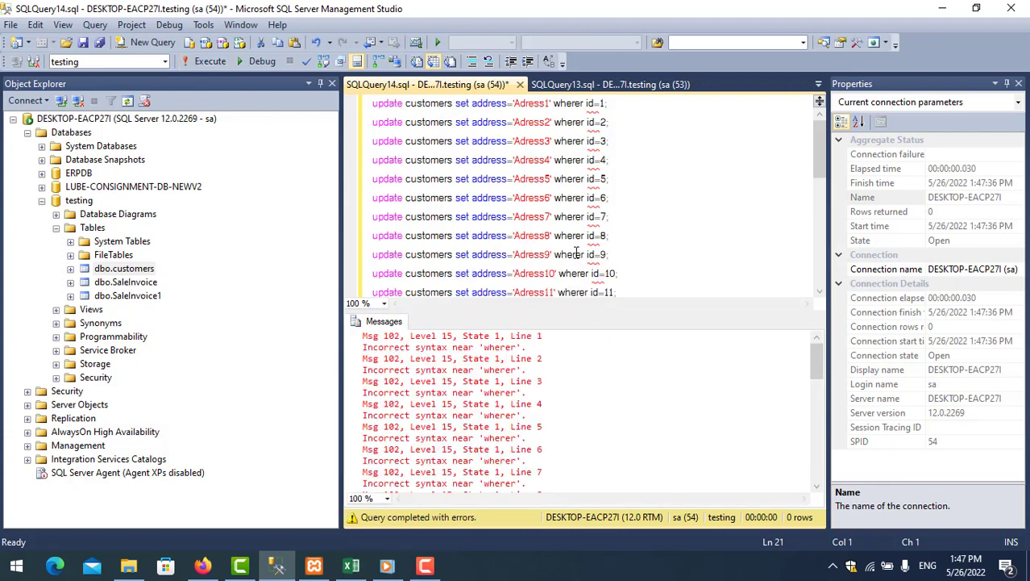
Switch back to Excel and correct wherer to where in the F3 update formula.
{"action": "left_click", "coordinate": [351, 565]}
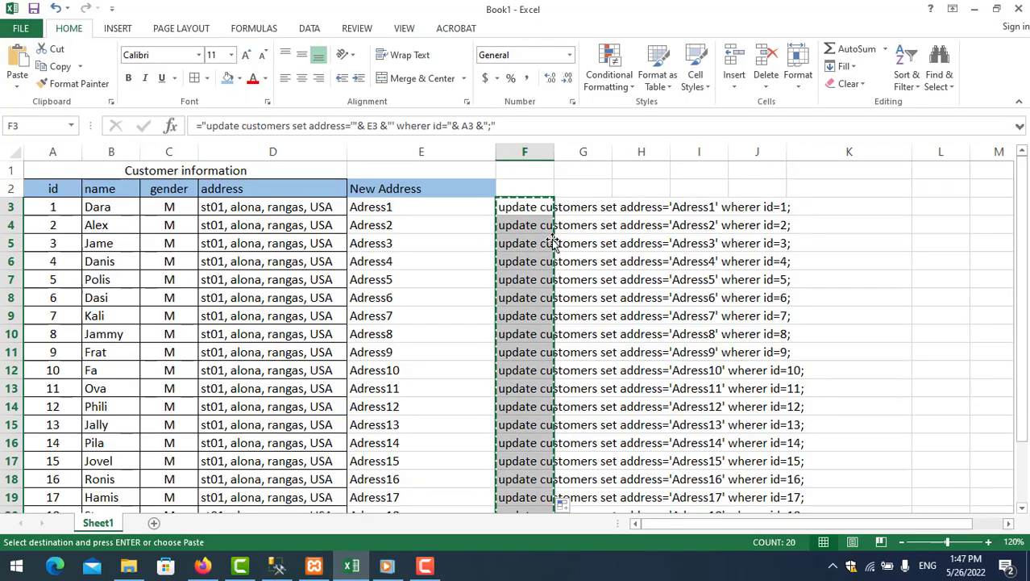
{"action": "double_click", "coordinate": [538, 206]}
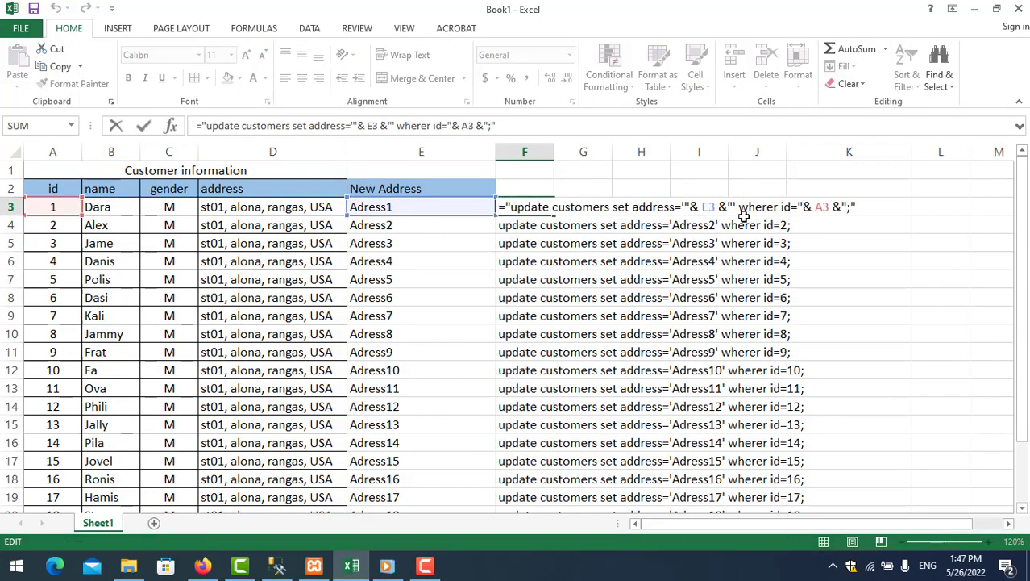
{"action": "left_click", "coordinate": [779, 207]}
{"action": "key", "text": "BackSpace"}
{"action": "key", "text": "Return"}
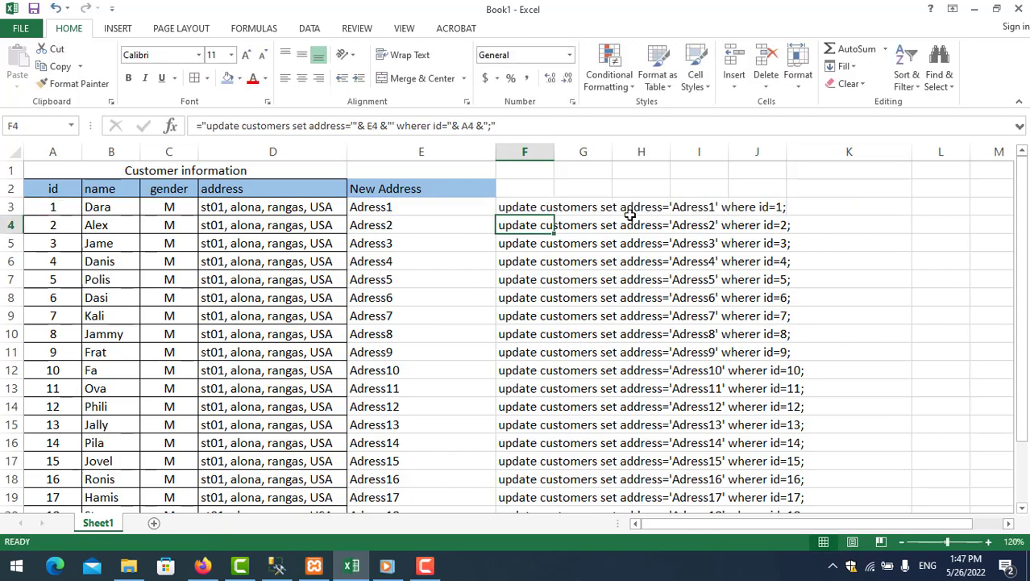
Refill the corrected update formula from F3 down to row 22 and copy the resulting statements.
{"action": "left_click", "coordinate": [532, 207]}
{"action": "left_click_drag", "start_coordinate": [553, 213], "coordinate": [551, 488]}
{"action": "right_click", "coordinate": [524, 295]}
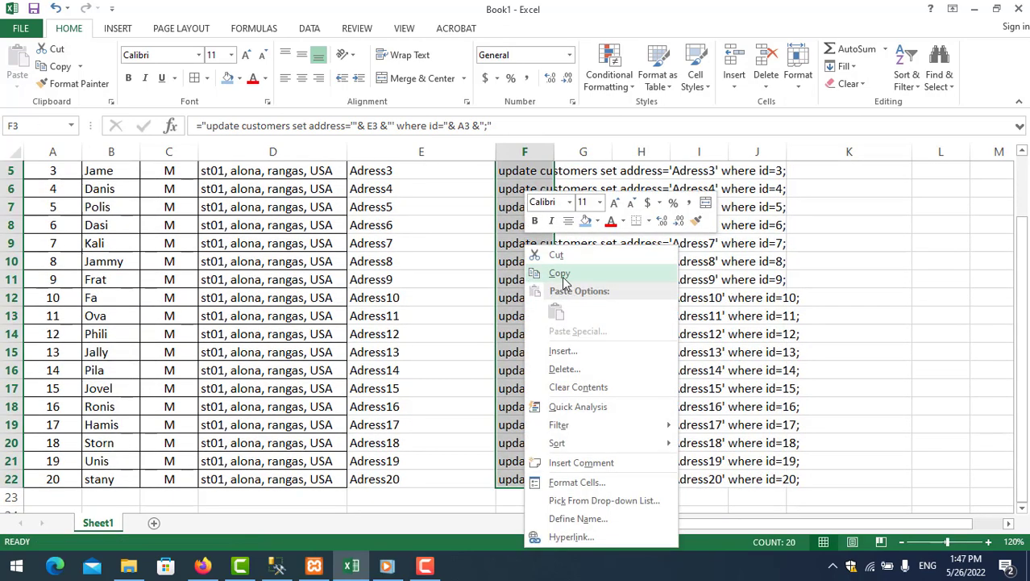
{"action": "left_click", "coordinate": [559, 273]}
{"action": "scroll", "coordinate": [559, 272], "scroll_direction": "up", "scroll_amount": 2}
Switch to SQL Server Management Studio, replace the whole query with the corrected update statements and execute it.
{"action": "left_click", "coordinate": [277, 565]}
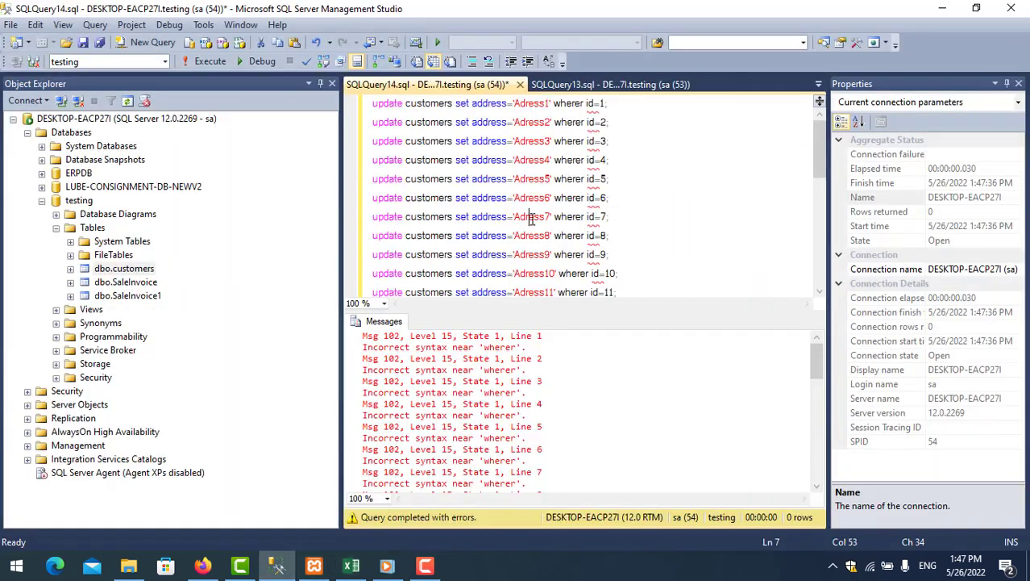
{"action": "key", "text": "ctrl+a"}
{"action": "key", "text": "ctrl+v"}
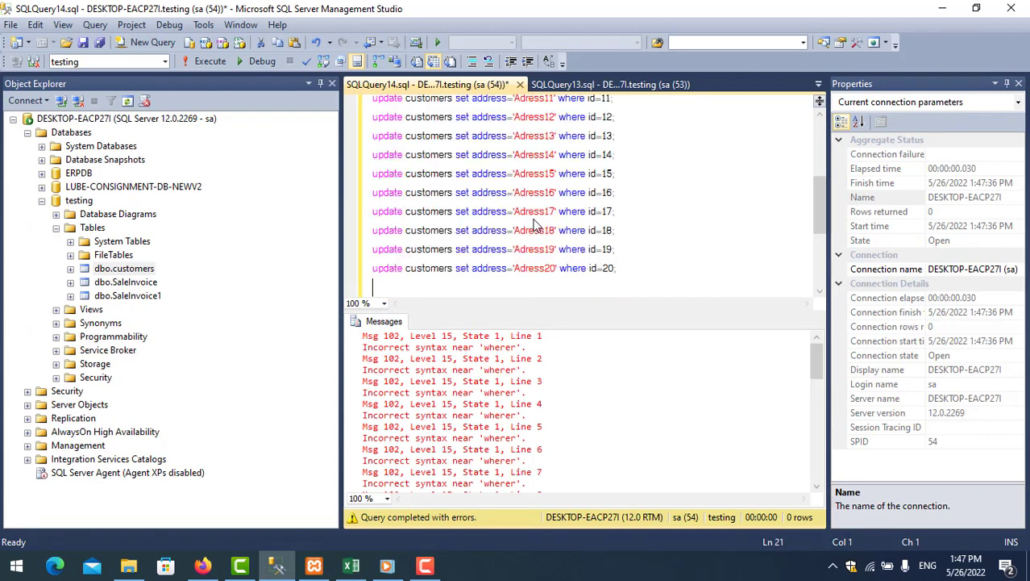
{"action": "left_click", "coordinate": [212, 62]}
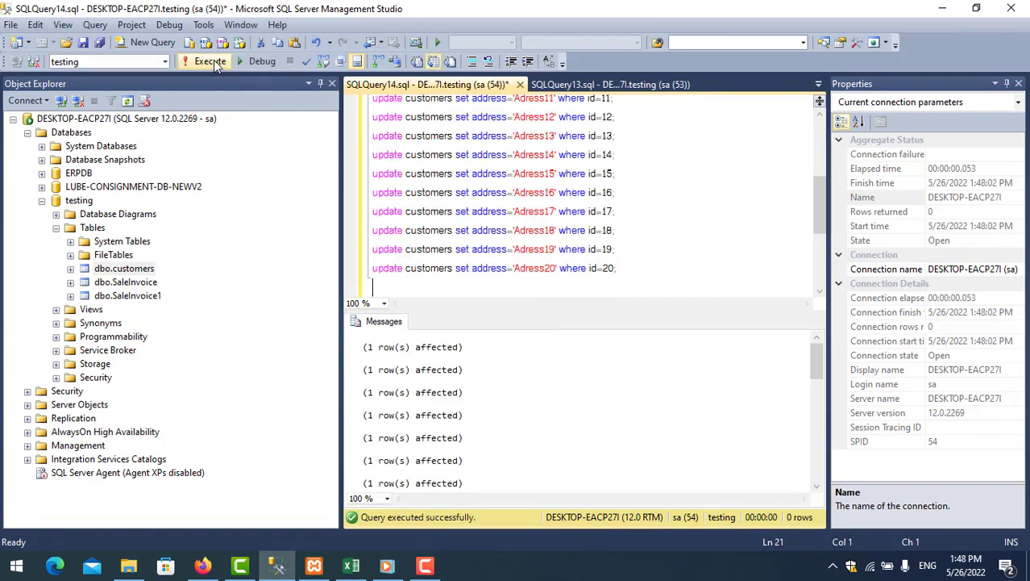
Query the top 1000 rows of dbo.customers and check the address values down to the last customer.
{"action": "right_click", "coordinate": [148, 271]}
{"action": "left_click", "coordinate": [211, 275]}
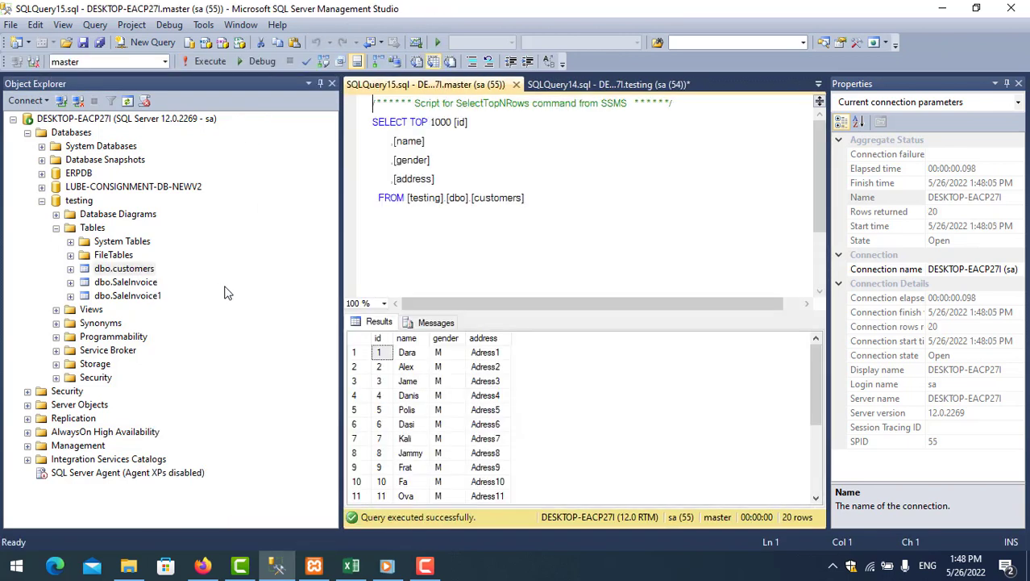
{"action": "left_click_drag", "start_coordinate": [486, 354], "coordinate": [451, 516]}
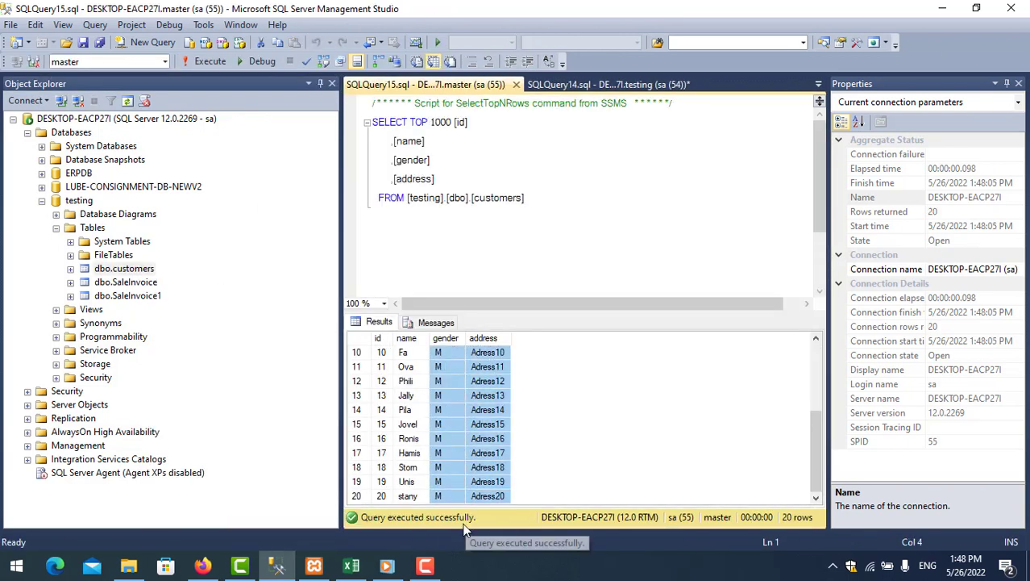
Switch back to Excel and clear all the update statements from column F.
{"action": "left_click", "coordinate": [360, 569]}
{"action": "left_click", "coordinate": [536, 242]}
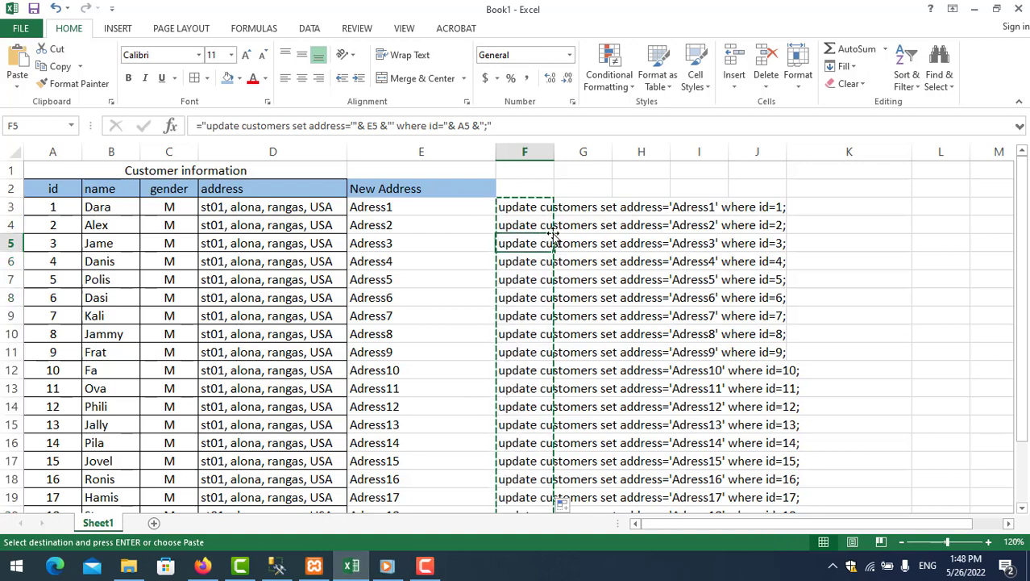
{"action": "left_click", "coordinate": [543, 219]}
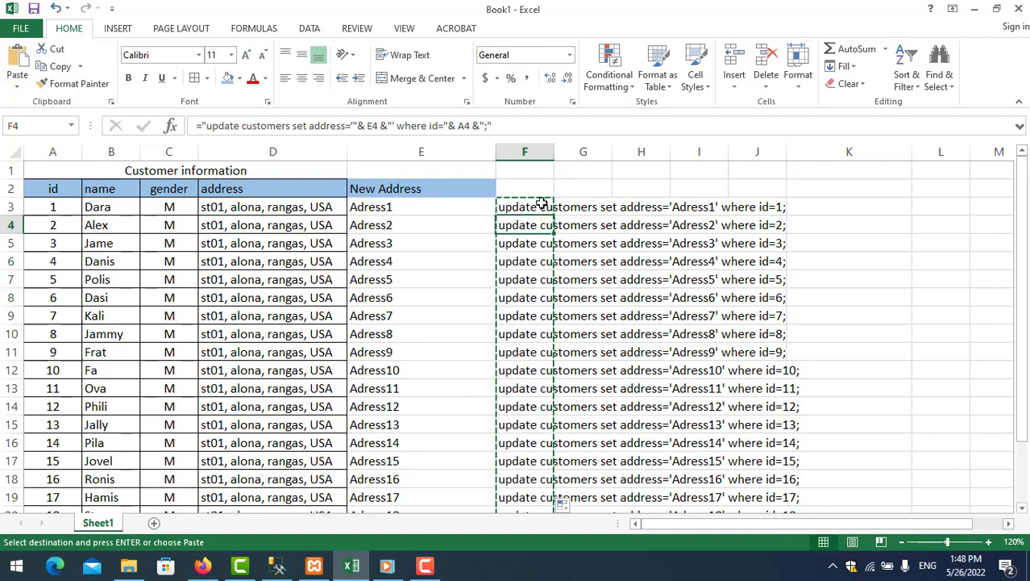
{"action": "left_click", "coordinate": [542, 206]}
{"action": "left_click_drag", "start_coordinate": [541, 205], "coordinate": [534, 164]}
{"action": "left_click", "coordinate": [529, 151]}
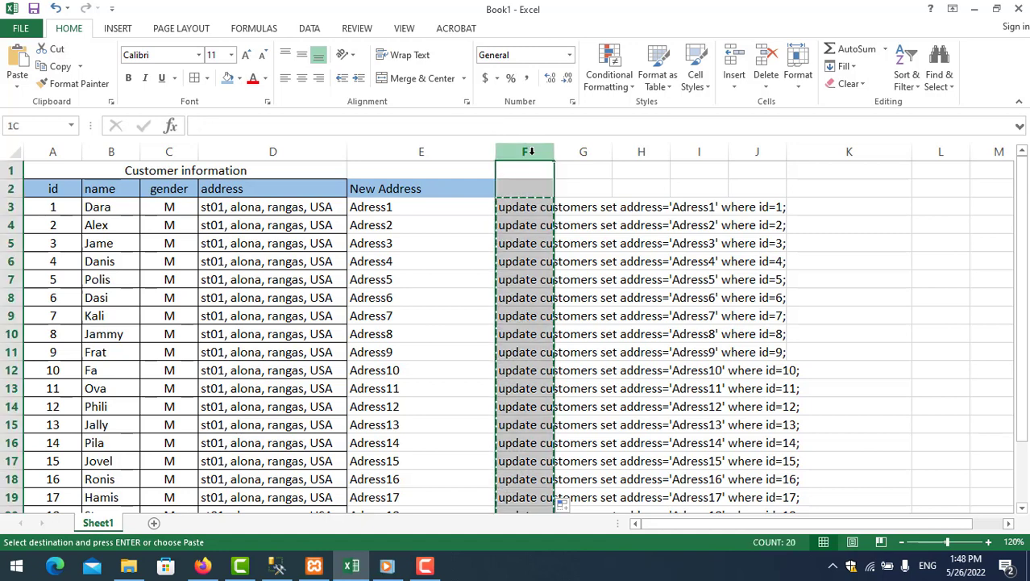
{"action": "key", "text": "Delete"}
Start a formula in F3 with the text "delete from customers where id=" followed by a concatenation operator.
{"action": "left_click", "coordinate": [524, 208]}
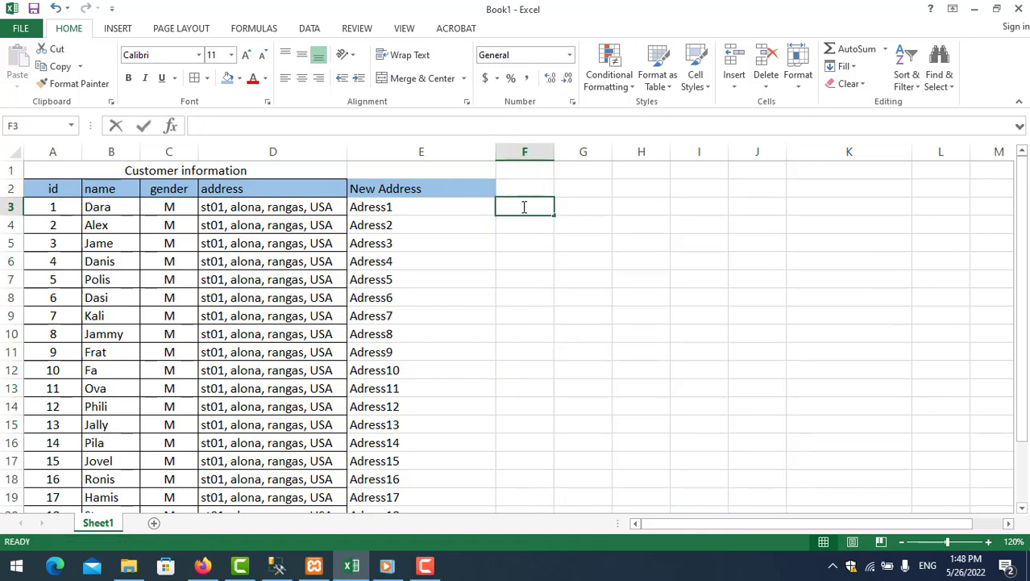
{"action": "type", "text": "="}
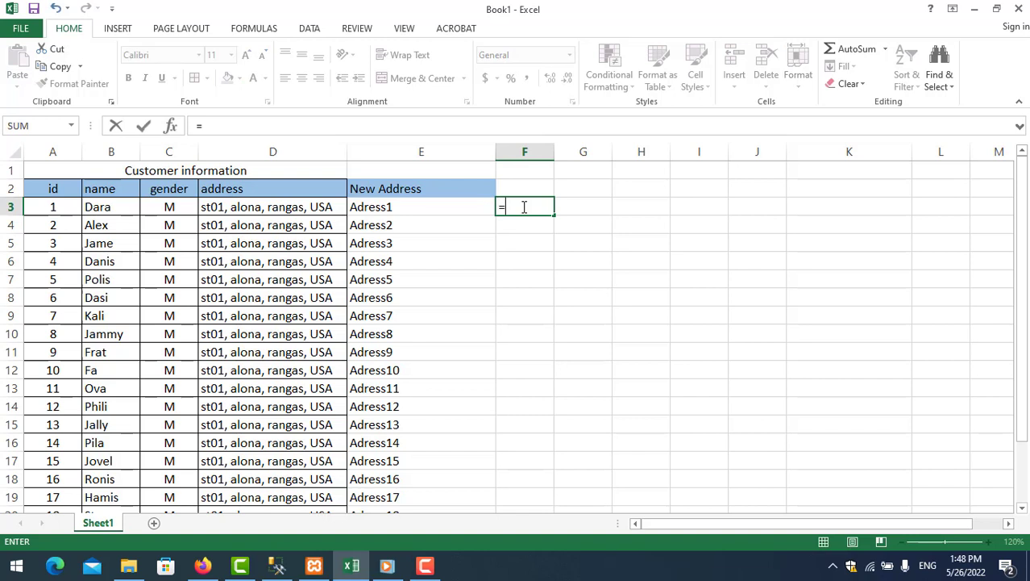
{"action": "type", "text": "\"\""}
{"action": "left_click", "coordinate": [529, 208]}
{"action": "type", "text": "delete f"}
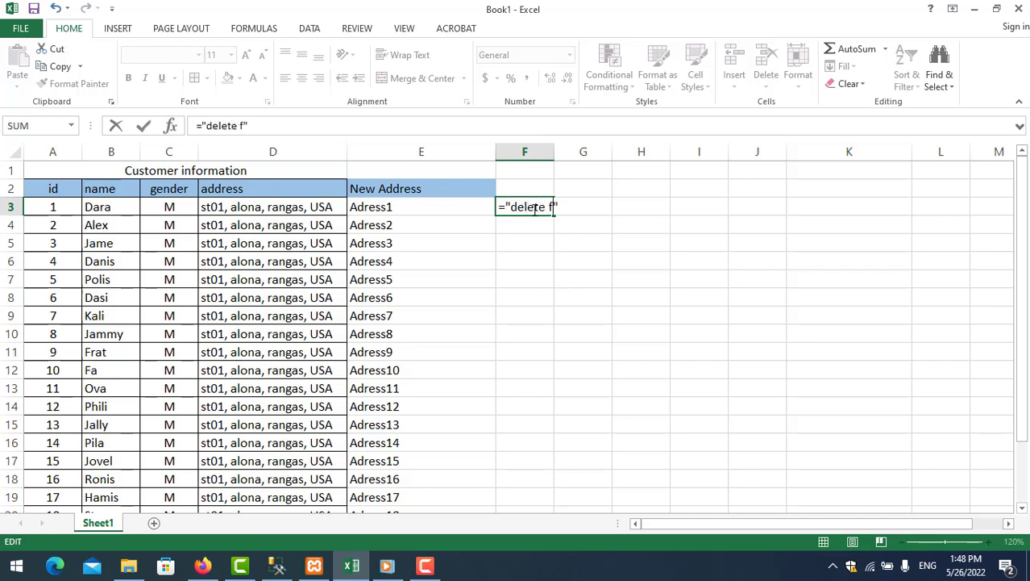
{"action": "type", "text": "rom"}
{"action": "type", "text": " customerr"}
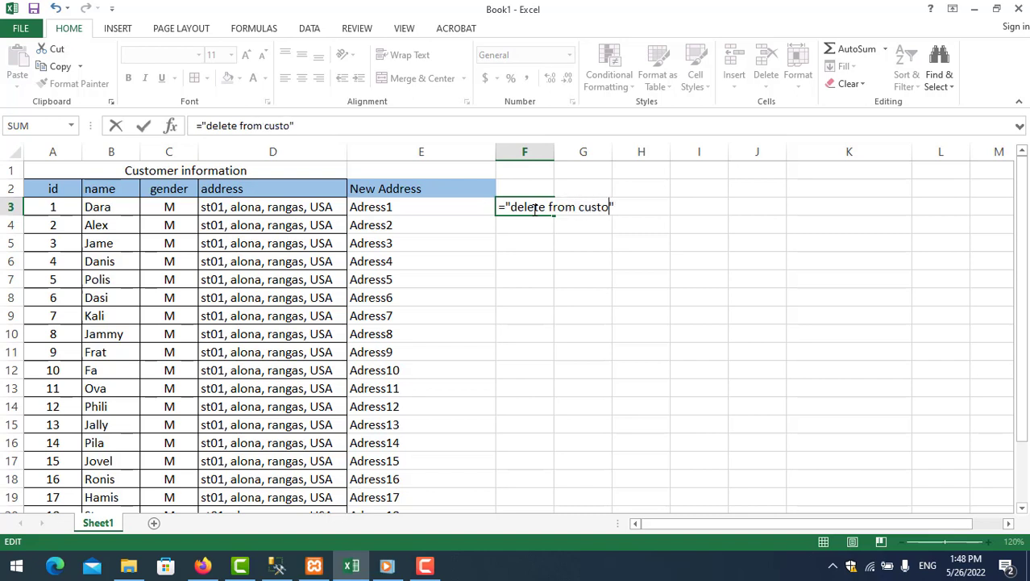
{"action": "key", "text": "BackSpace"}
{"action": "type", "text": "s where "}
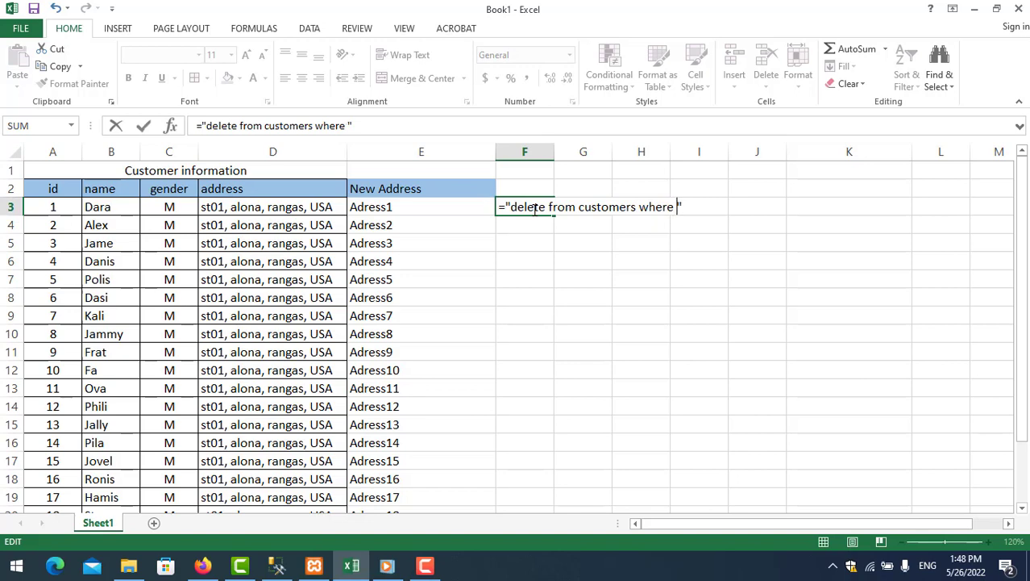
{"action": "type", "text": "id=\"&"}
{"action": "key", "text": "shift+space"}
{"action": "type", "text": "&"}
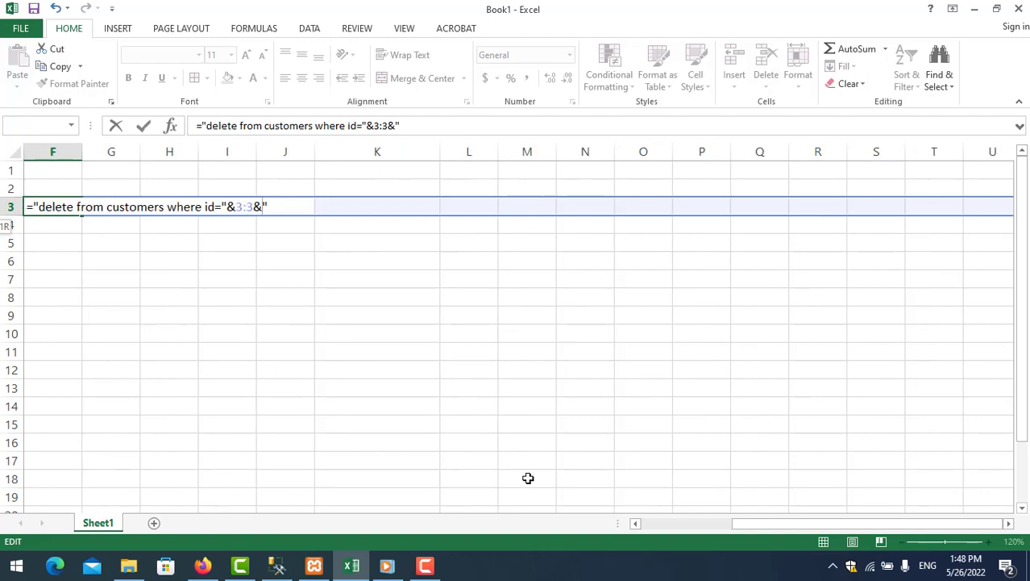
{"action": "left_click_drag", "start_coordinate": [732, 524], "coordinate": [655, 524]}
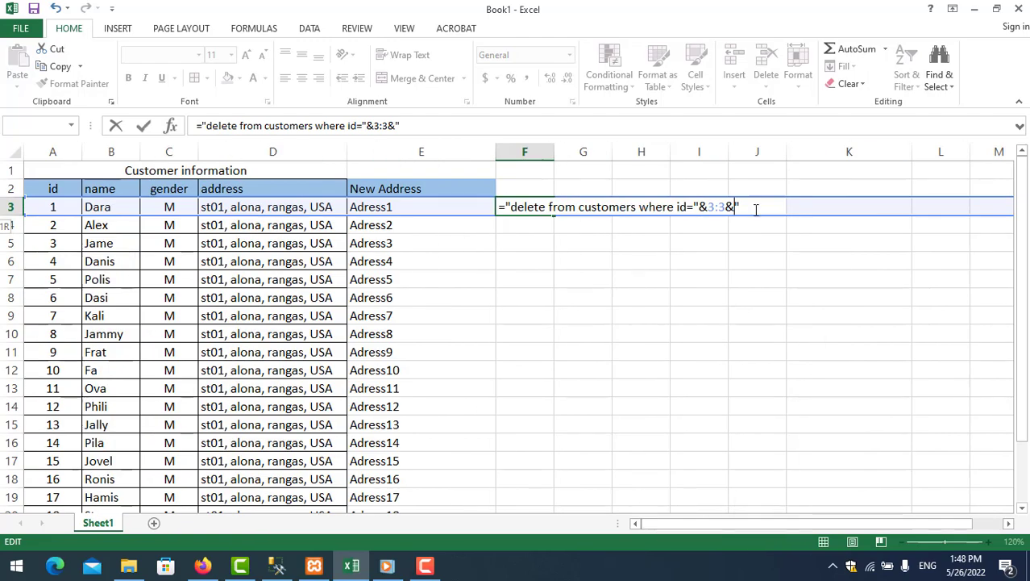
{"action": "key", "text": "BackSpace"}
{"action": "key", "text": "BackSpace"}
{"action": "key", "text": "BackSpace"}
{"action": "key", "text": "BackSpace"}
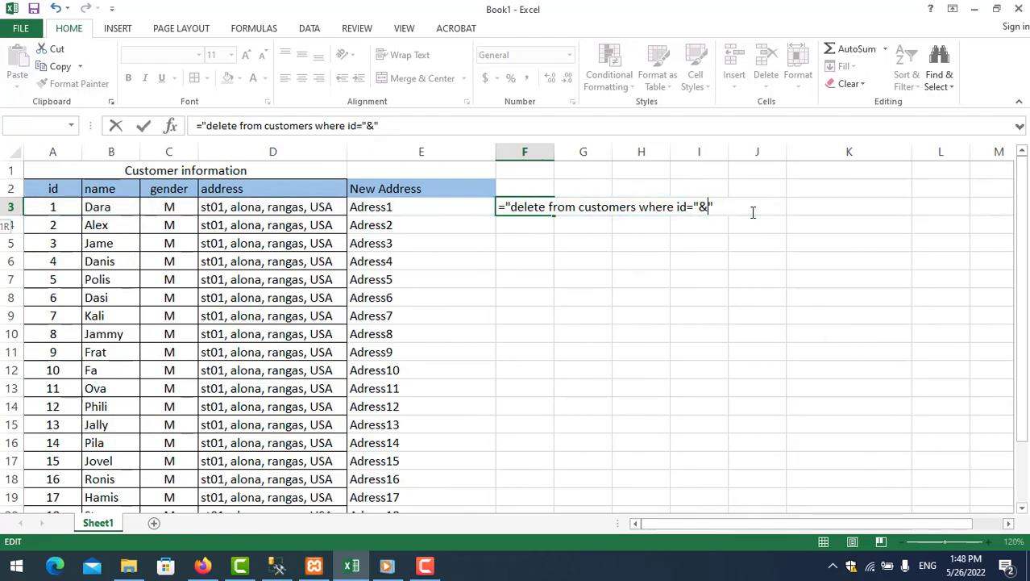
Complete the F3 formula as ="delete from customers where id="& A3 &";".
{"action": "type", "text": "&"}
{"action": "key", "text": "Left"}
{"action": "key", "text": "Left"}
{"action": "key", "text": "Left"}
{"action": "type", "text": "a3"}
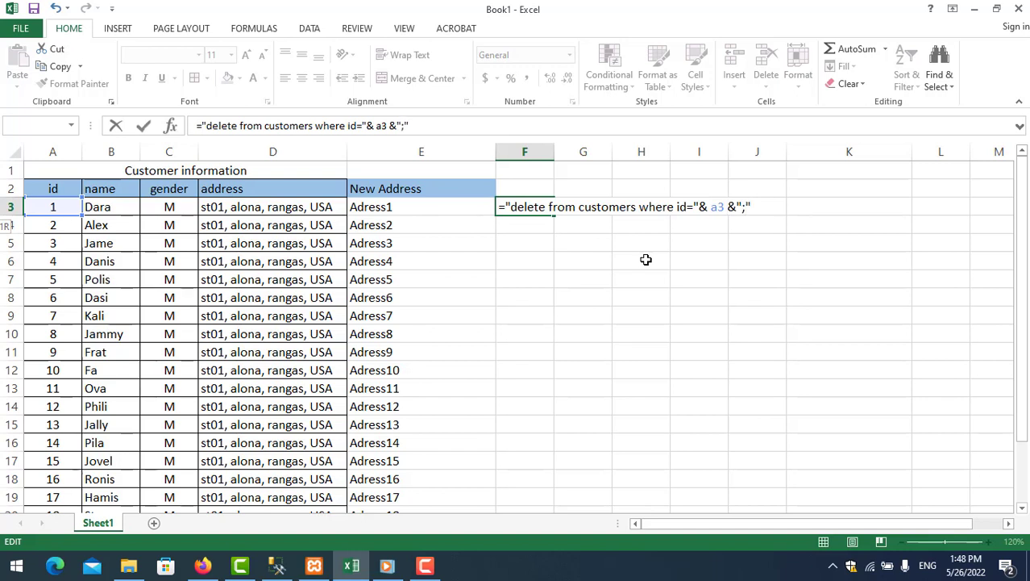
{"action": "key", "text": "Return"}
Fill the delete formula from F3 down to row 22 and copy the resulting statements.
{"action": "left_click", "coordinate": [540, 213]}
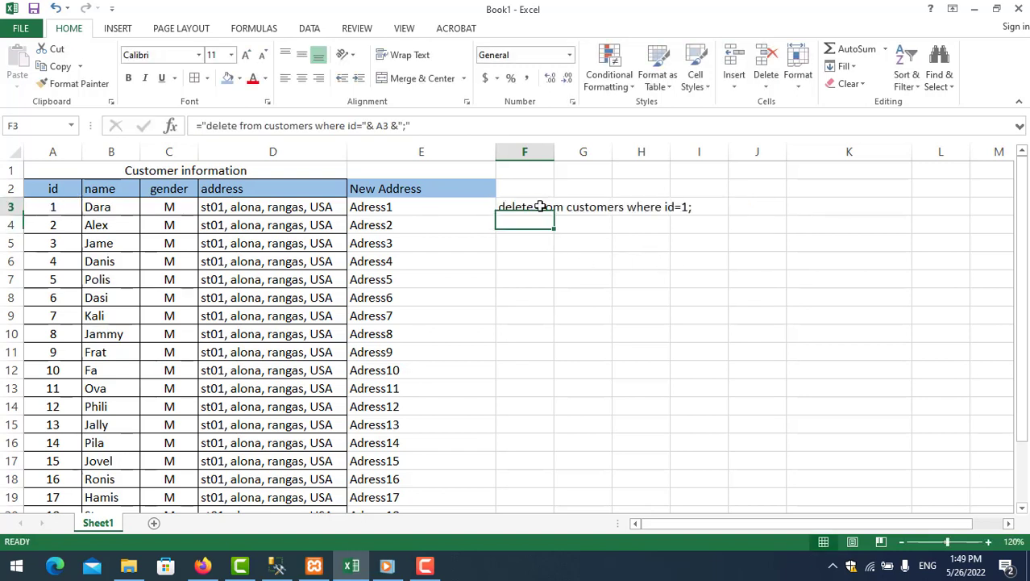
{"action": "left_click_drag", "start_coordinate": [554, 215], "coordinate": [564, 482]}
{"action": "right_click", "coordinate": [543, 249]}
{"action": "left_click", "coordinate": [577, 274]}
{"action": "scroll", "coordinate": [578, 274], "scroll_direction": "up", "scroll_amount": 2}
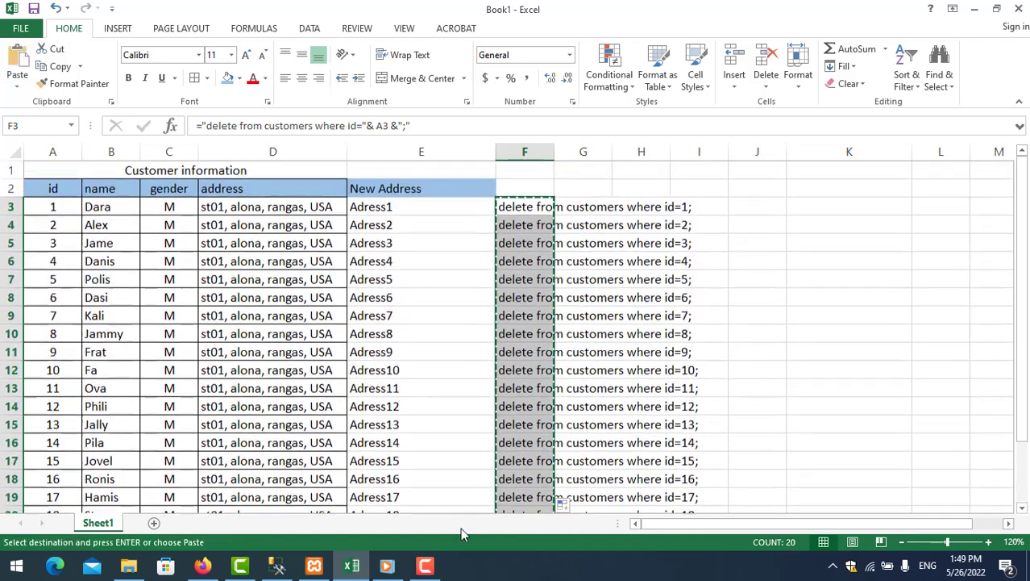
Switch to SQL Server Management Studio, set the database to testing and open a new query.
{"action": "left_click", "coordinate": [277, 566]}
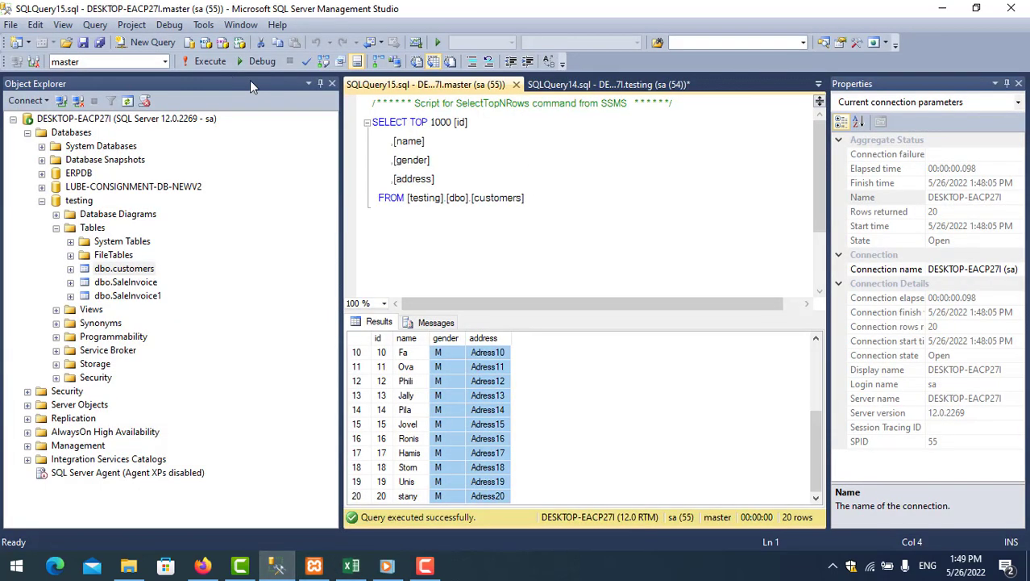
{"action": "left_click", "coordinate": [160, 62]}
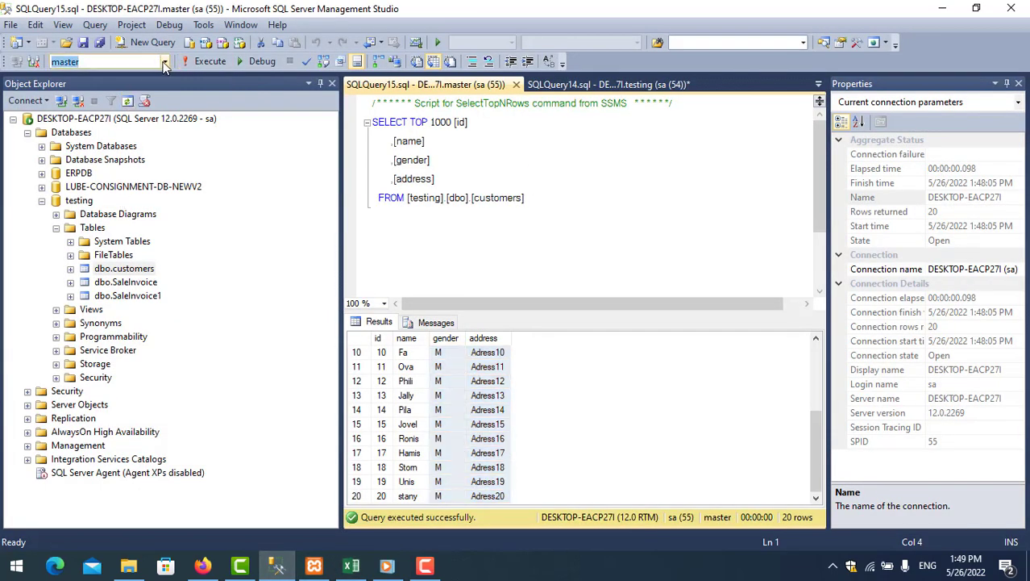
{"action": "left_click", "coordinate": [163, 66]}
{"action": "left_click", "coordinate": [125, 164]}
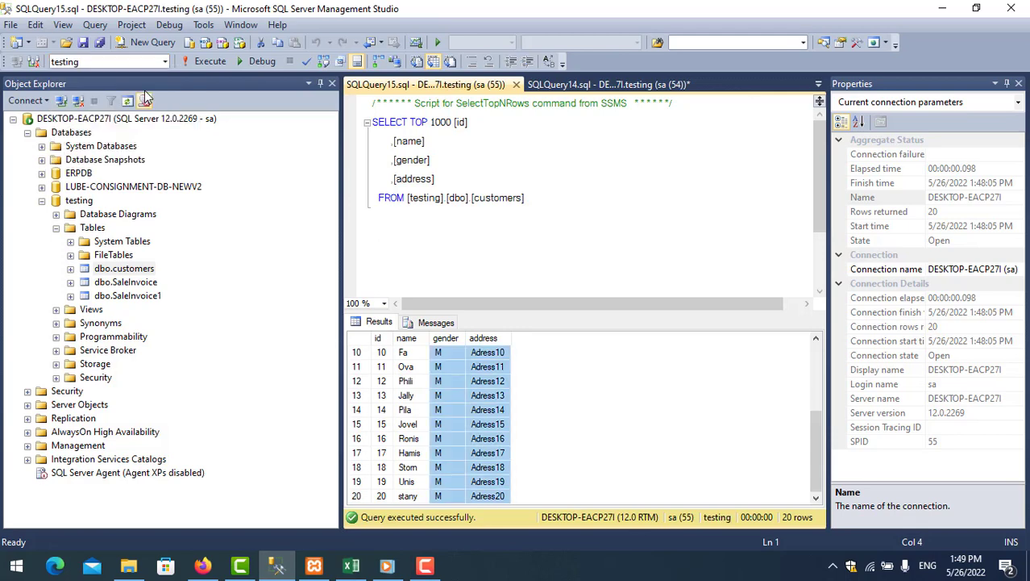
{"action": "left_click", "coordinate": [152, 42]}
Paste and execute the copied delete statements, and query the top 1000 rows of dbo.customers to check the table.
{"action": "right_click", "coordinate": [453, 144]}
{"action": "left_click", "coordinate": [475, 192]}
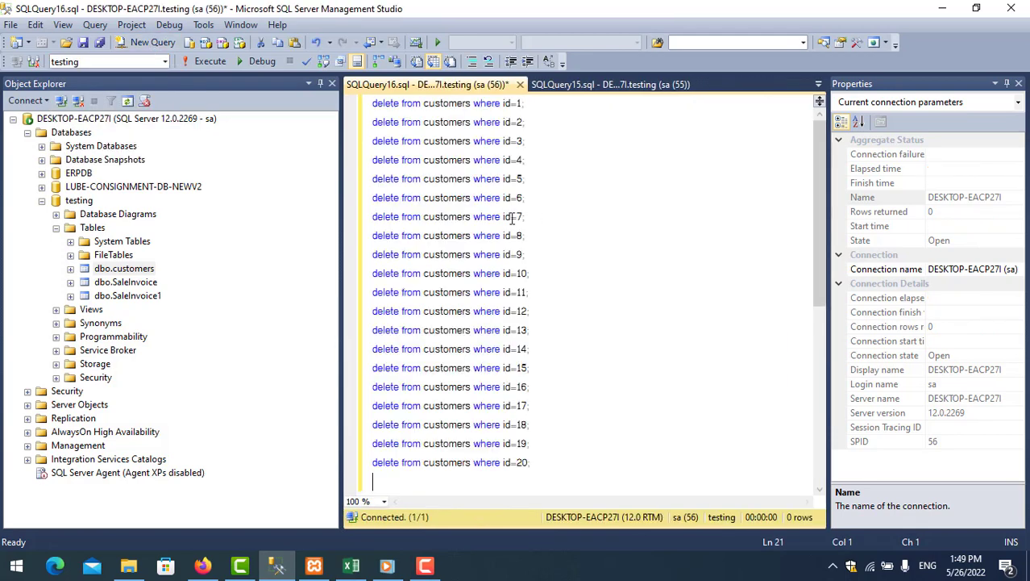
{"action": "left_click", "coordinate": [210, 62]}
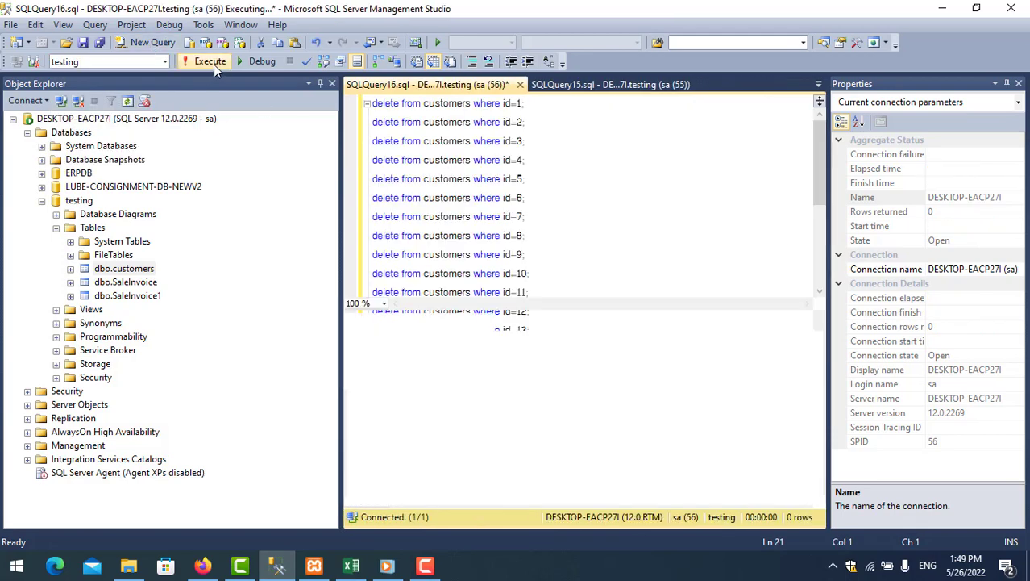
{"action": "right_click", "coordinate": [127, 270]}
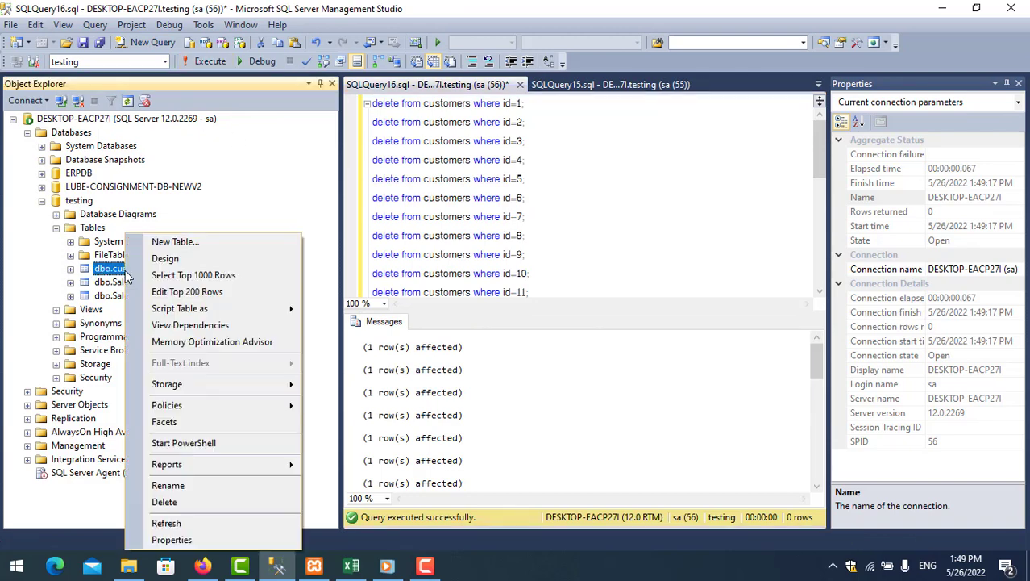
{"action": "left_click", "coordinate": [176, 275]}
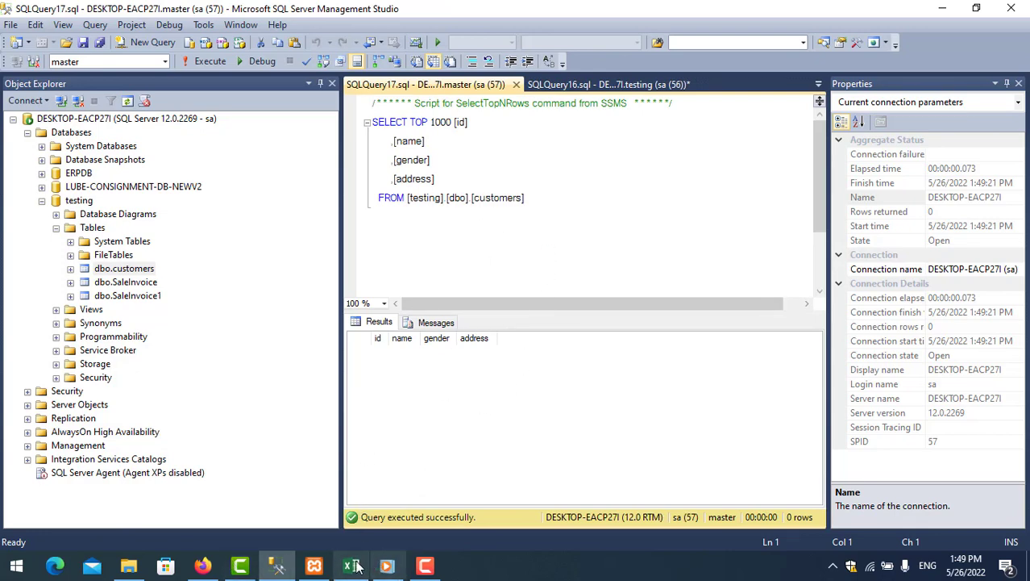
Switch to phpMyAdmin in Firefox and run the copied delete statements as an SQL query on the inventory database's customers table.
{"action": "left_click", "coordinate": [216, 567]}
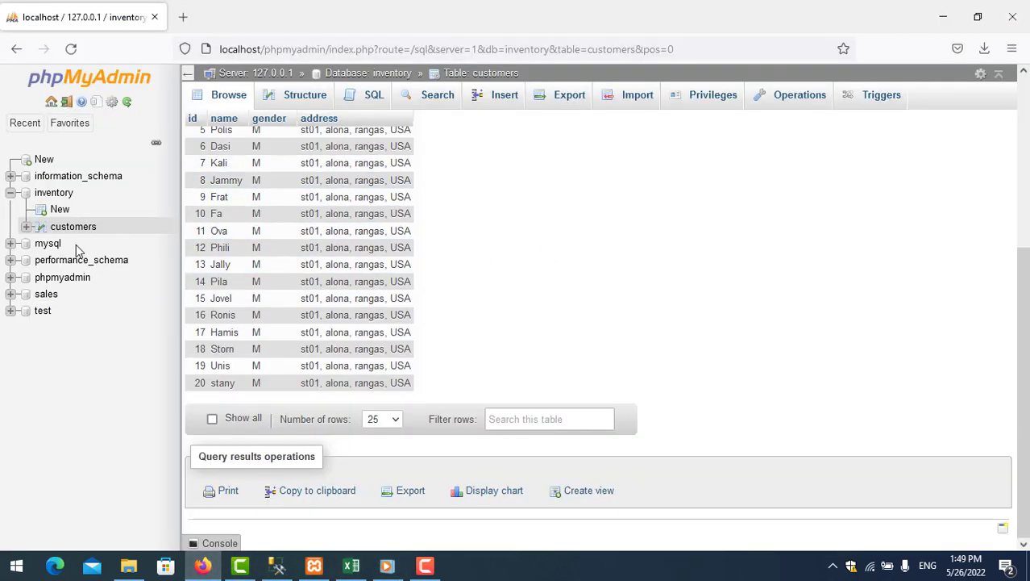
{"action": "scroll", "coordinate": [387, 145], "scroll_direction": "up", "scroll_amount": 2}
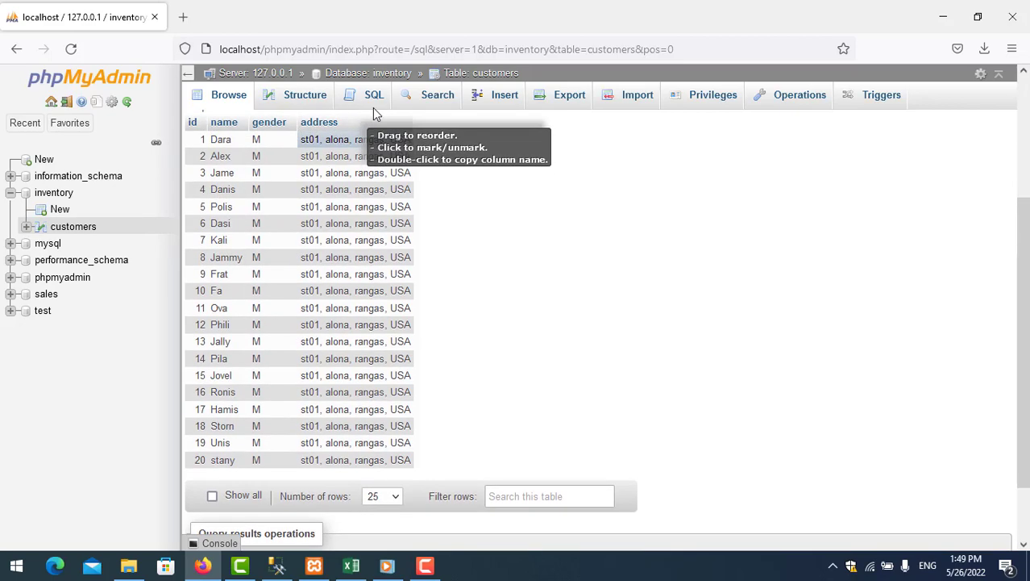
{"action": "scroll", "coordinate": [387, 141], "scroll_direction": "up", "scroll_amount": 4}
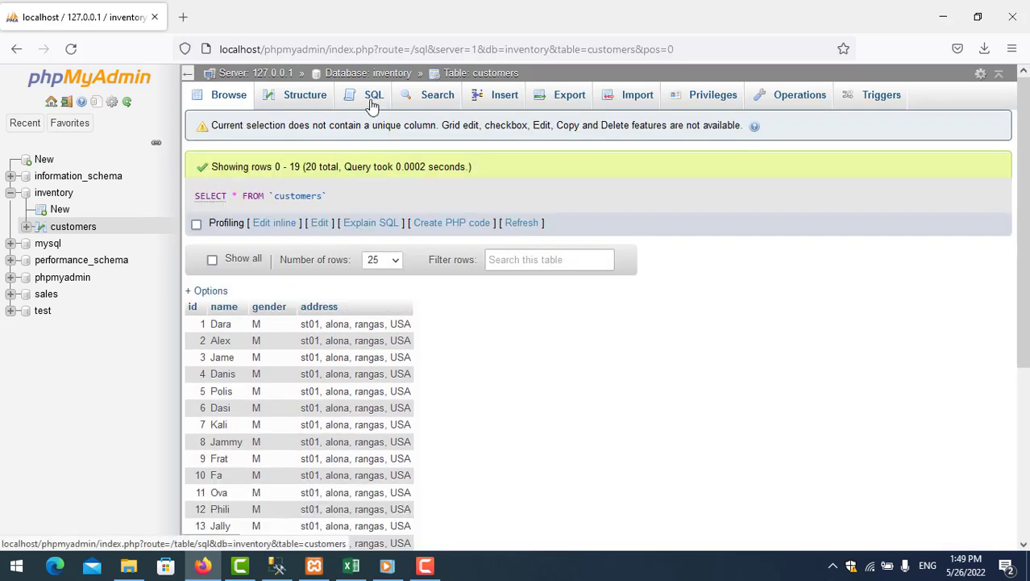
{"action": "left_click", "coordinate": [372, 101]}
{"action": "left_click_drag", "start_coordinate": [432, 169], "coordinate": [154, 177]}
{"action": "key", "text": "ctrl+v"}
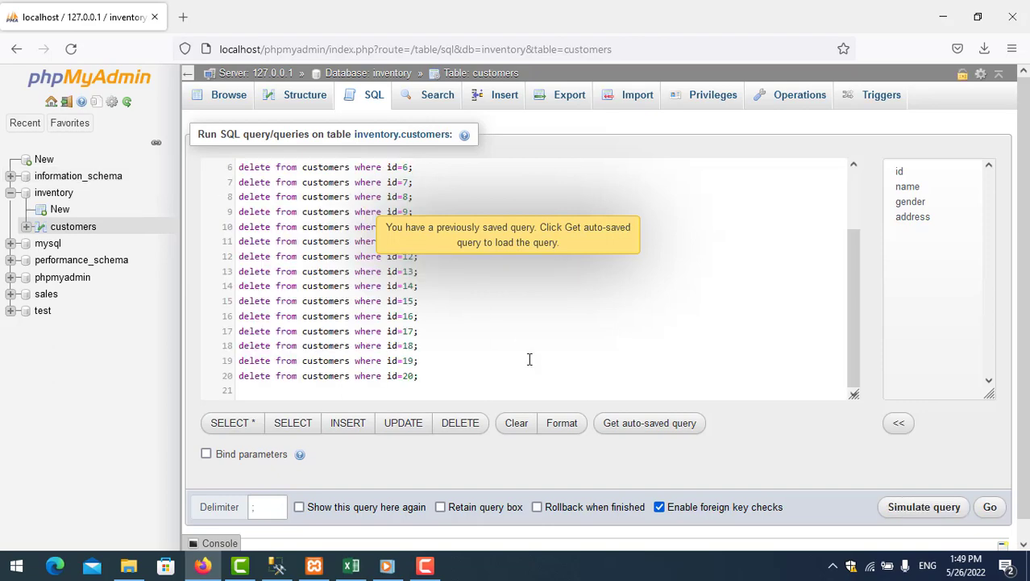
{"action": "left_click", "coordinate": [992, 508]}
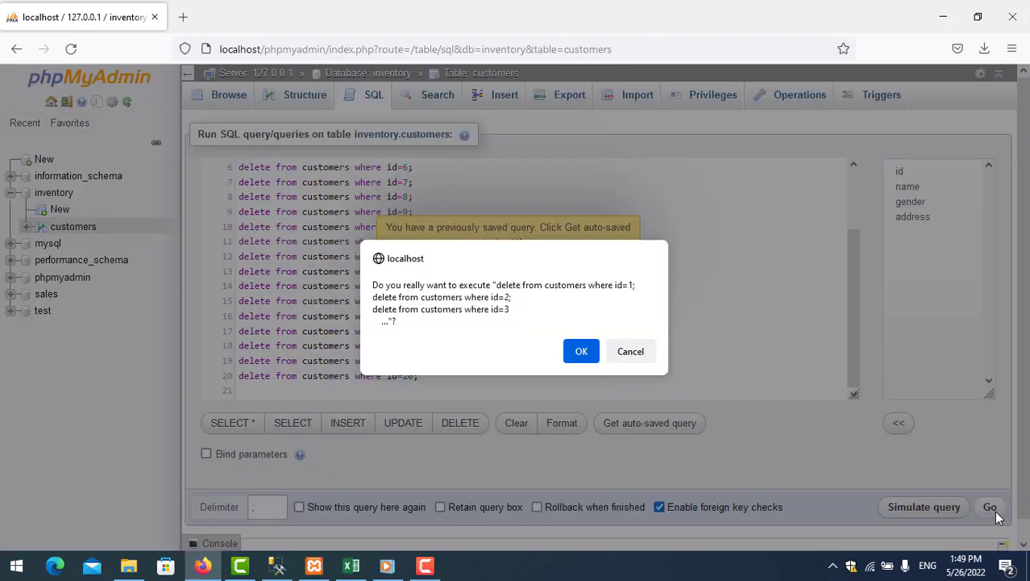
{"action": "left_click", "coordinate": [584, 356]}
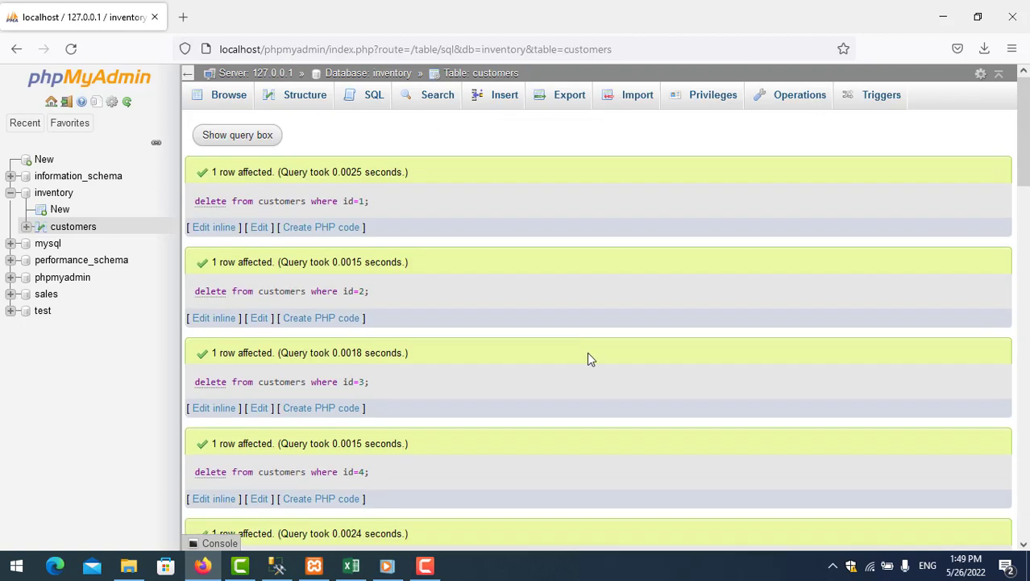
Browse the customers table in the inventory database to check its rows, and switch back to Excel.
{"action": "left_click", "coordinate": [81, 229]}
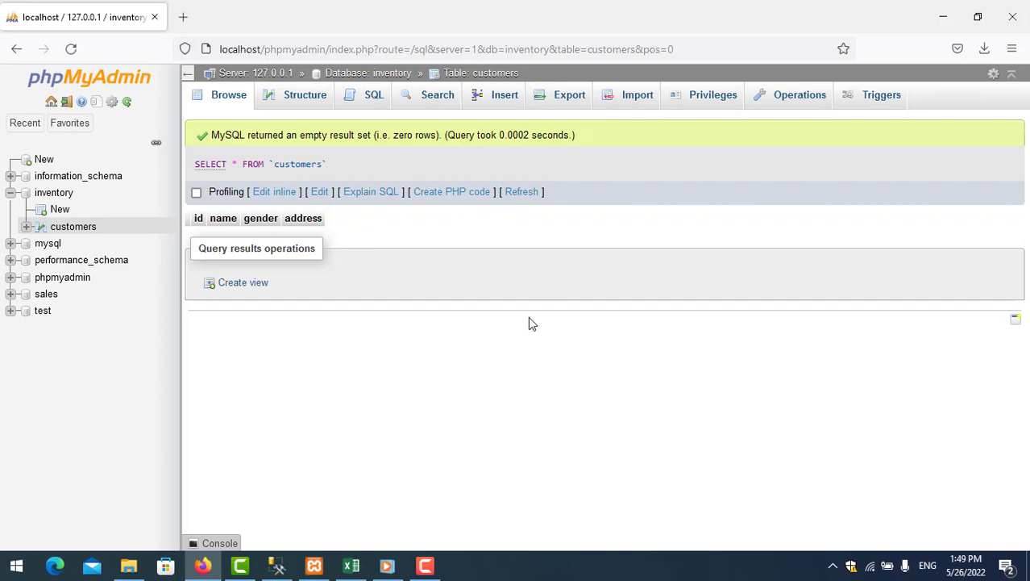
{"action": "left_click", "coordinate": [351, 565]}
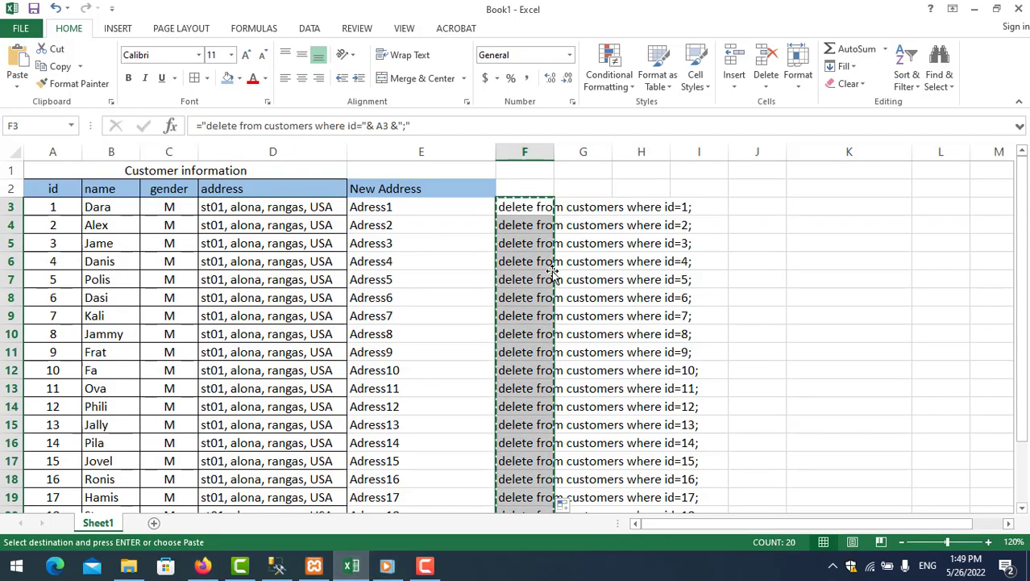